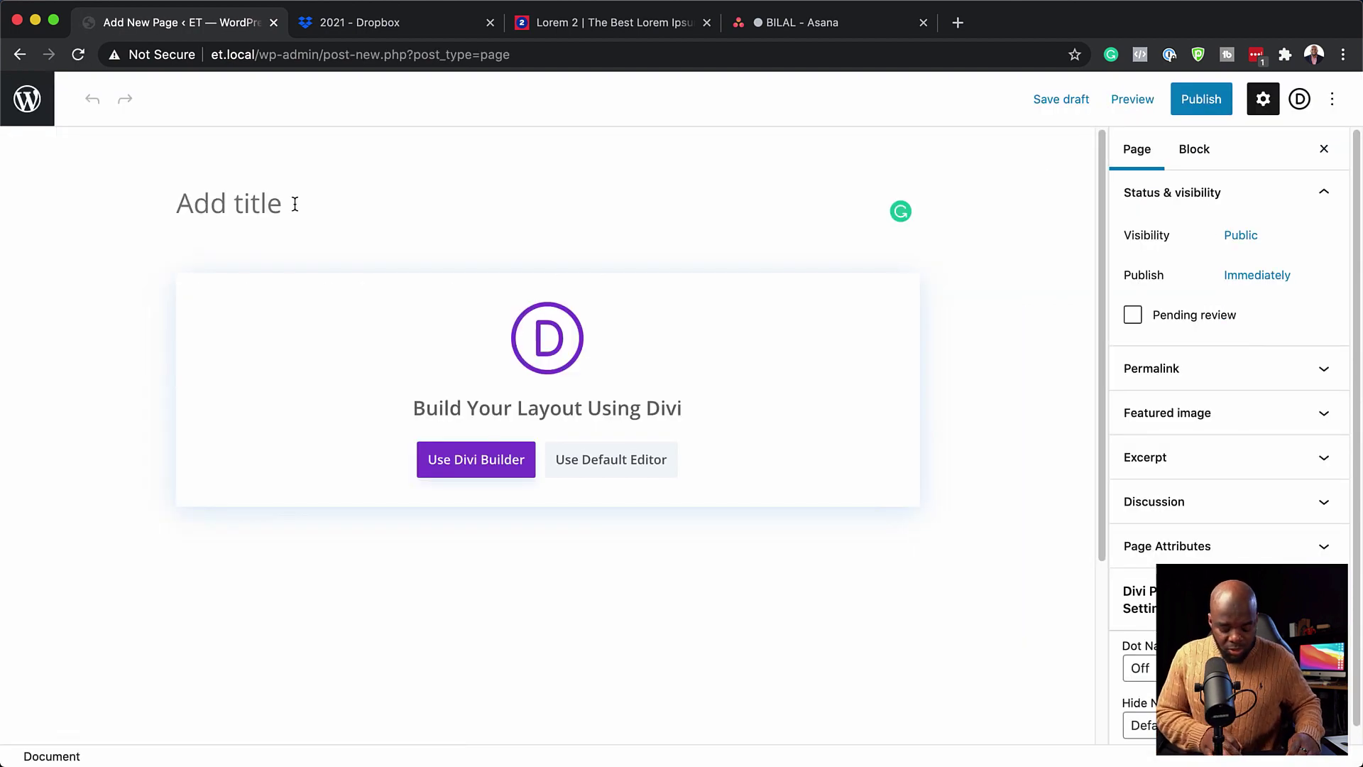
# Step: Title the new page "My Page" and start building it from scratch with the Divi Builder
pyautogui.write('My Page')
pyautogui.click(491, 462)
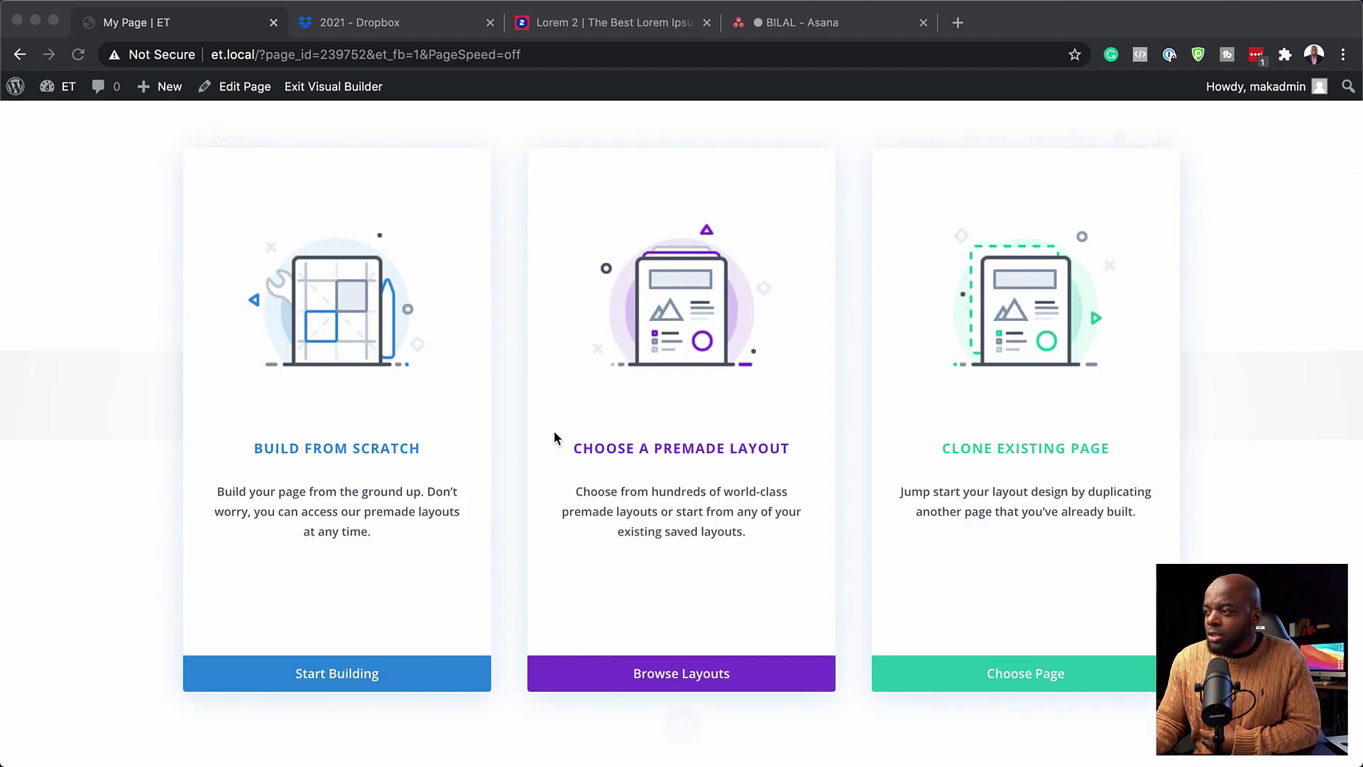
pyautogui.click(329, 678)
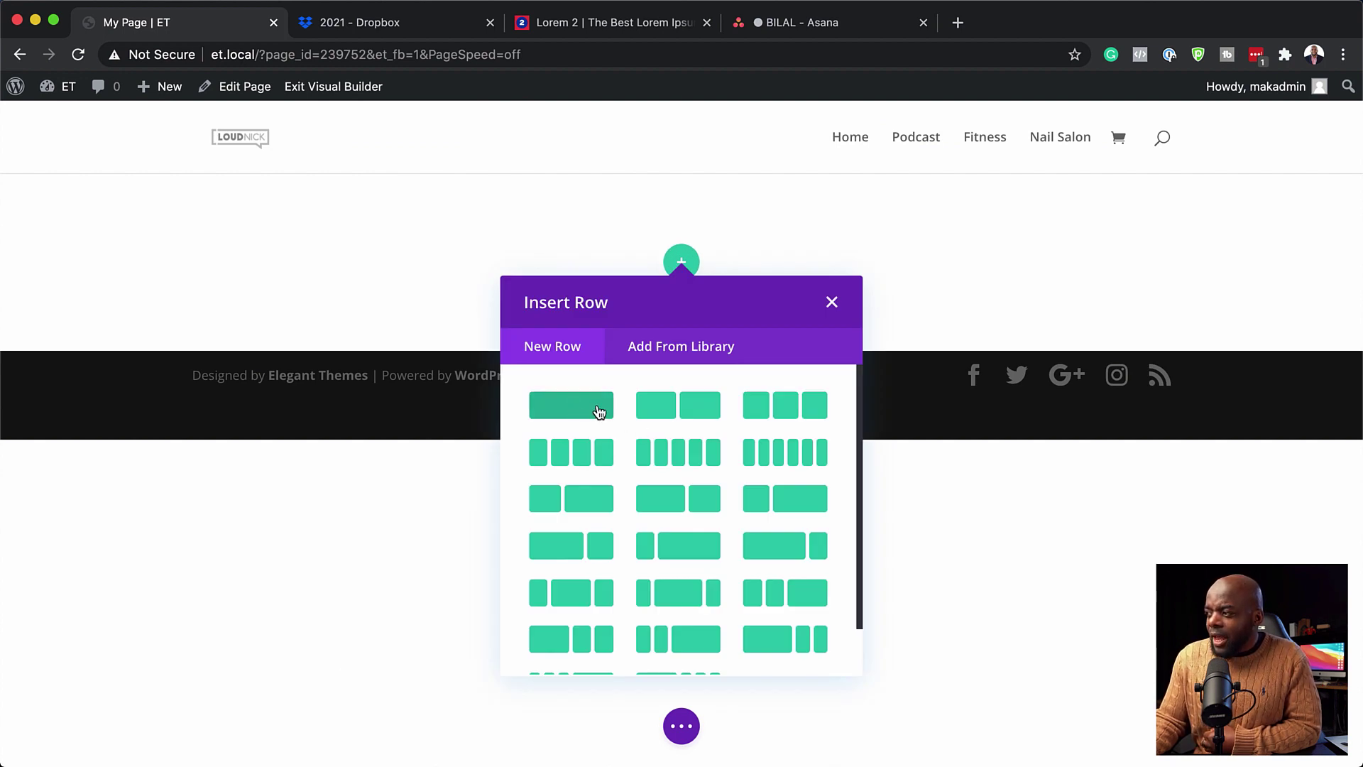
# Step: Insert a single-column row and add a Text module to it
pyautogui.click(598, 411)
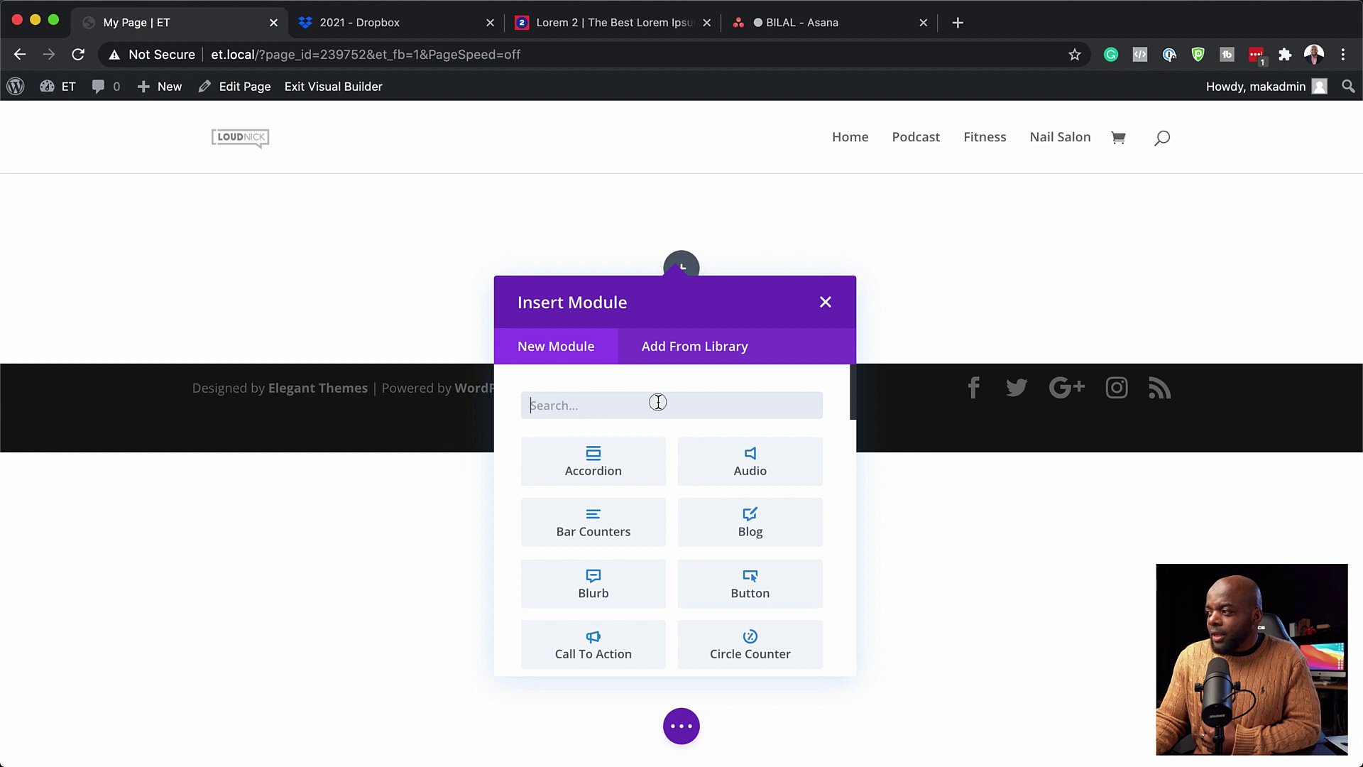
pyautogui.write('text')
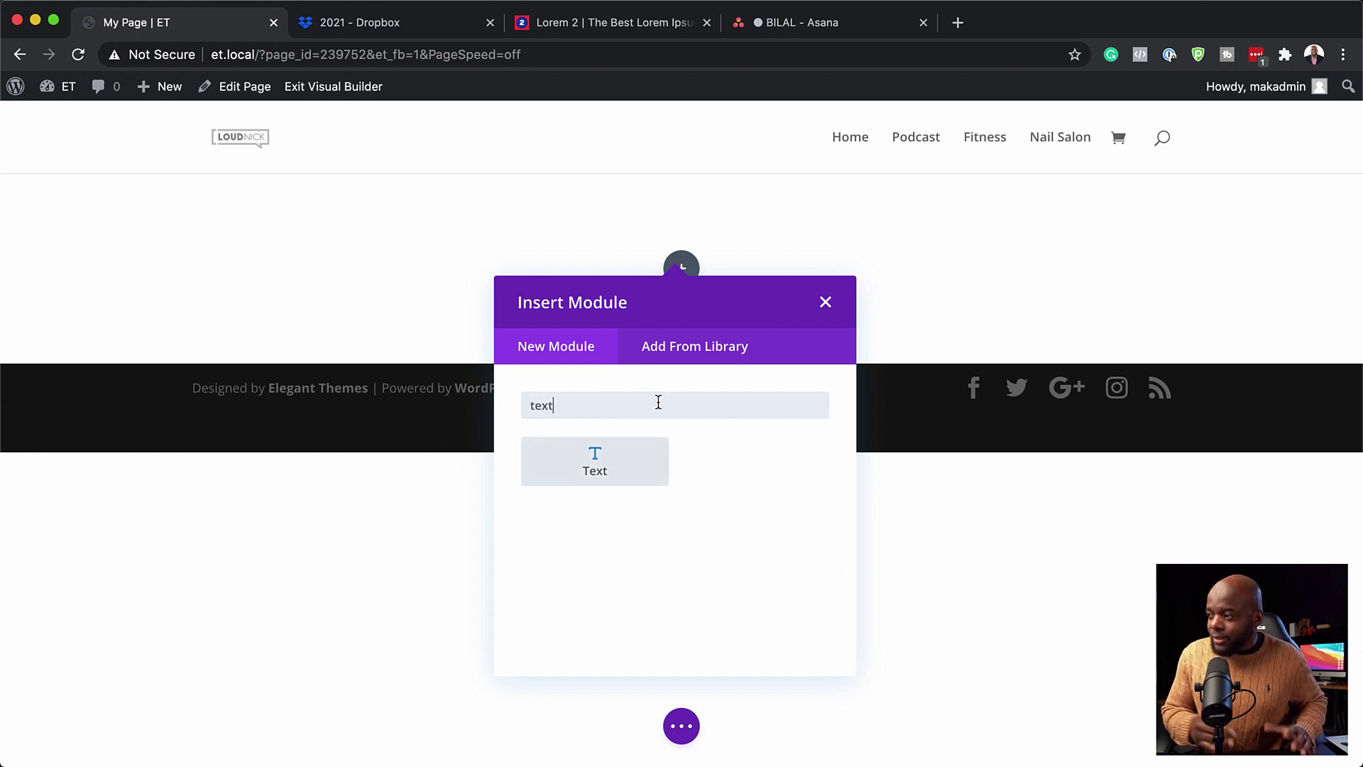
pyautogui.click(636, 458)
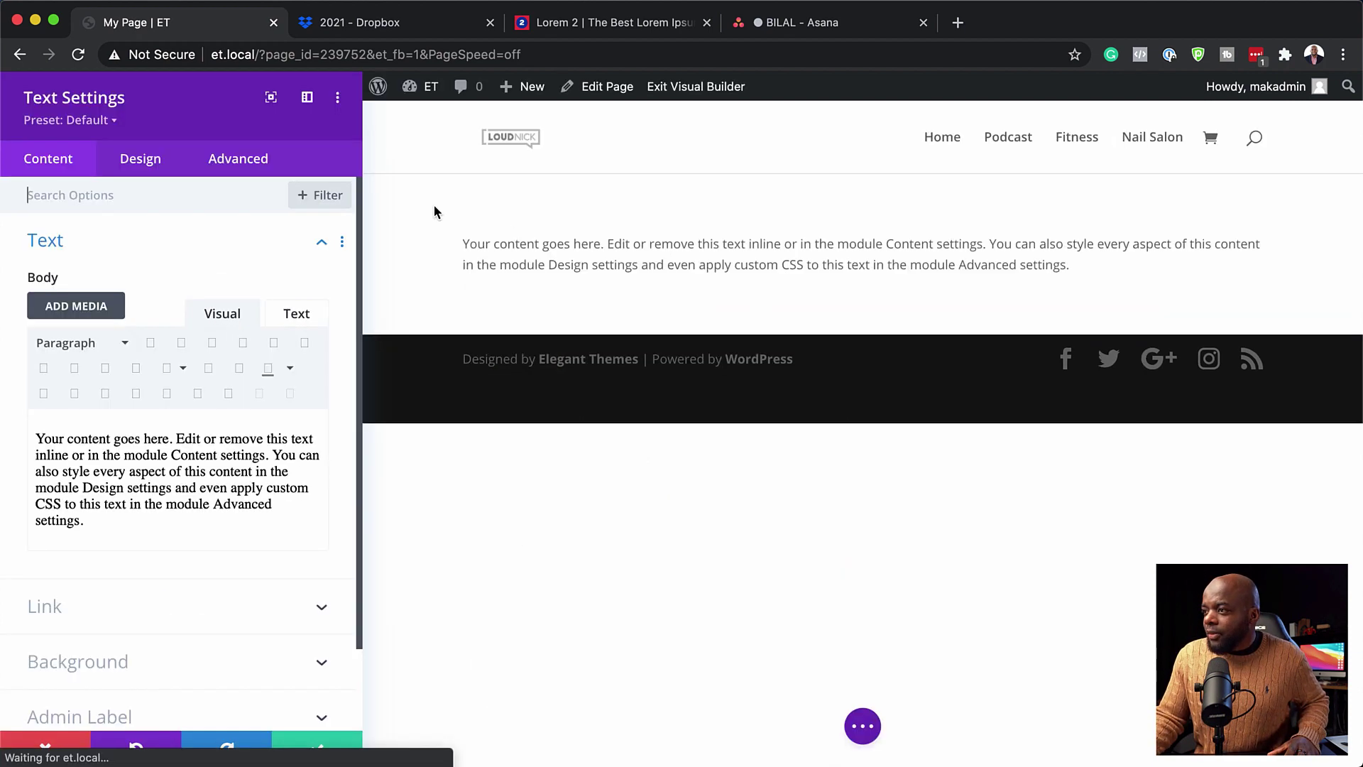
# Step: Replace the Text module's placeholder body with the lorem ipsum paragraphs starting "Lorem ipsum dolor sit amet" and save the module
pyautogui.moveTo(231, 548); pyautogui.dragTo(30, 432)
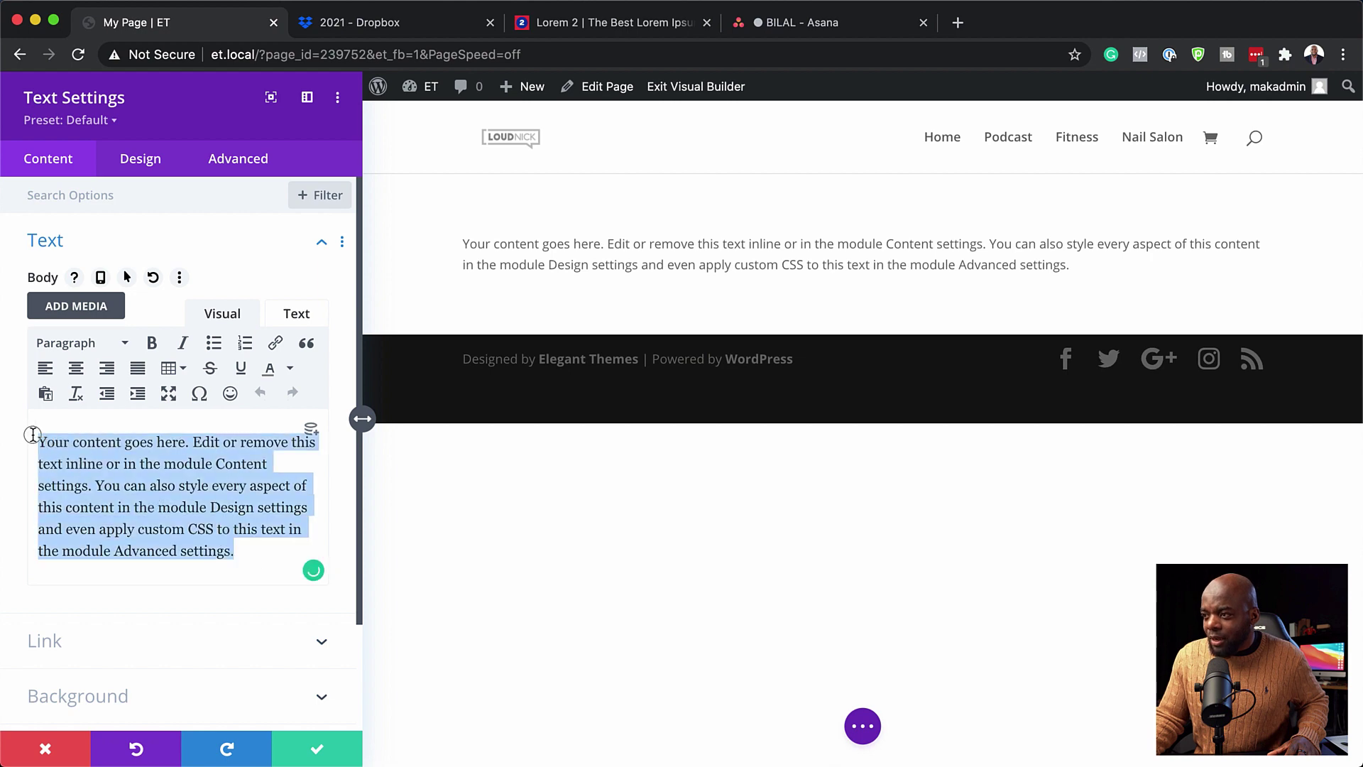
pyautogui.click(25, 438)
pyautogui.write('Lorem ipsum dolor sit amet, consectetuer adipiscing elit. Donec odio. Quisque volutpat mattis eros. Nullam malesuada erat ut turpis. Suspendisse urna nibh, viverra non, semper suscipit, posuere a, pede. Donec nec justo eget felis facilisis fermentum. Aliquam porttitor mauris sit amet orci. Aenean dignissim pellentesque felis. Morbi in sem quis dui placerat ornare. Pellentesque odio nisi, euismod in, pharetra a, ultricies in, diam. Sed arcu. Cras consequat. Praesent dapibus, neque id cursus faucibus, tortor neque egestas auguae, eu vulputate magna eros eu erat. Aliquam erat volutpat. Nam dui mi, tincidunt quis, accumsan porttitor, facilisis luctus, metus.')
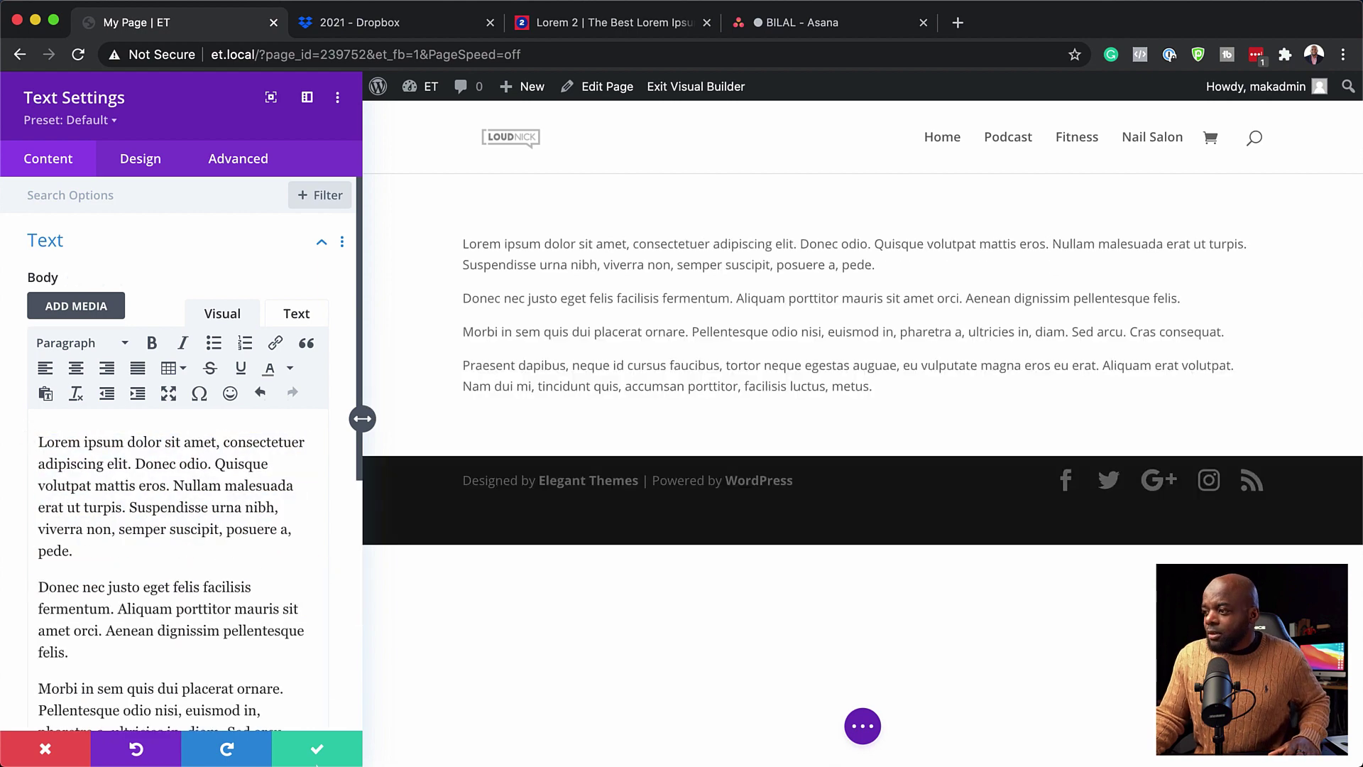
pyautogui.click(317, 755)
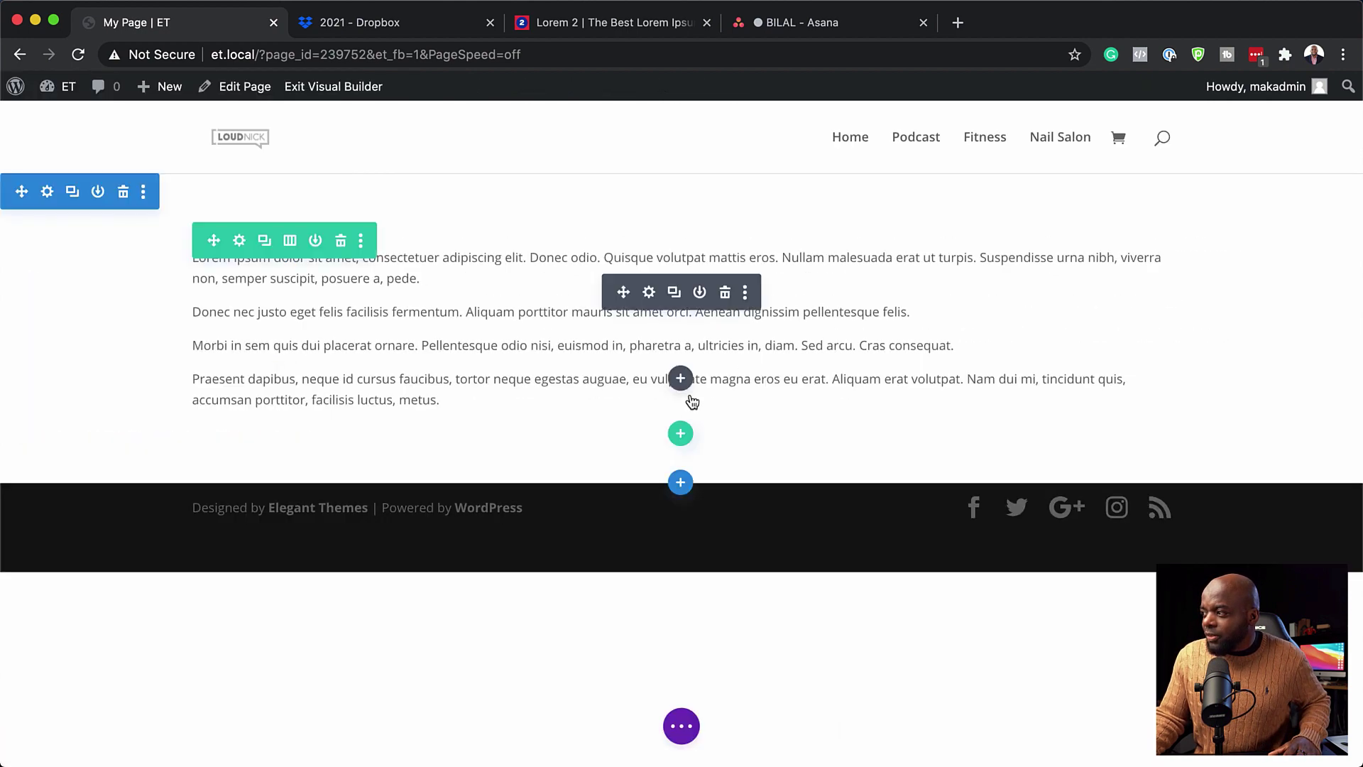
# Step: Add an Image module directly below the text in the same row
pyautogui.click(680, 380)
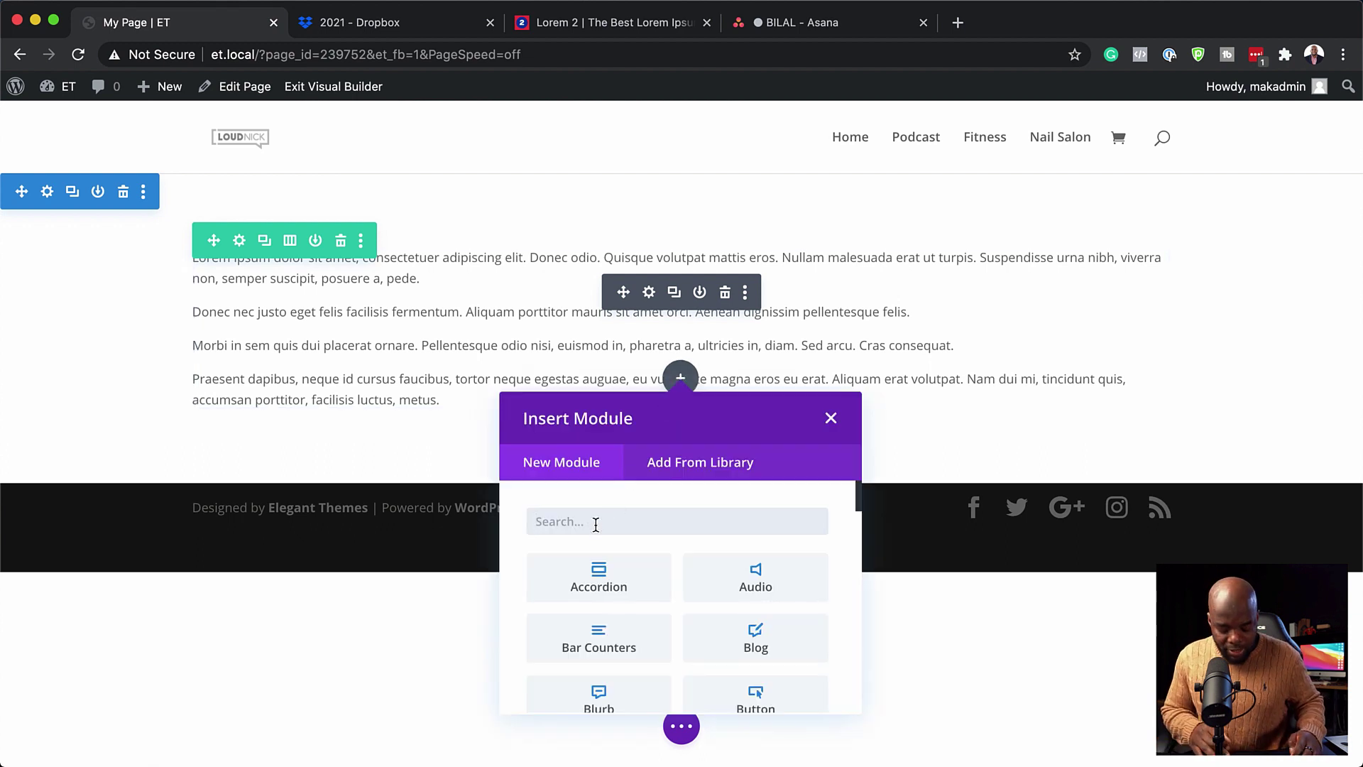
pyautogui.write('Image')
pyautogui.click(602, 576)
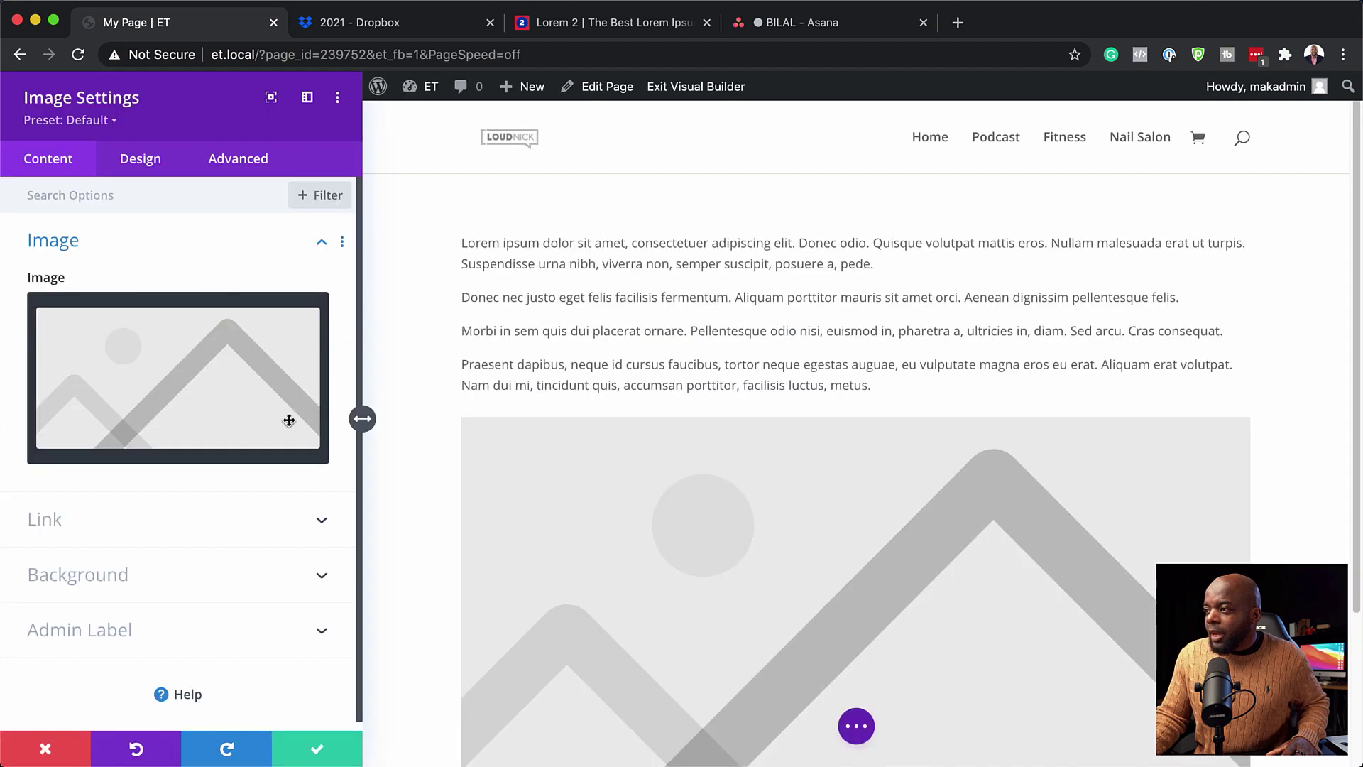
# Step: Set the module's image to gym_39.jpg from the media library and save the image settings
pyautogui.click(210, 392)
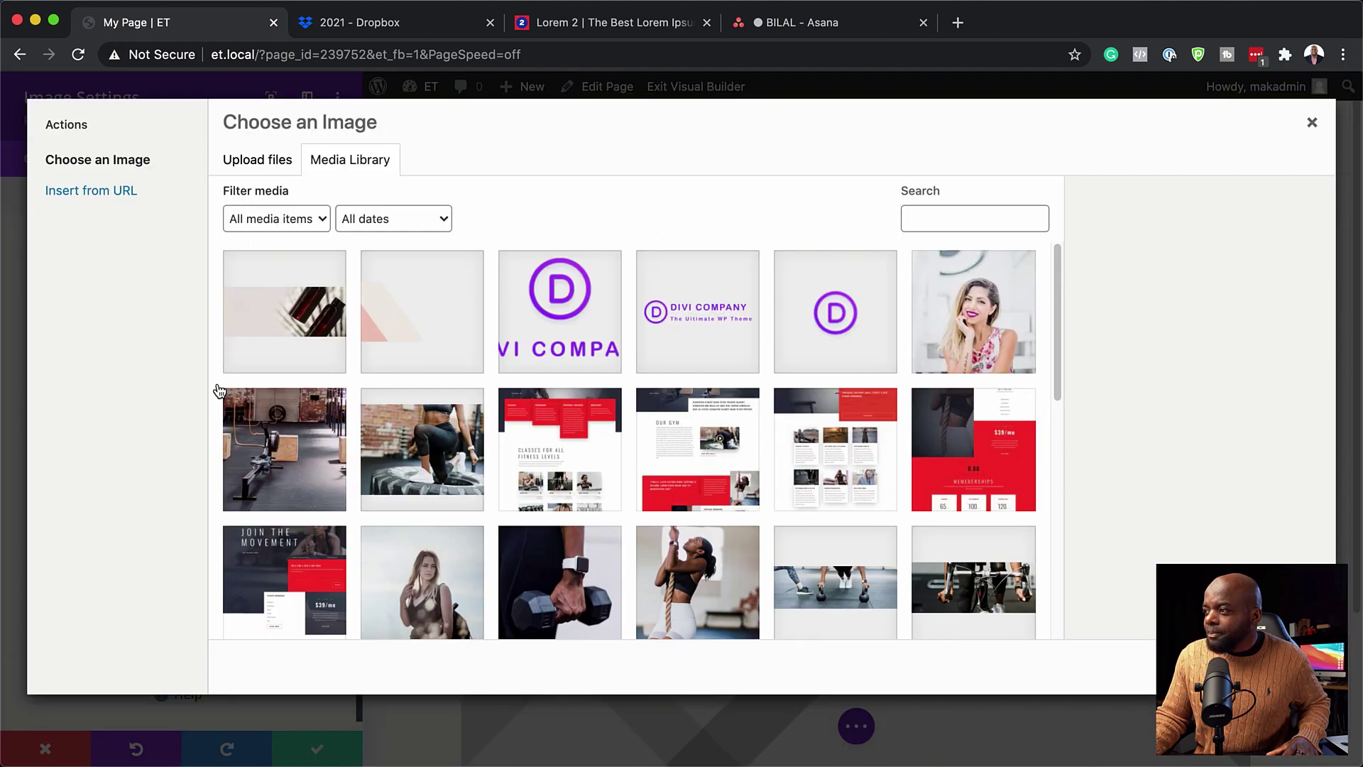
pyautogui.scroll(-1, 420, 419)
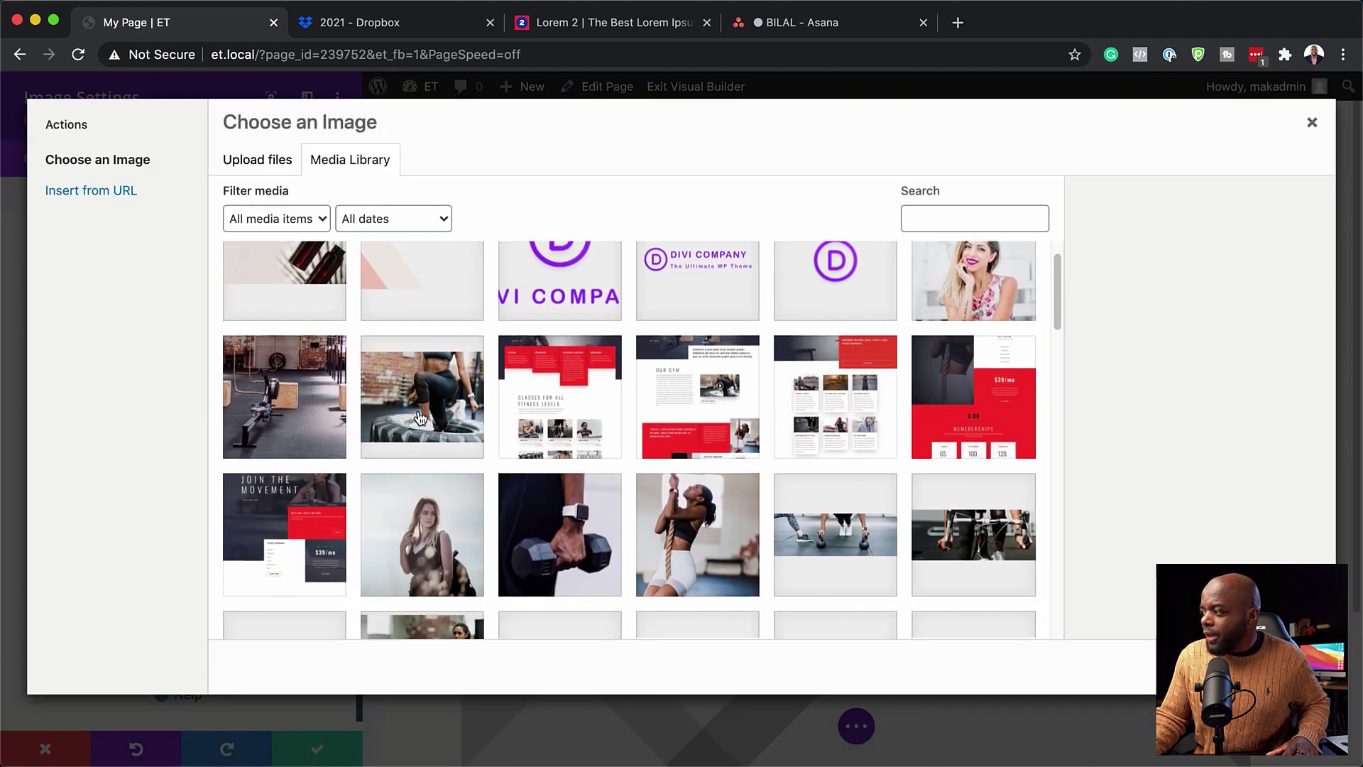
pyautogui.click(918, 482)
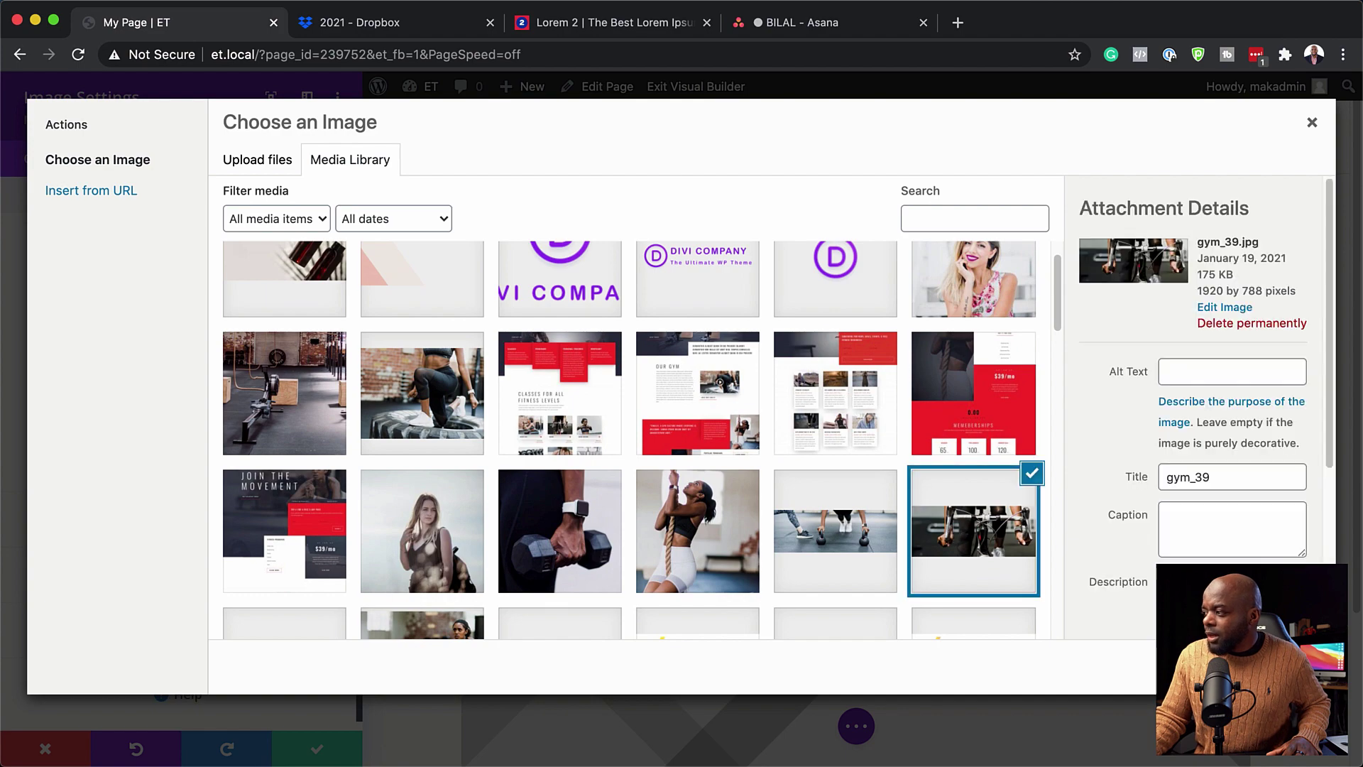
pyautogui.click(1264, 666)
pyautogui.scroll(-3, 1011, 514)
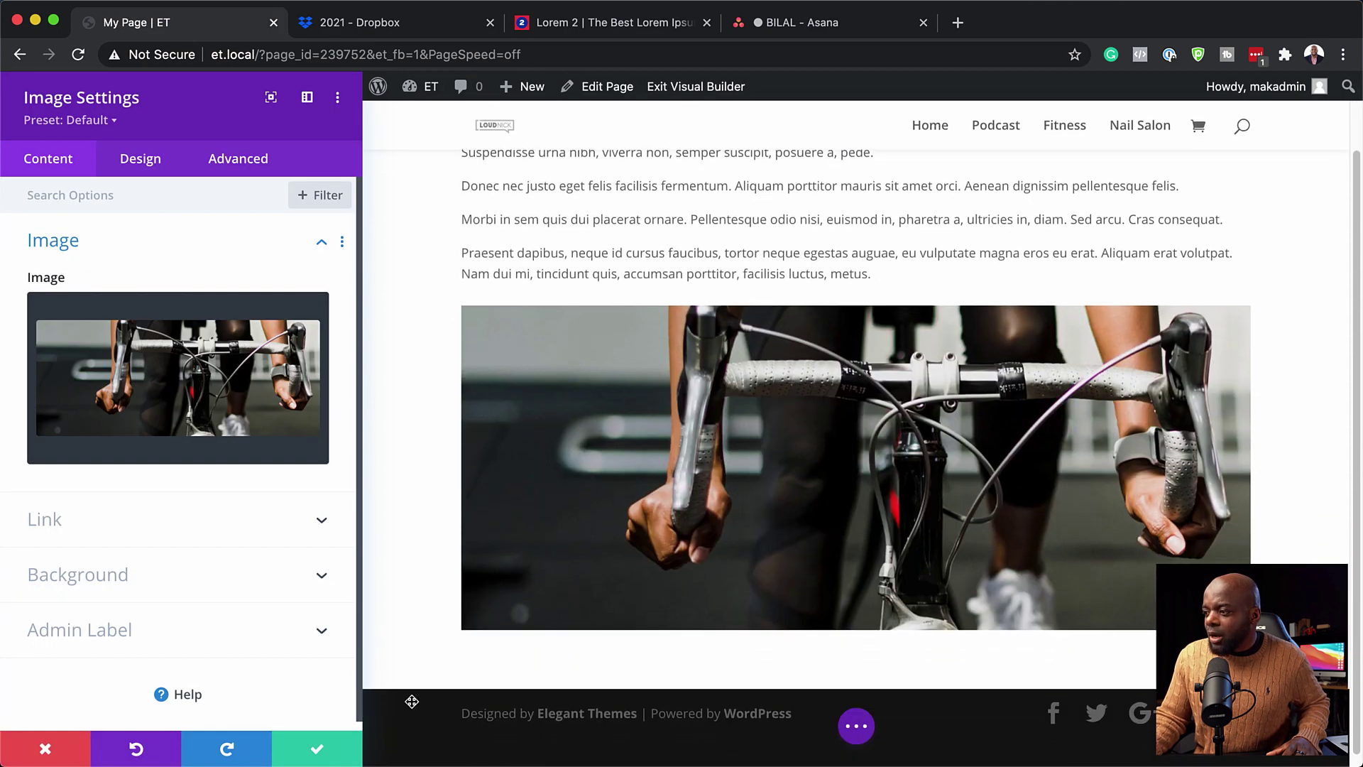
pyautogui.click(313, 753)
# Step: Set the width of the row holding the text and image to 70% and save the row settings
pyautogui.scroll(2, 163, 426)
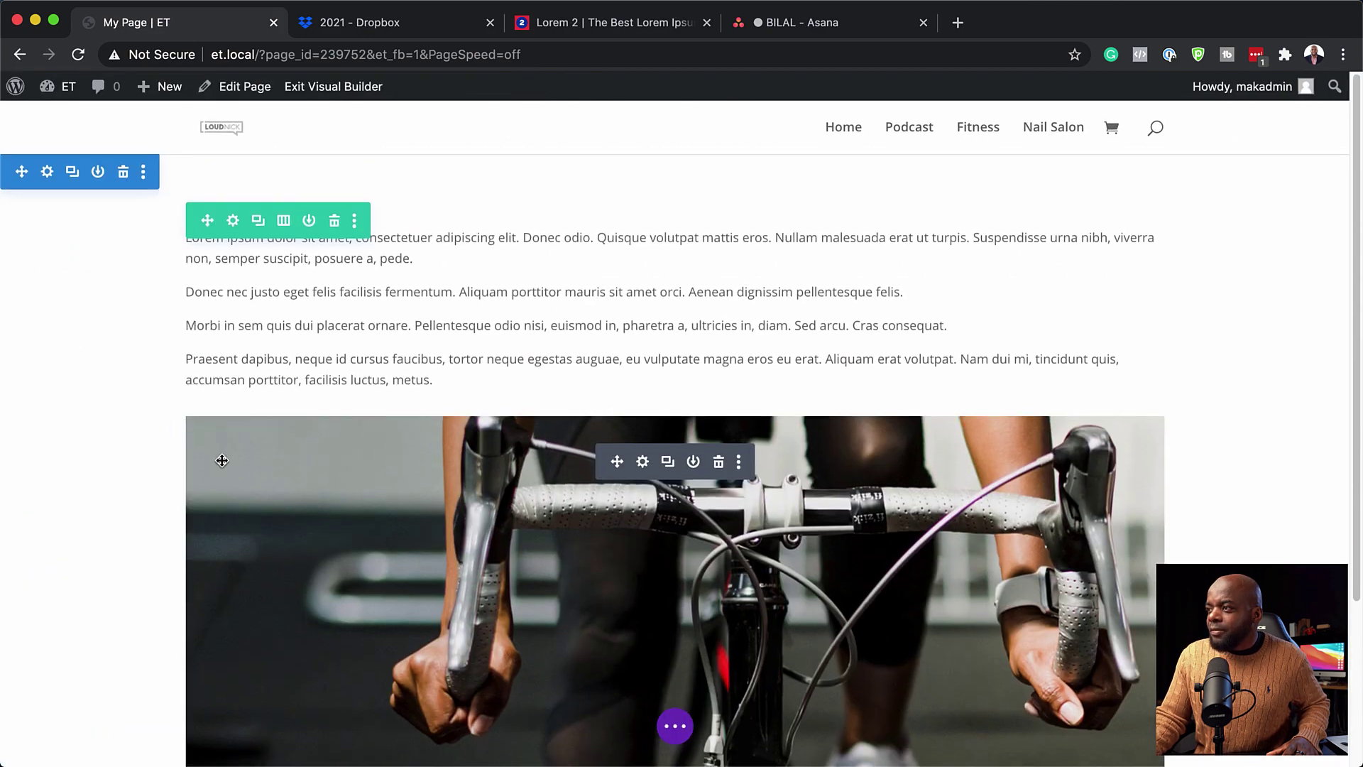
pyautogui.click(233, 241)
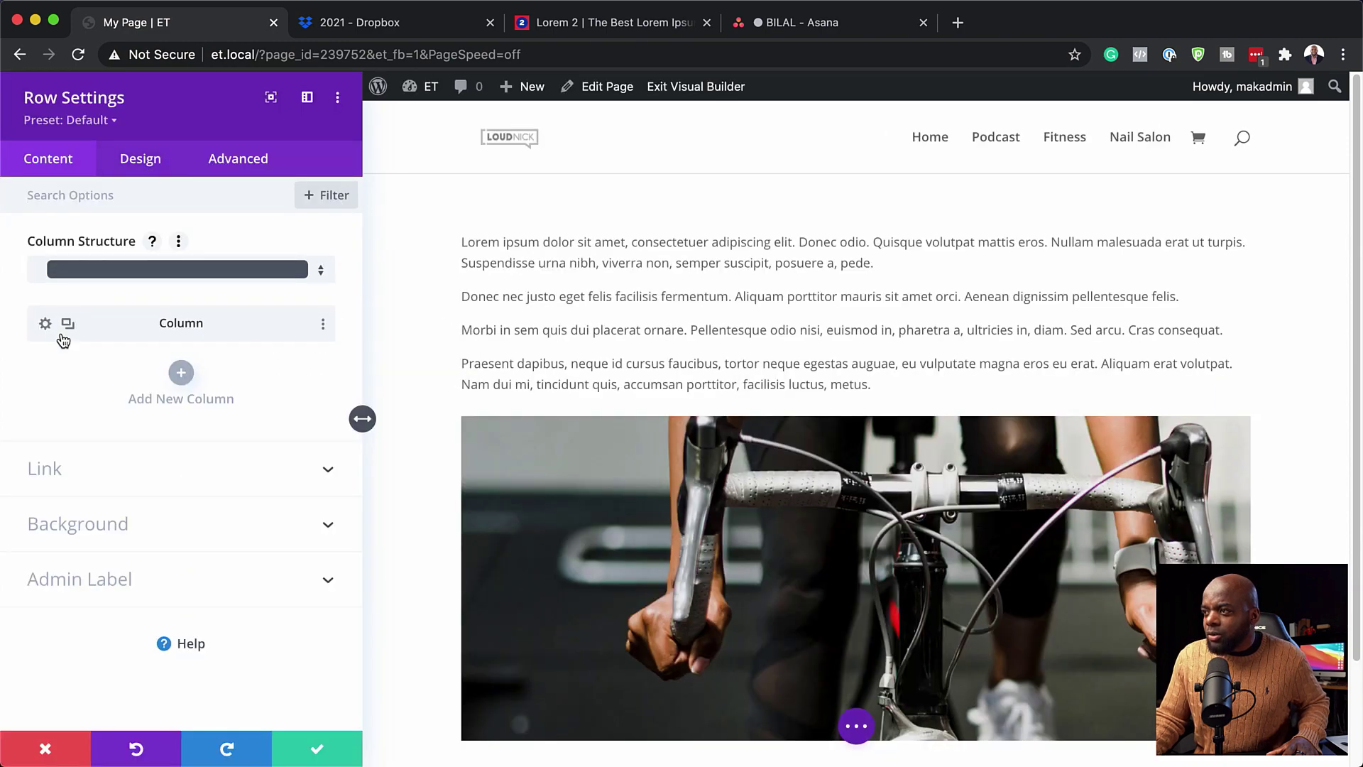
pyautogui.click(142, 157)
pyautogui.click(62, 243)
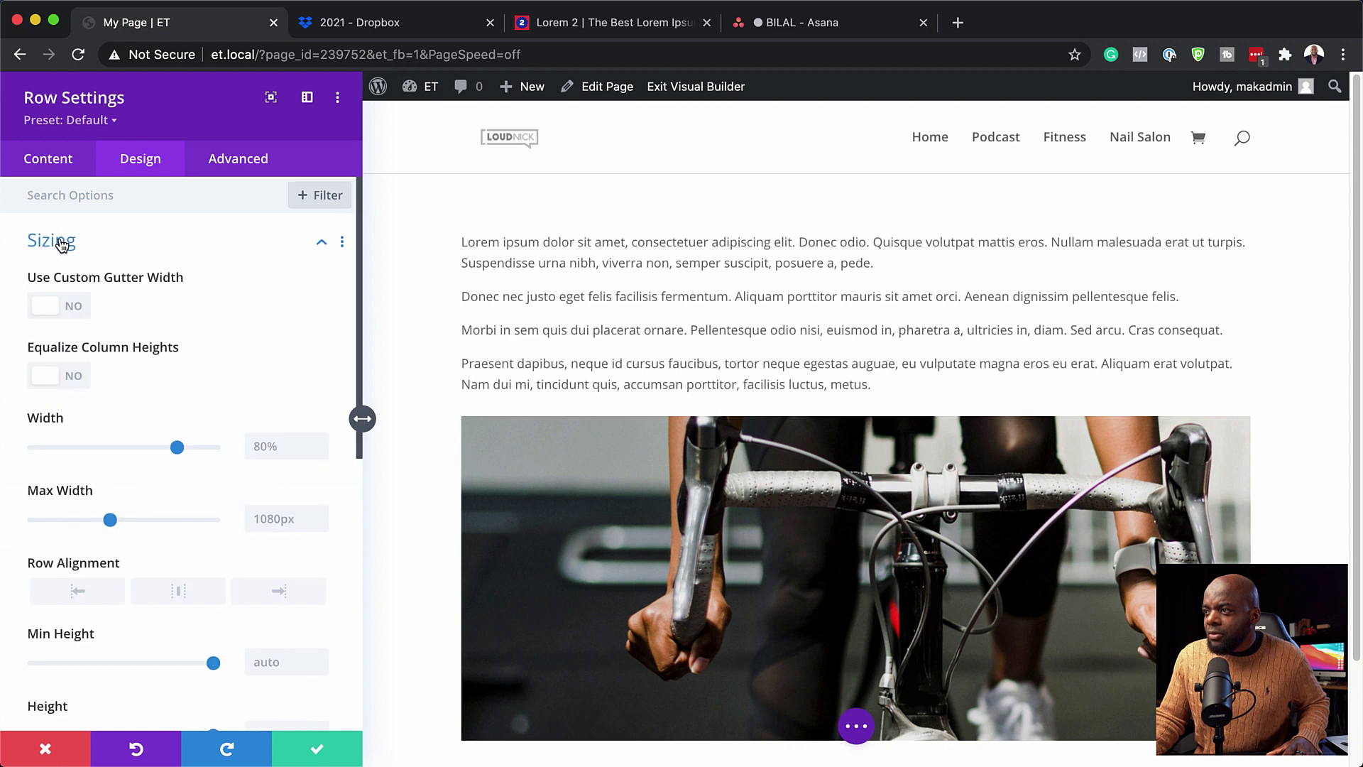
pyautogui.moveTo(178, 452); pyautogui.dragTo(161, 452)
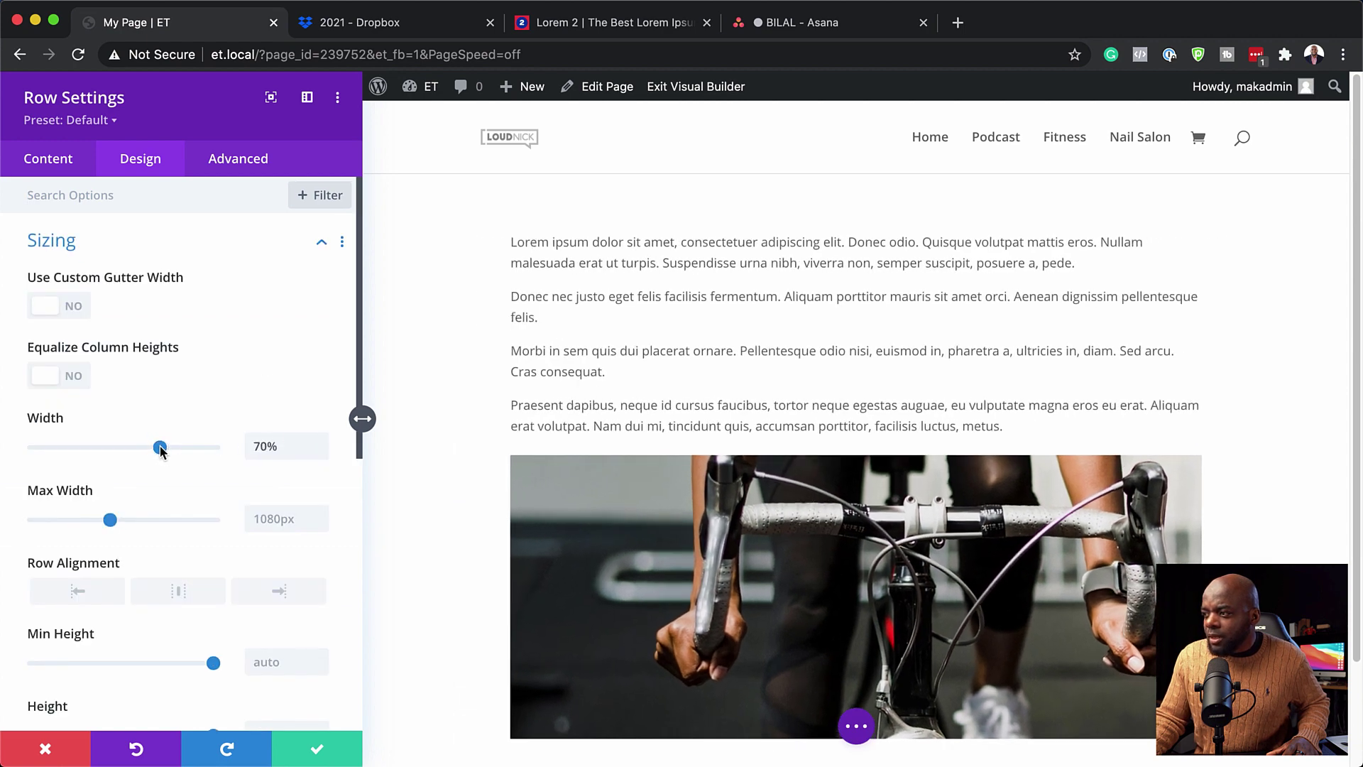
pyautogui.click(315, 751)
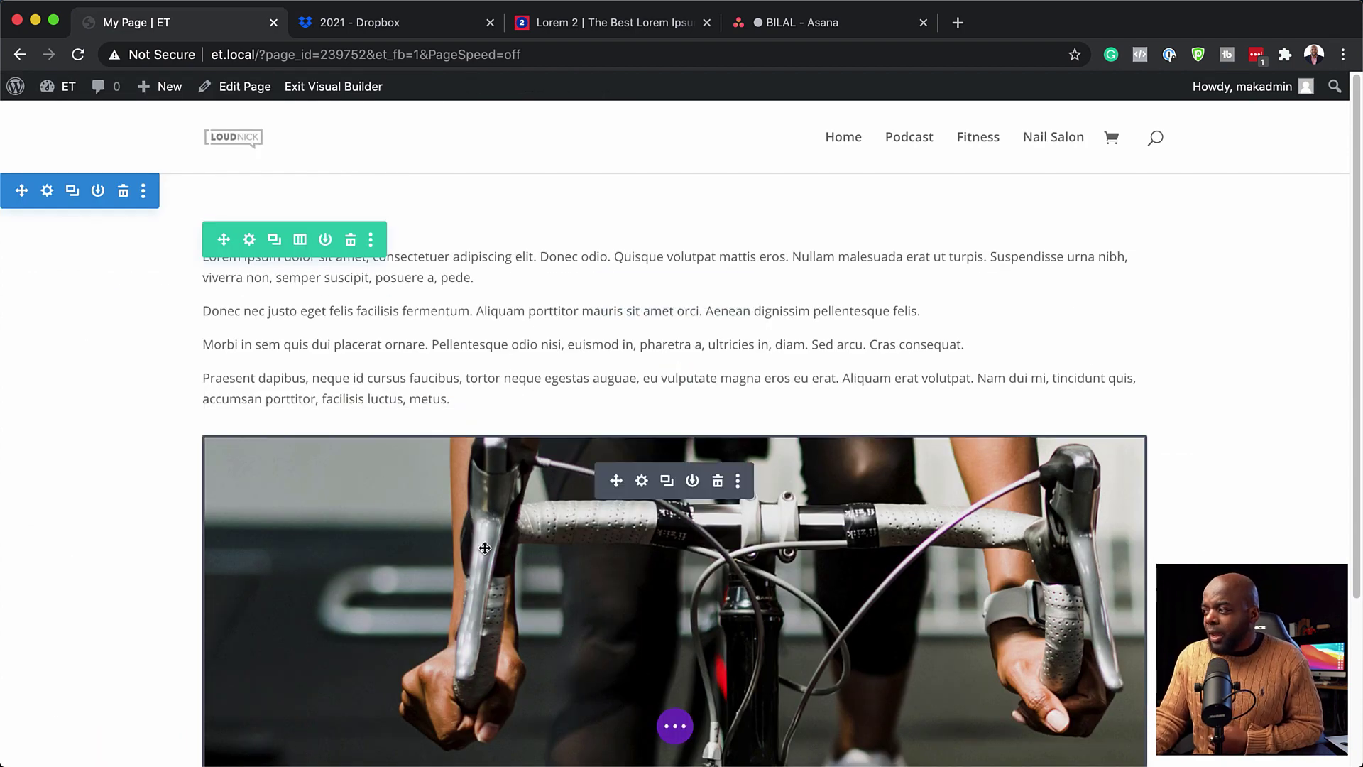
# Step: Insert a new single-column row below the image and add an Email Optin module to it
pyautogui.scroll(-3, 440, 544)
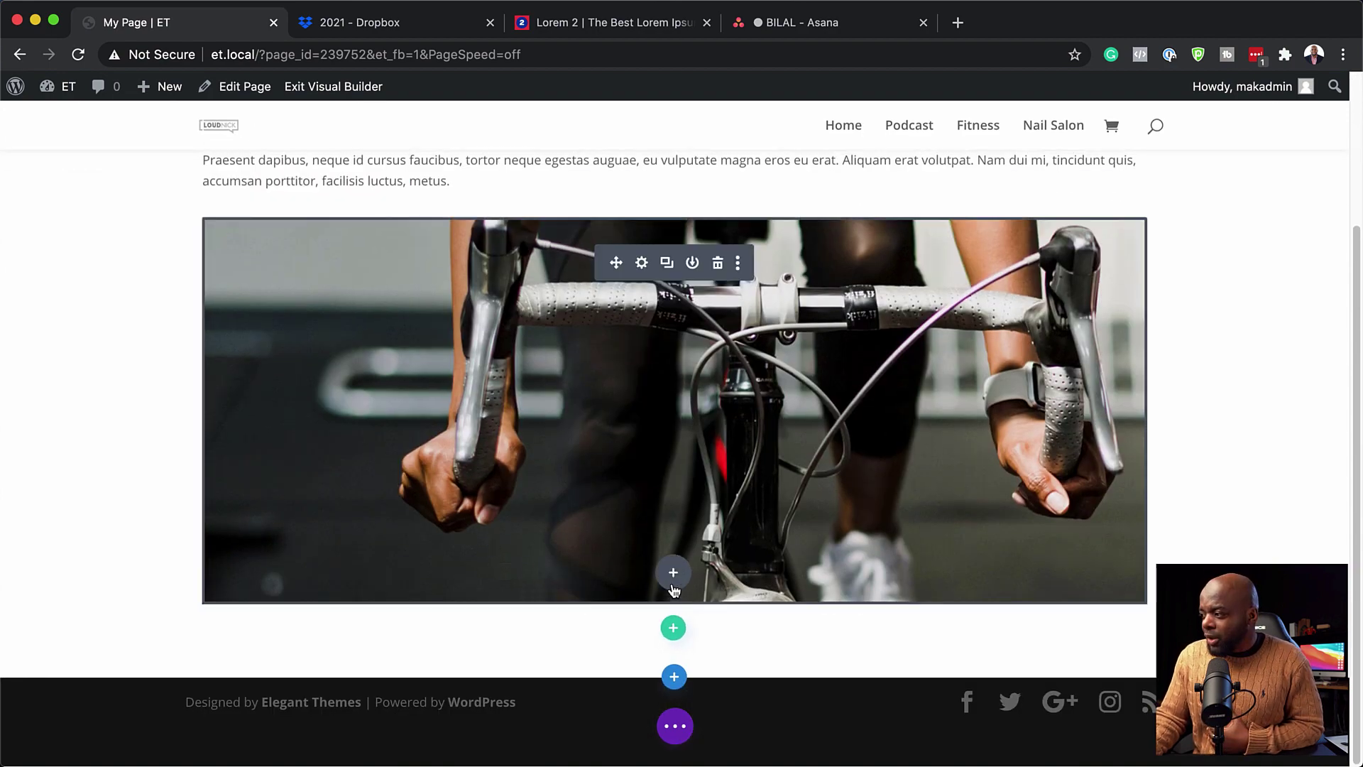
pyautogui.click(673, 629)
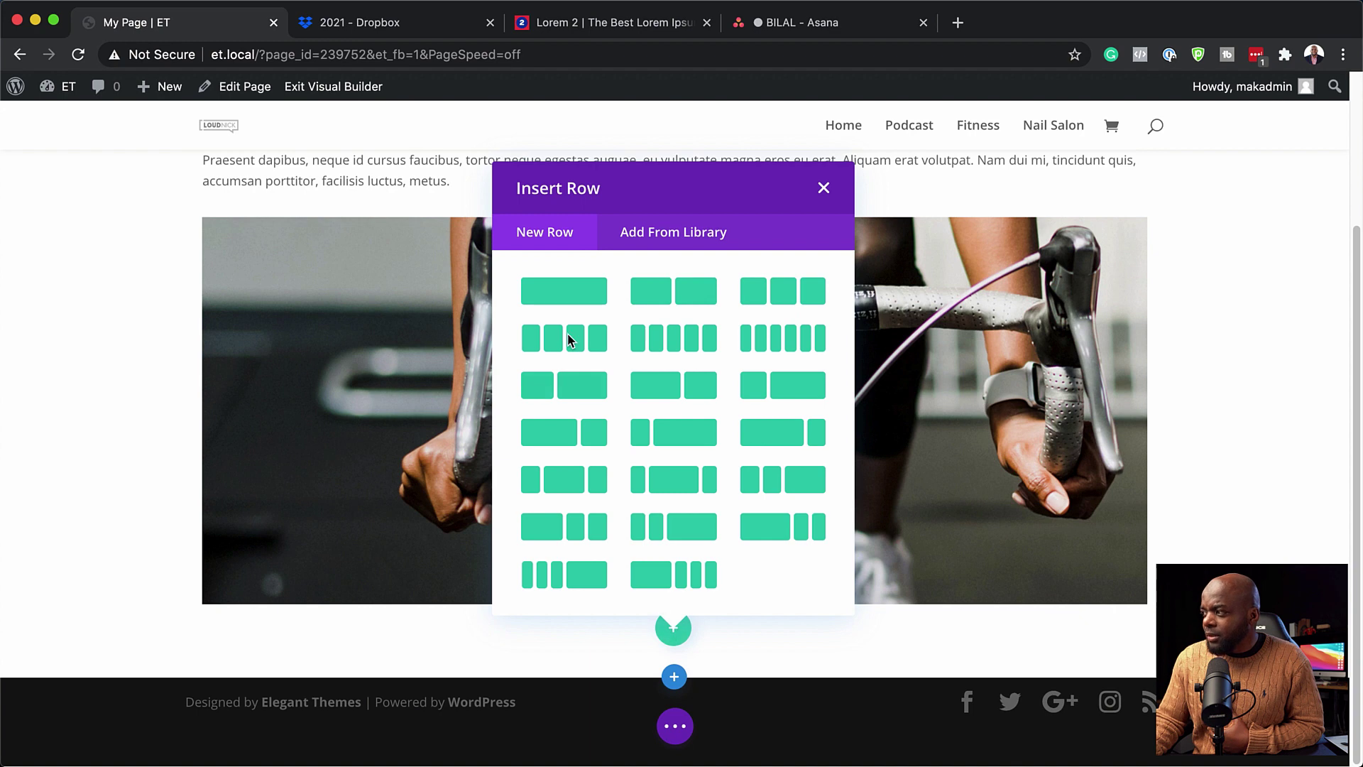
pyautogui.click(565, 291)
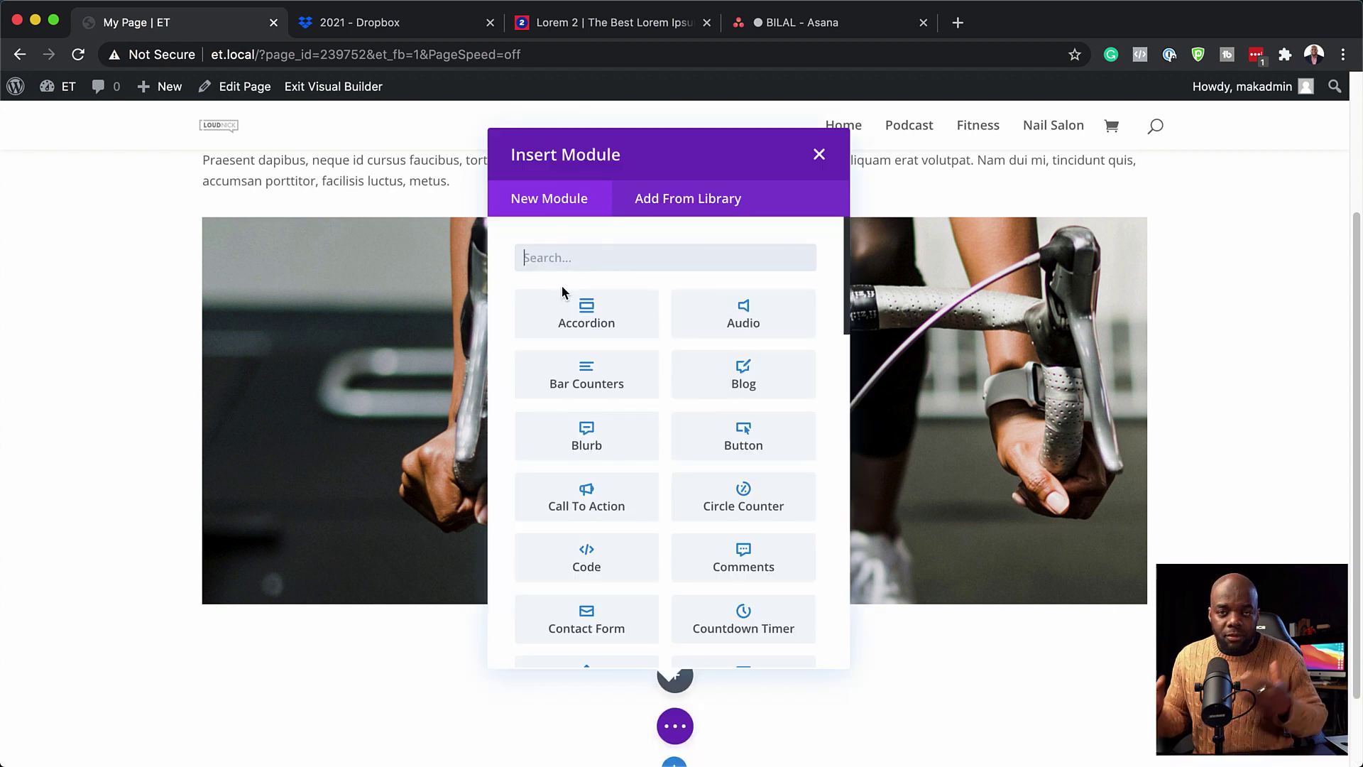
pyautogui.write('email')
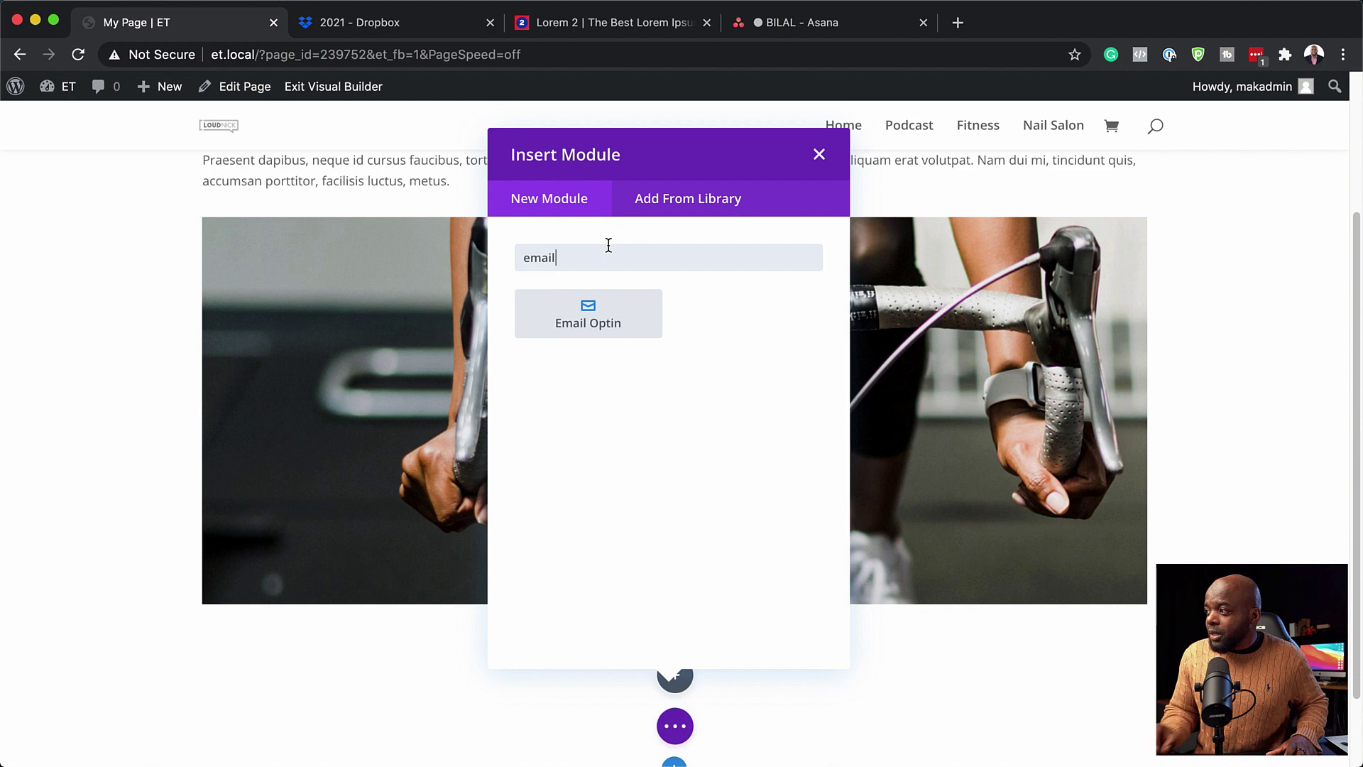
pyautogui.click(598, 313)
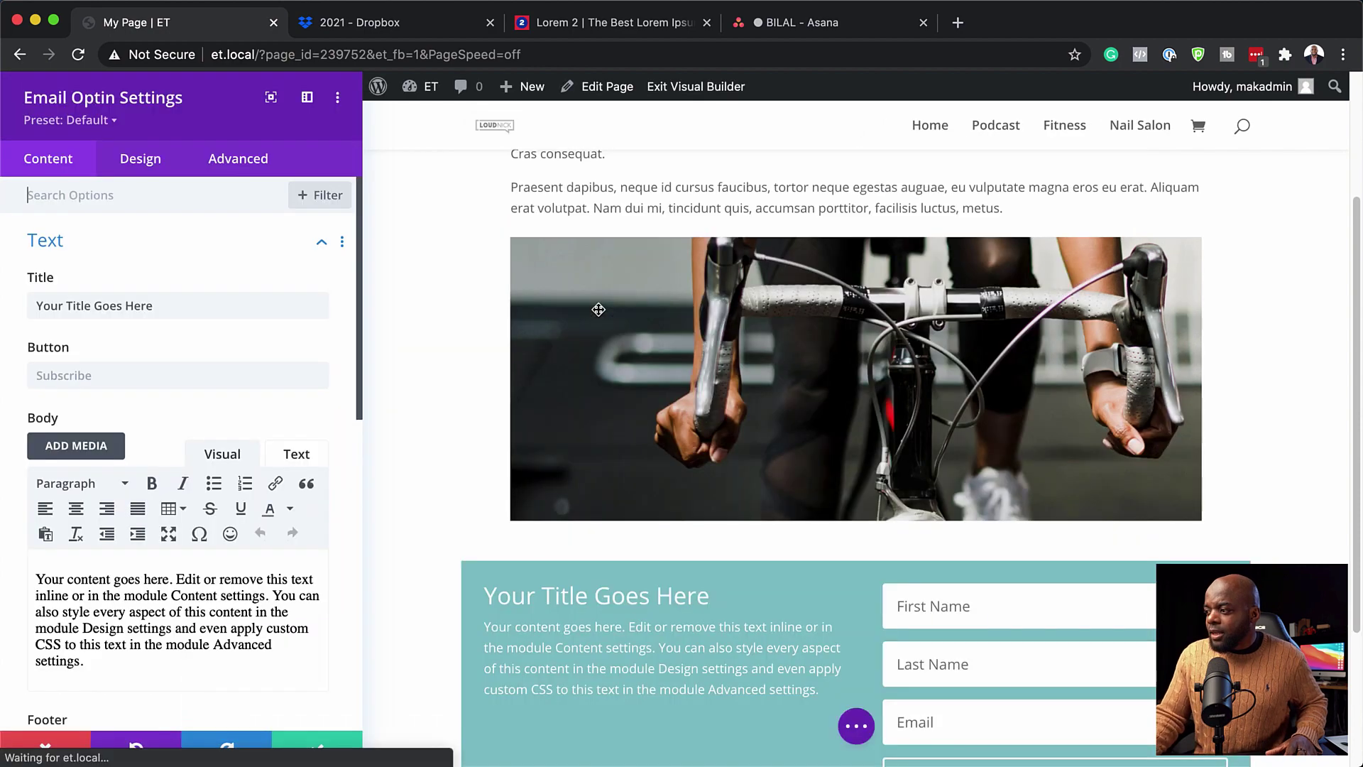
# Step: Replace the Email Optin body with only the lorem ipsum paragraph beginning "Morbi in sem quis dui placerat ornare"
pyautogui.scroll(-4, 604, 489)
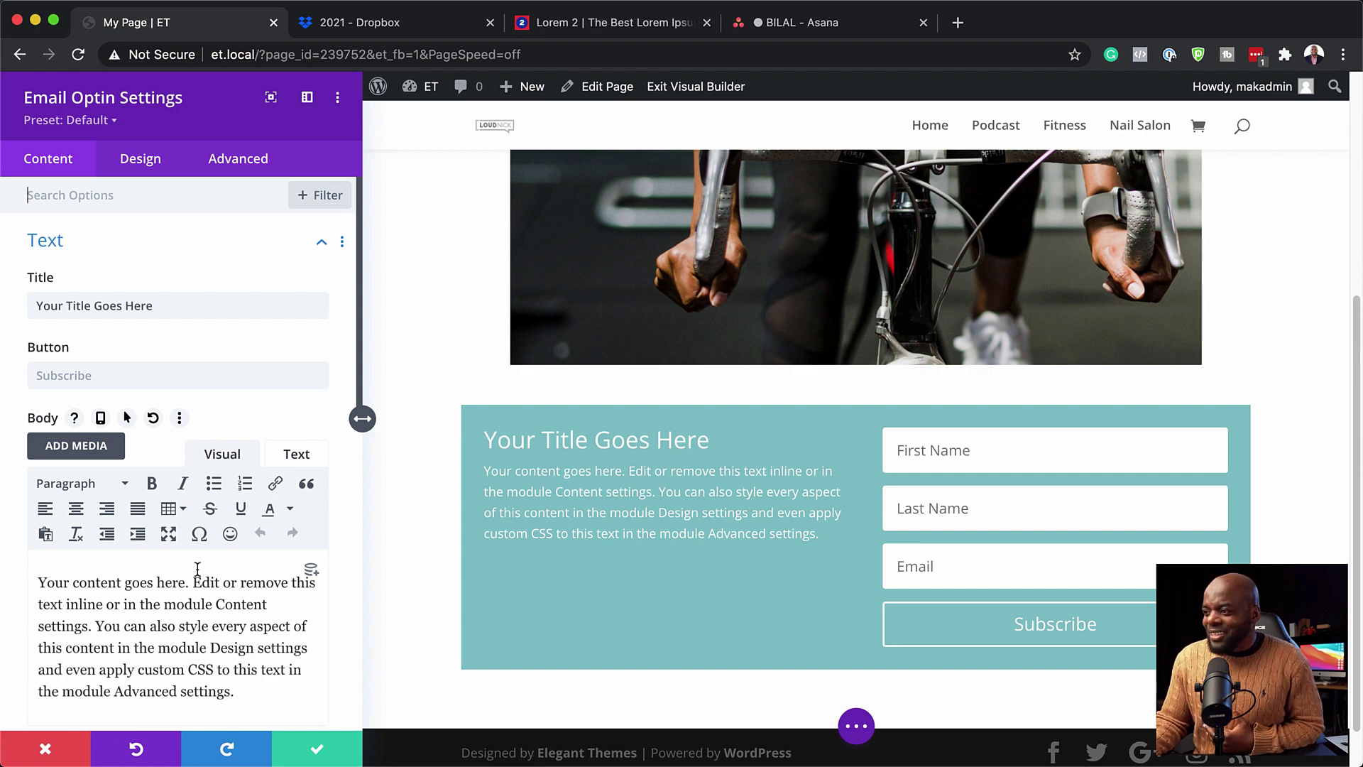
pyautogui.scroll(-1, 201, 612)
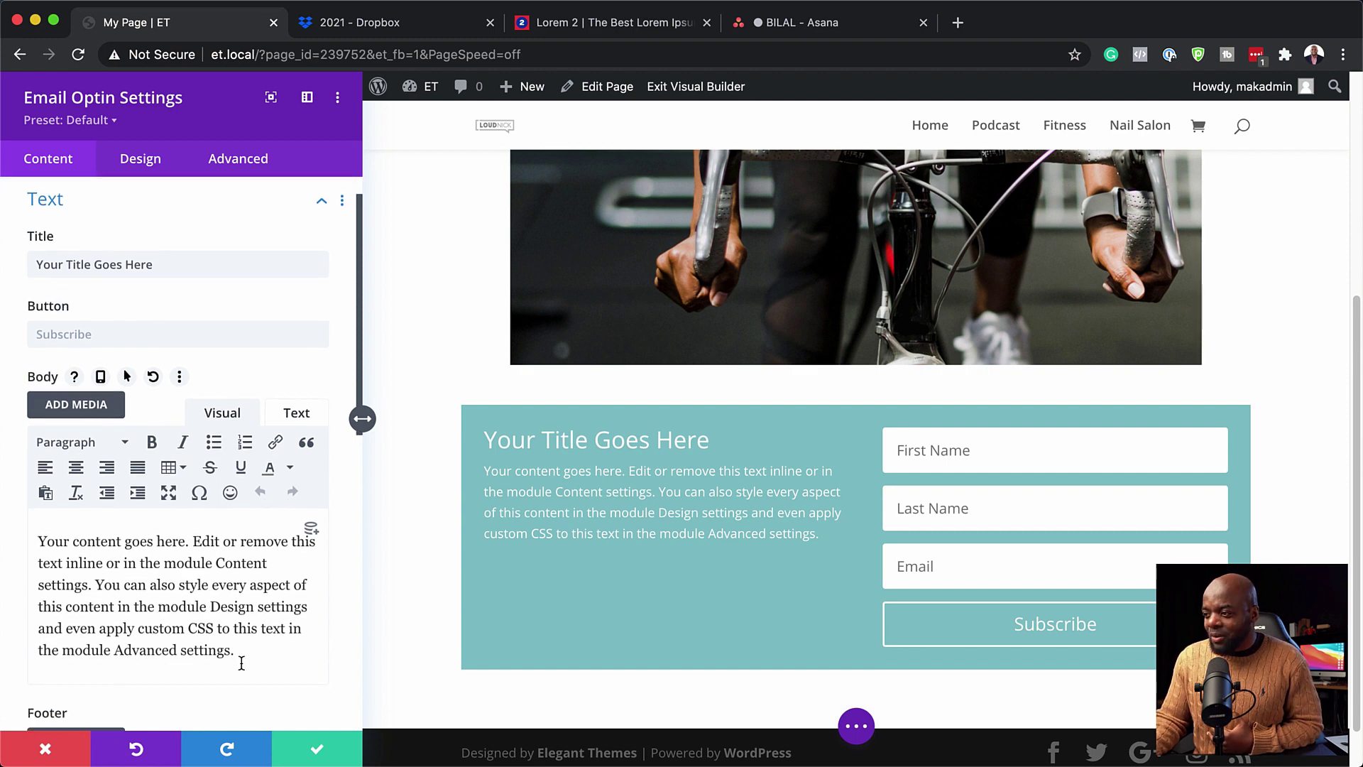
pyautogui.moveTo(241, 663); pyautogui.dragTo(27, 525)
pyautogui.press('BackSpace')
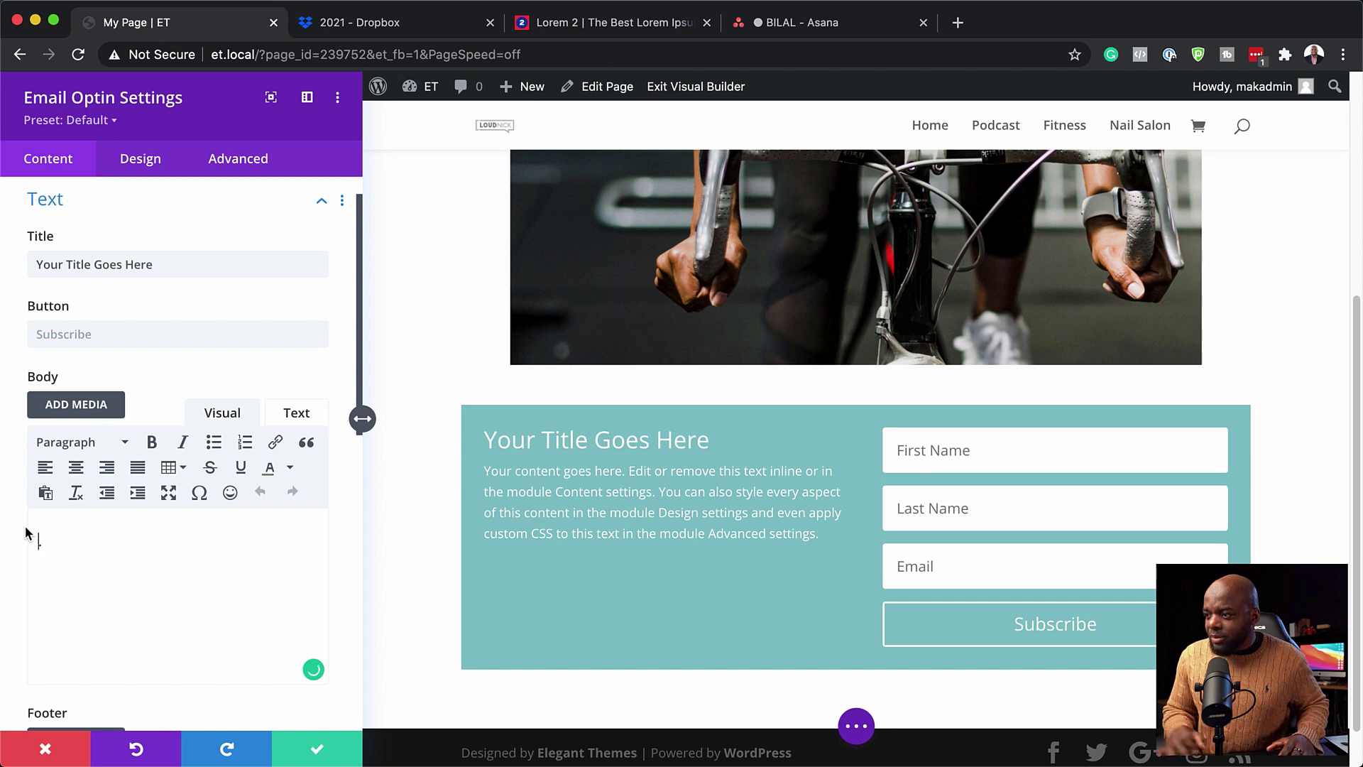
pyautogui.press('super+a')
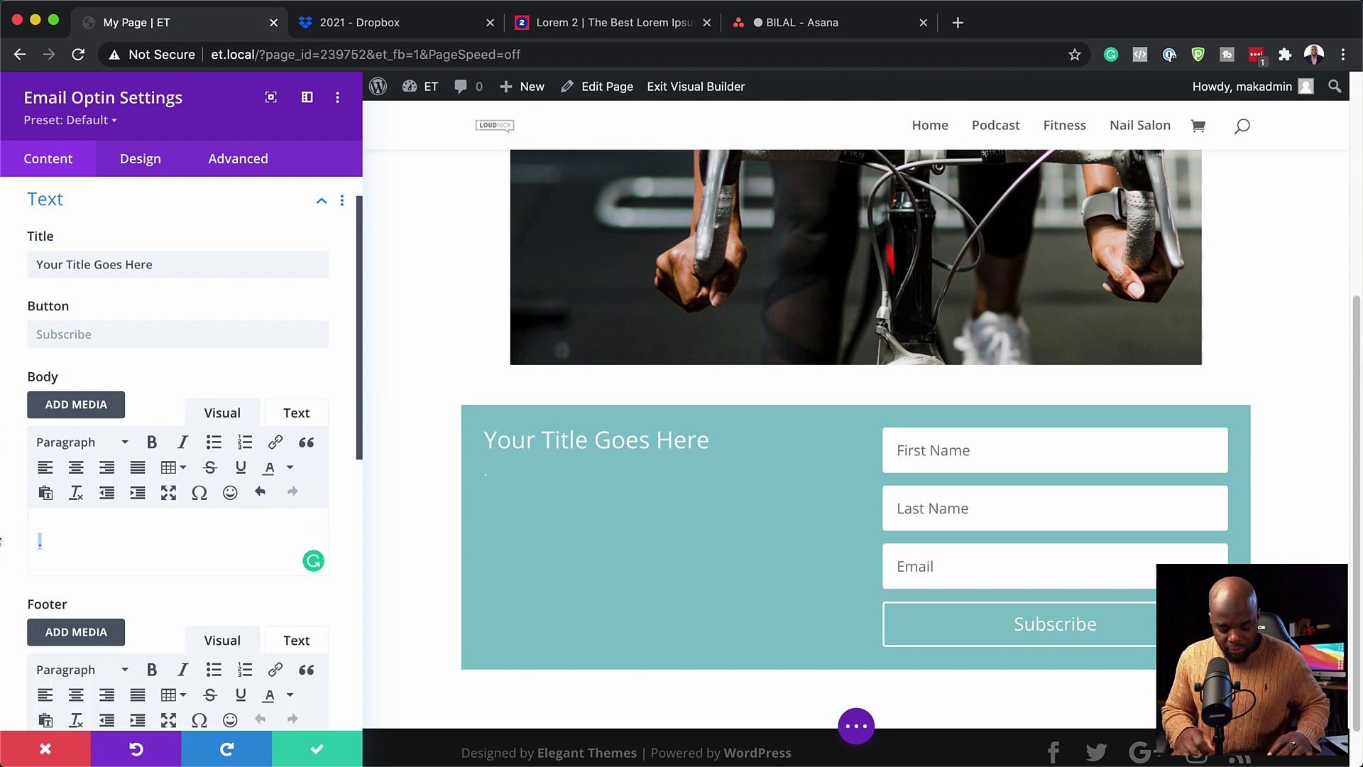
pyautogui.write('Lorem ipsum dolor sit amet, consectetuer adipiscing elit. Donec odio. Quisque volutpat mattis eros. Nullam malesuada erat ut turpis. Suspendisse urna nibh, viverra non, semper suscipit, posuere a, pede. Donec nec justo eget felis facilisis fermentum. Aliquam porttitor mauris sit amet orci. Aenean dignissim pellentesque felis. Morbi in sem quis dui placerat ornare. Pellentesque odio nisi, euismod in, pharetra a, ultricies in, diam. Sed arcu. Cras consequat. Praesent dapibus, neque id cursus faucibus, tortor neque egestas auguae, eu vulputate magna eros eu erat. Aliquam erat volutpat. Nam dui mi, tincidunt quis, accumsan porttitor, facilisis luctus, metus.')
pyautogui.scroll(-3, 151, 628)
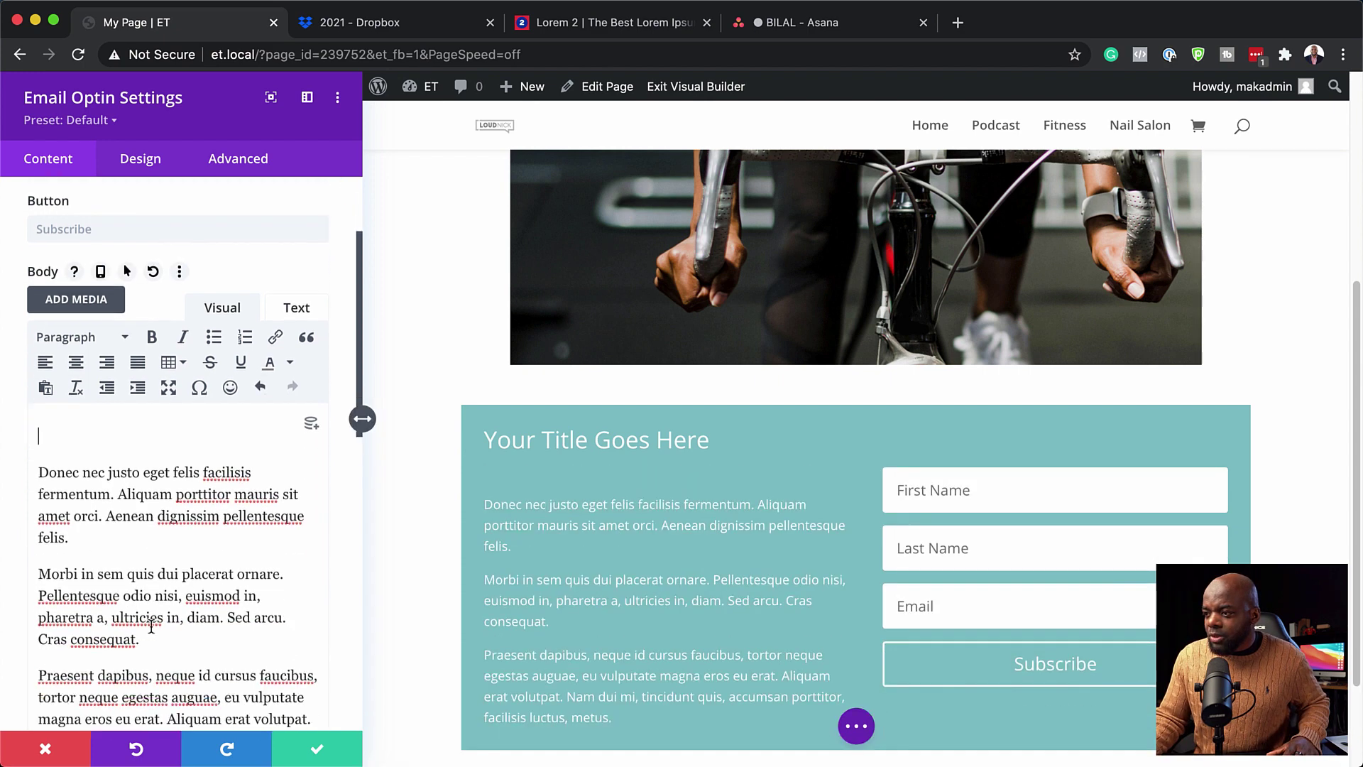
pyautogui.moveTo(103, 542); pyautogui.dragTo(13, 462)
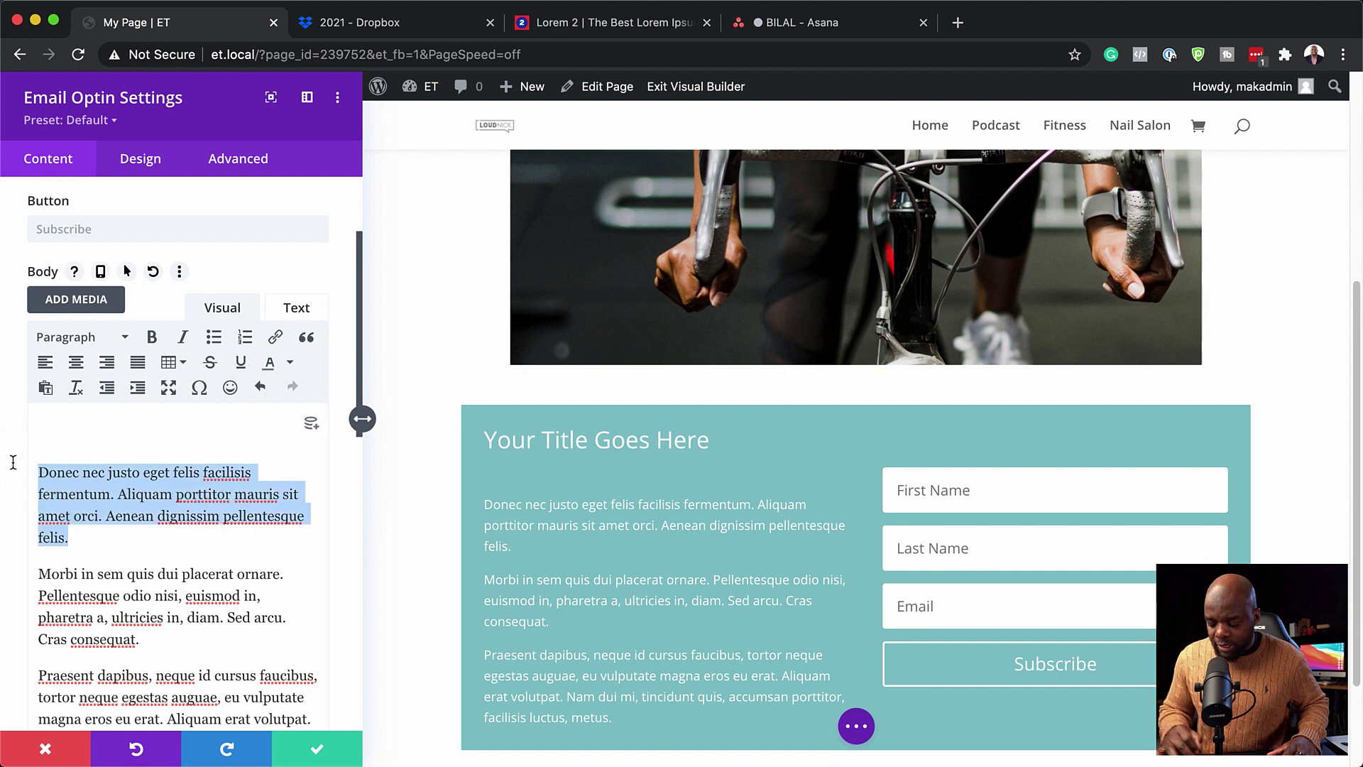
pyautogui.press('BackSpace')
# Step: Set the Email Optin button text to "Download Now!"
pyautogui.click(153, 228)
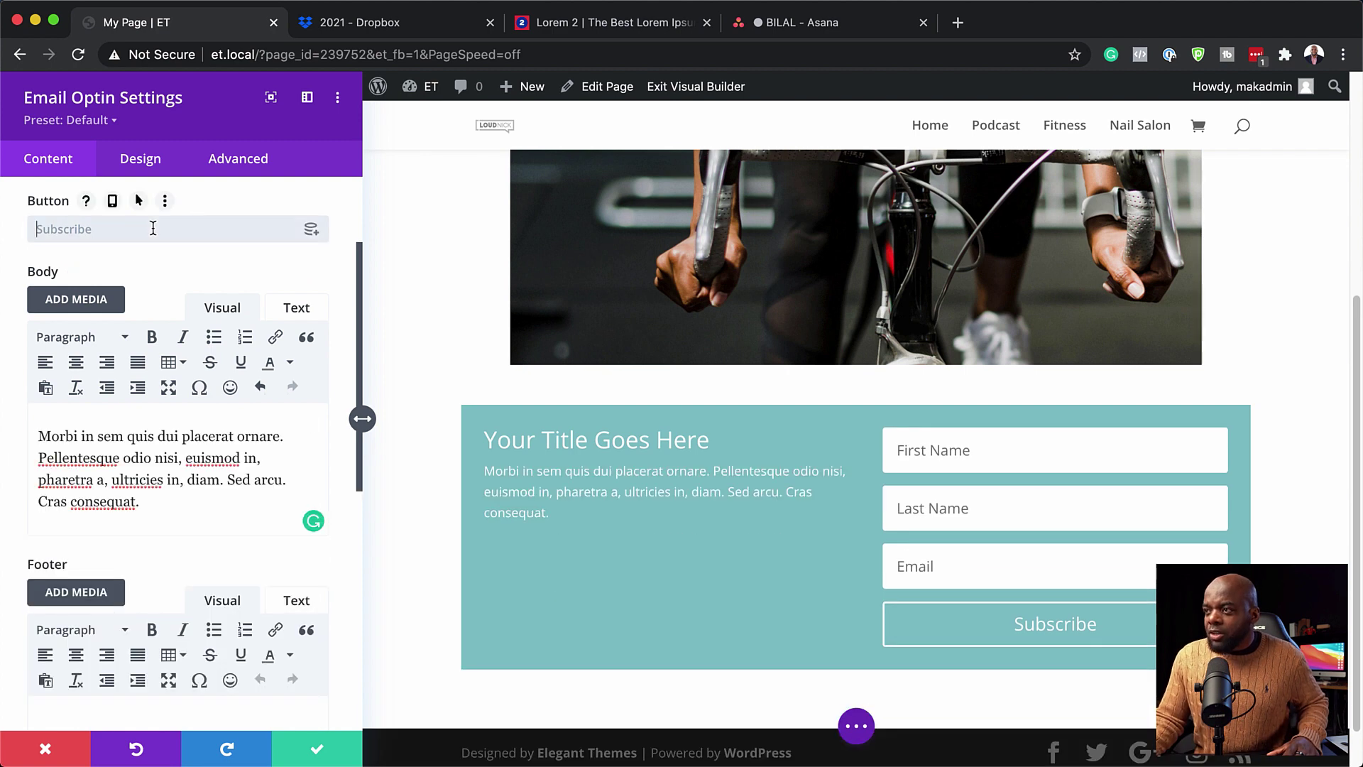
pyautogui.write('Dow')
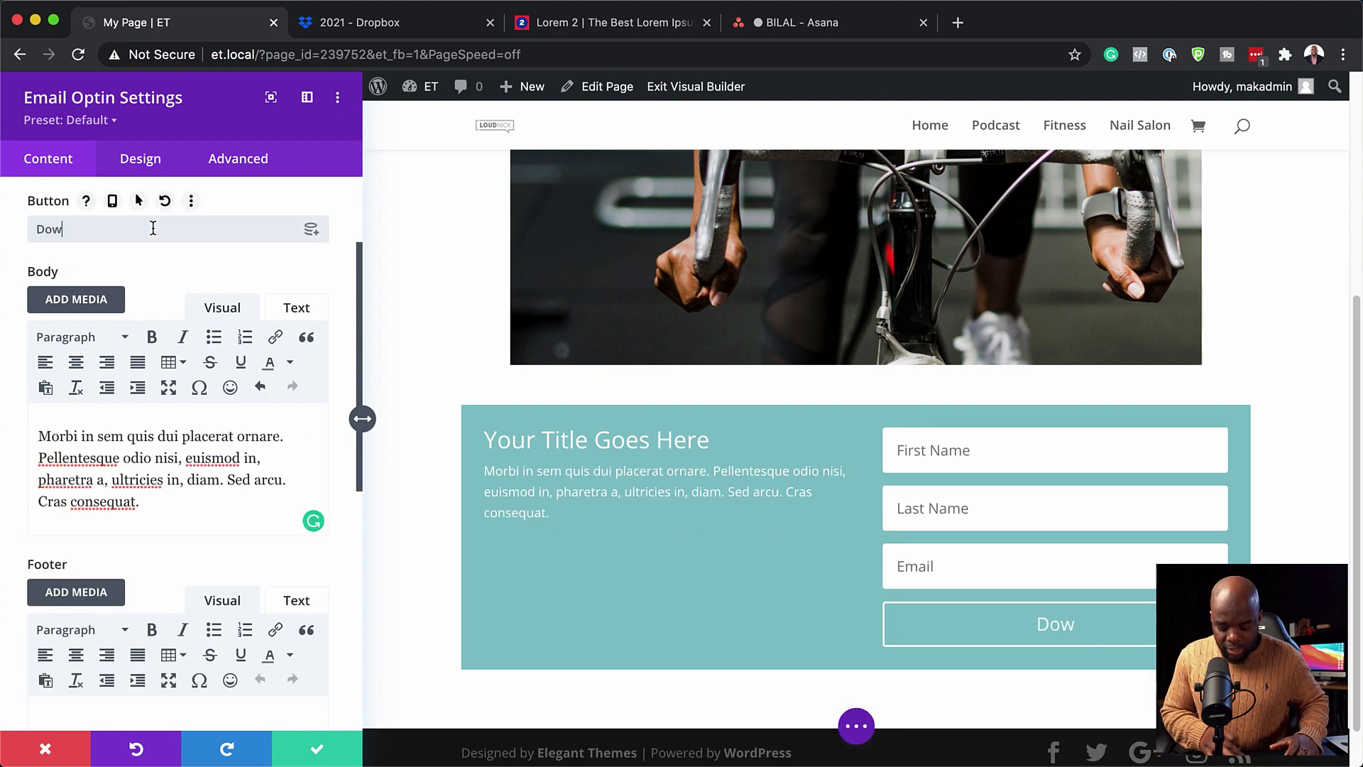
pyautogui.write('nload Now!')
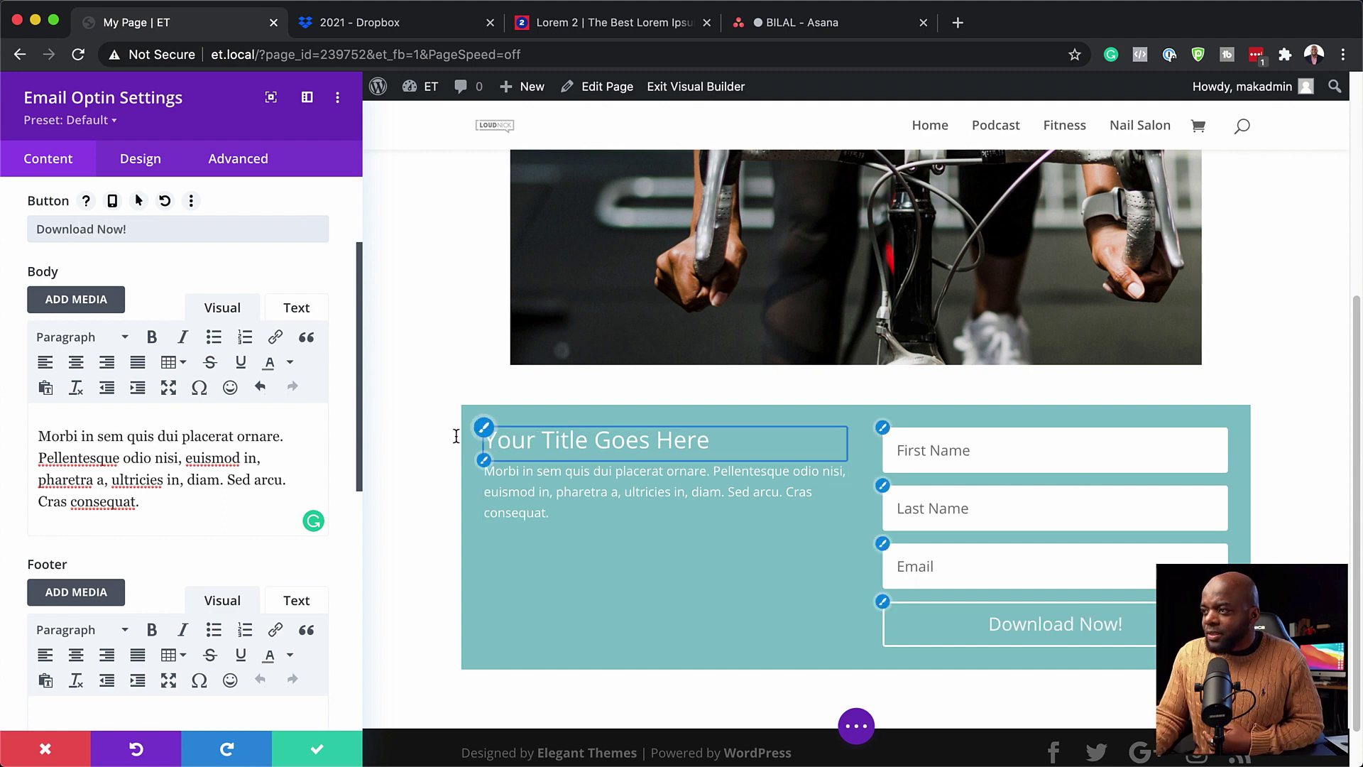
# Step: Replace the Email Optin title with "Your Bonus Is Here."
pyautogui.scroll(3, 199, 405)
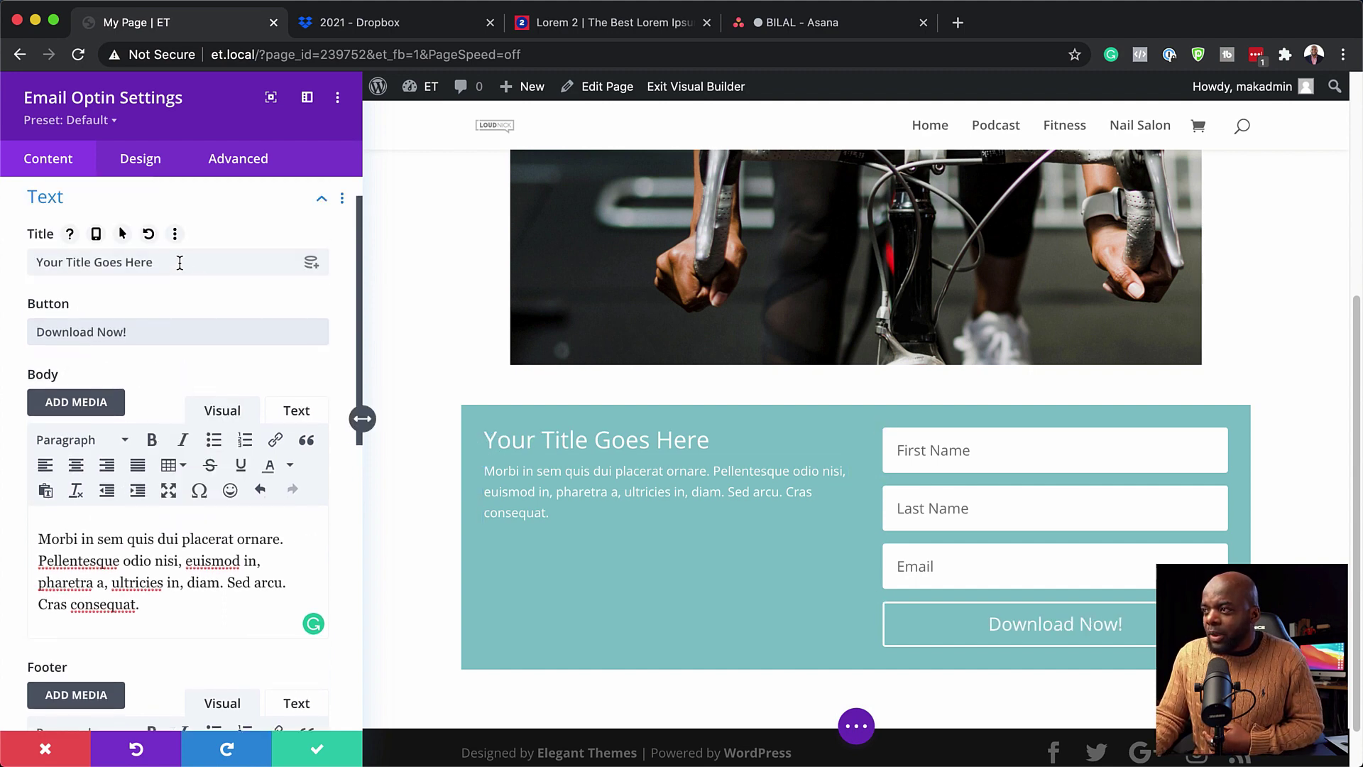
pyautogui.tripleClick(180, 263)
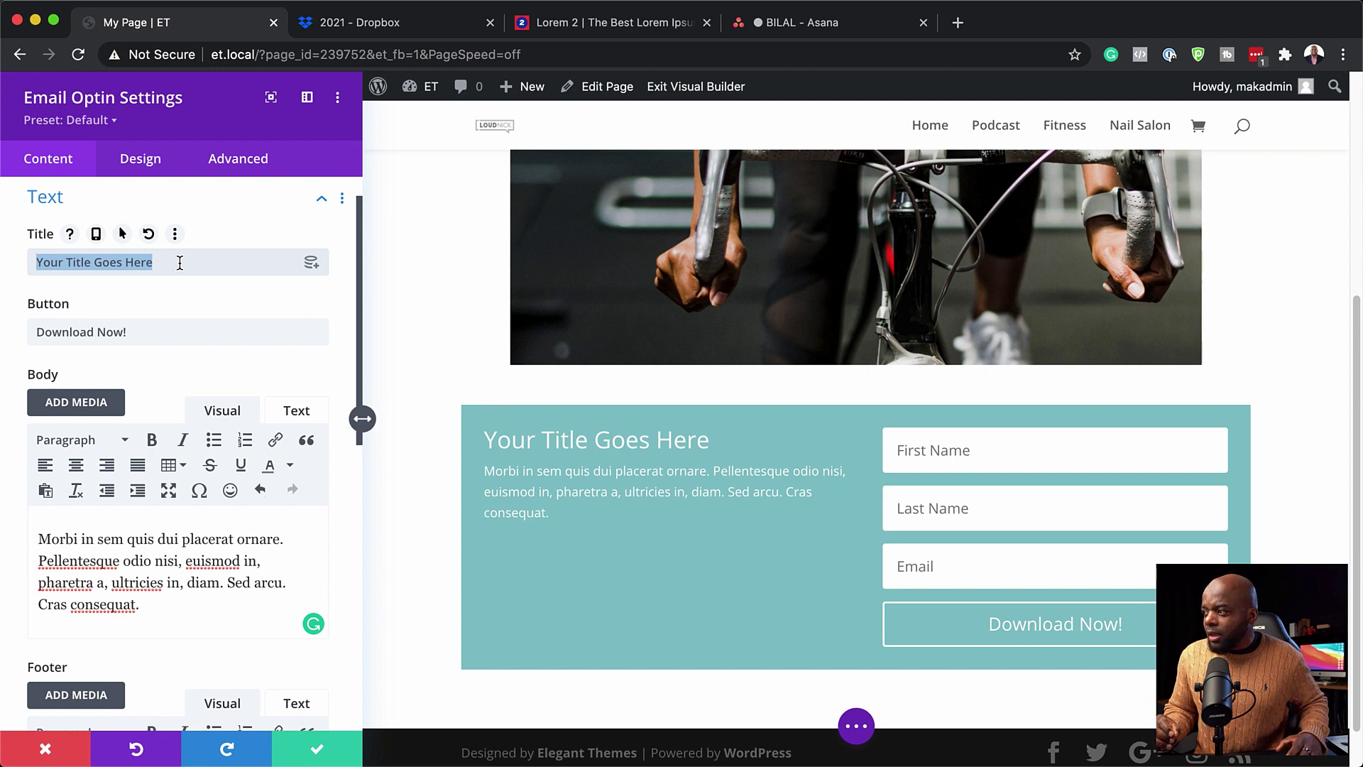
pyautogui.write('Your Bonus Is Here')
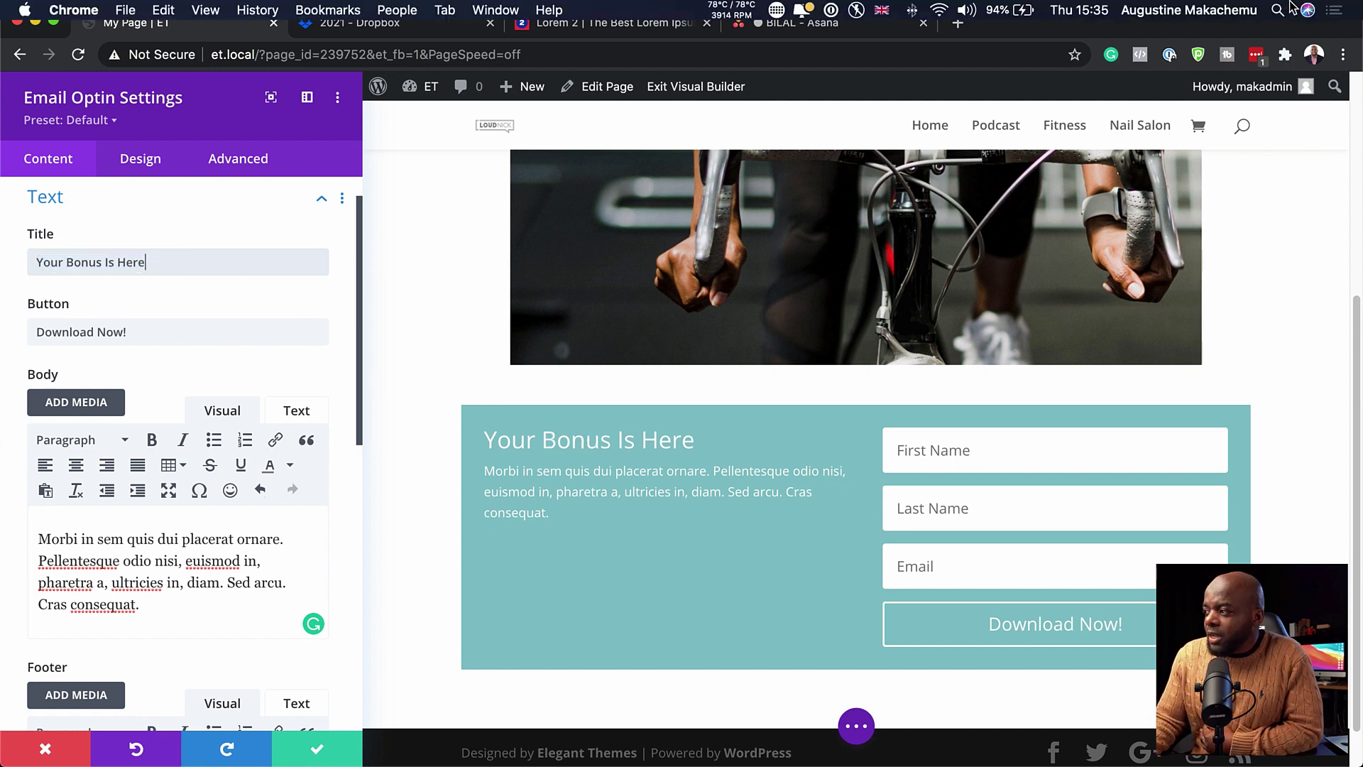
pyautogui.write('.')
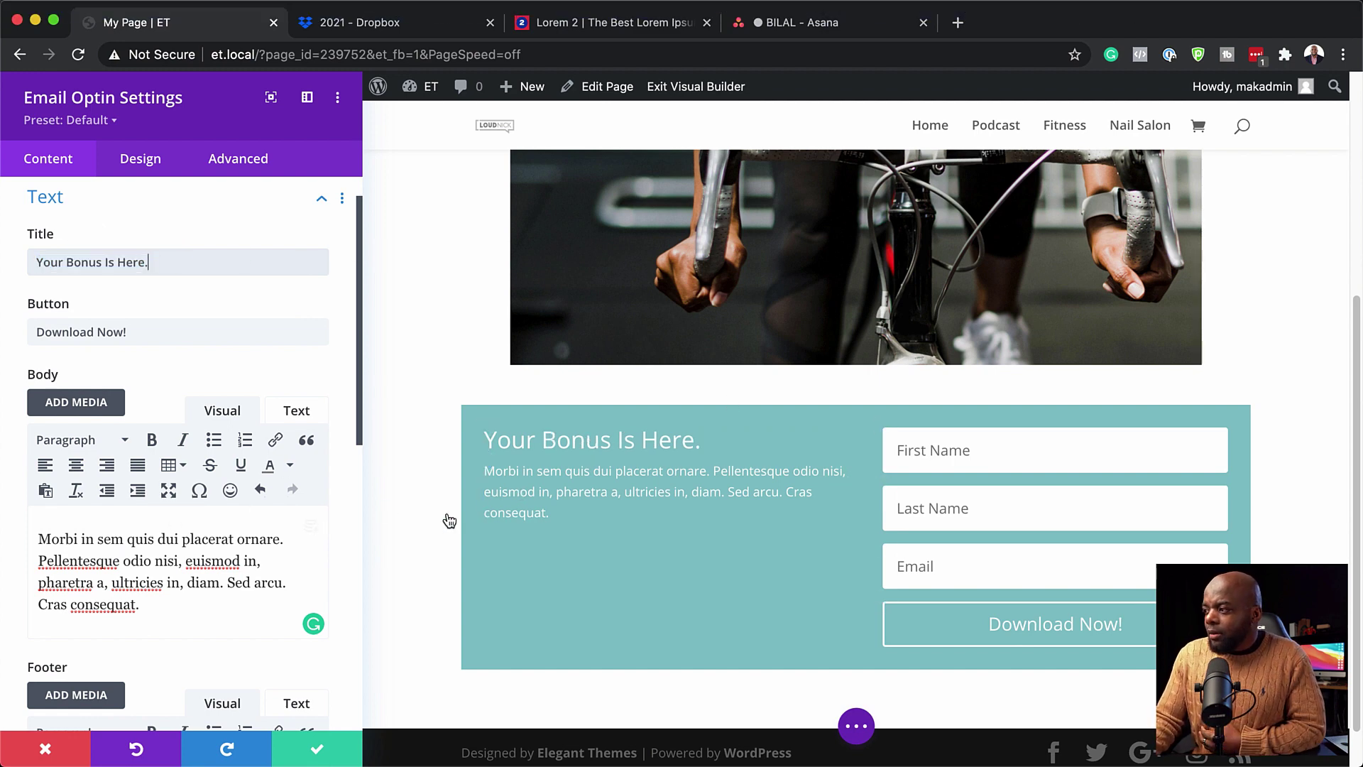
# Step: Change the Email Optin background to the saved orange swatch and soften it to a pale tan shade
pyautogui.scroll(-5, 178, 497)
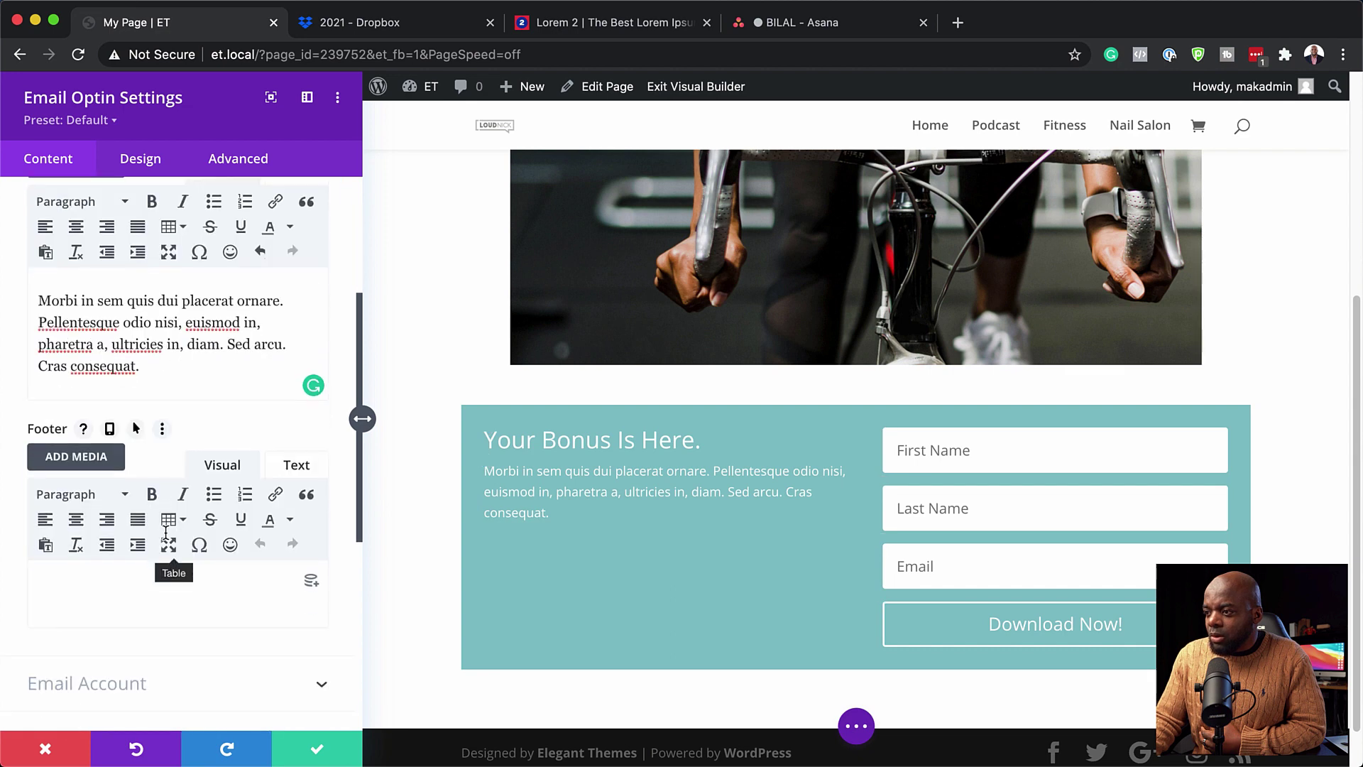
pyautogui.scroll(-6, 165, 532)
pyautogui.click(104, 609)
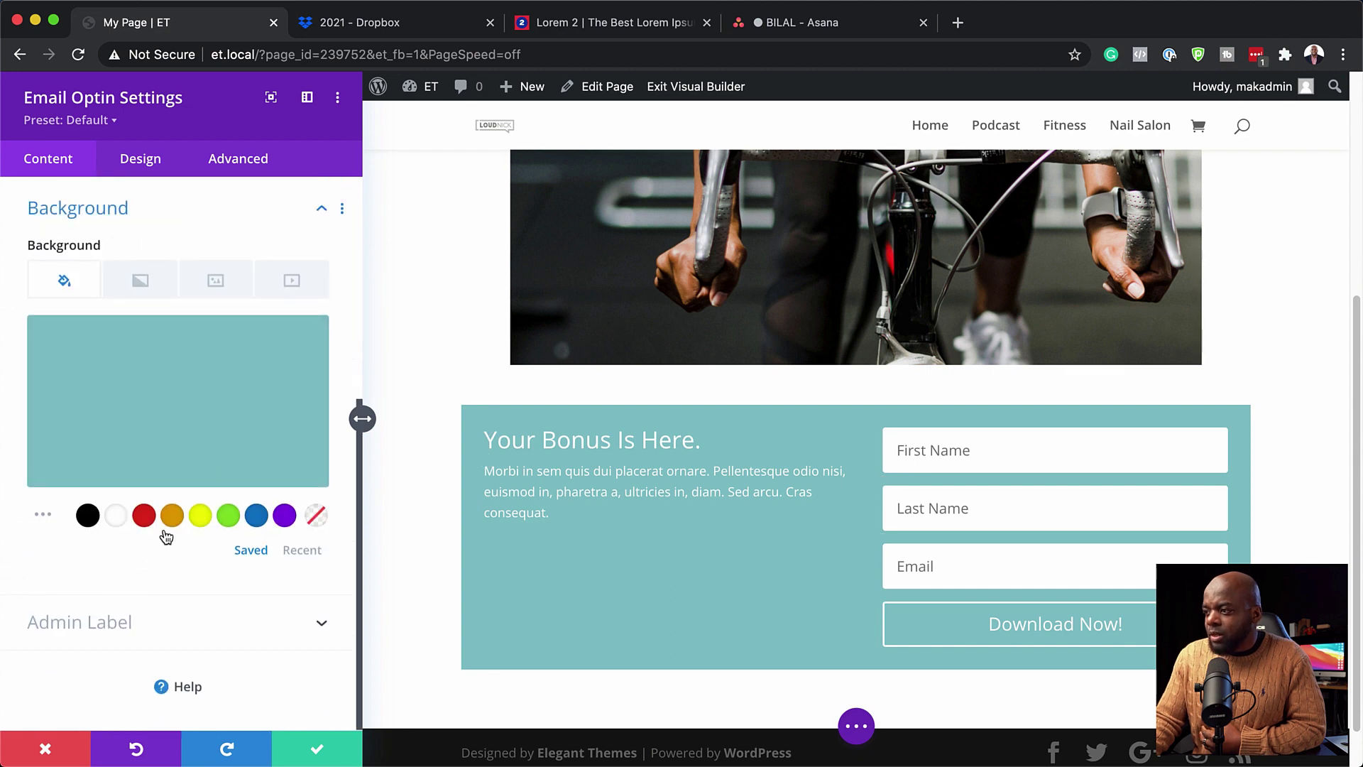
pyautogui.click(171, 516)
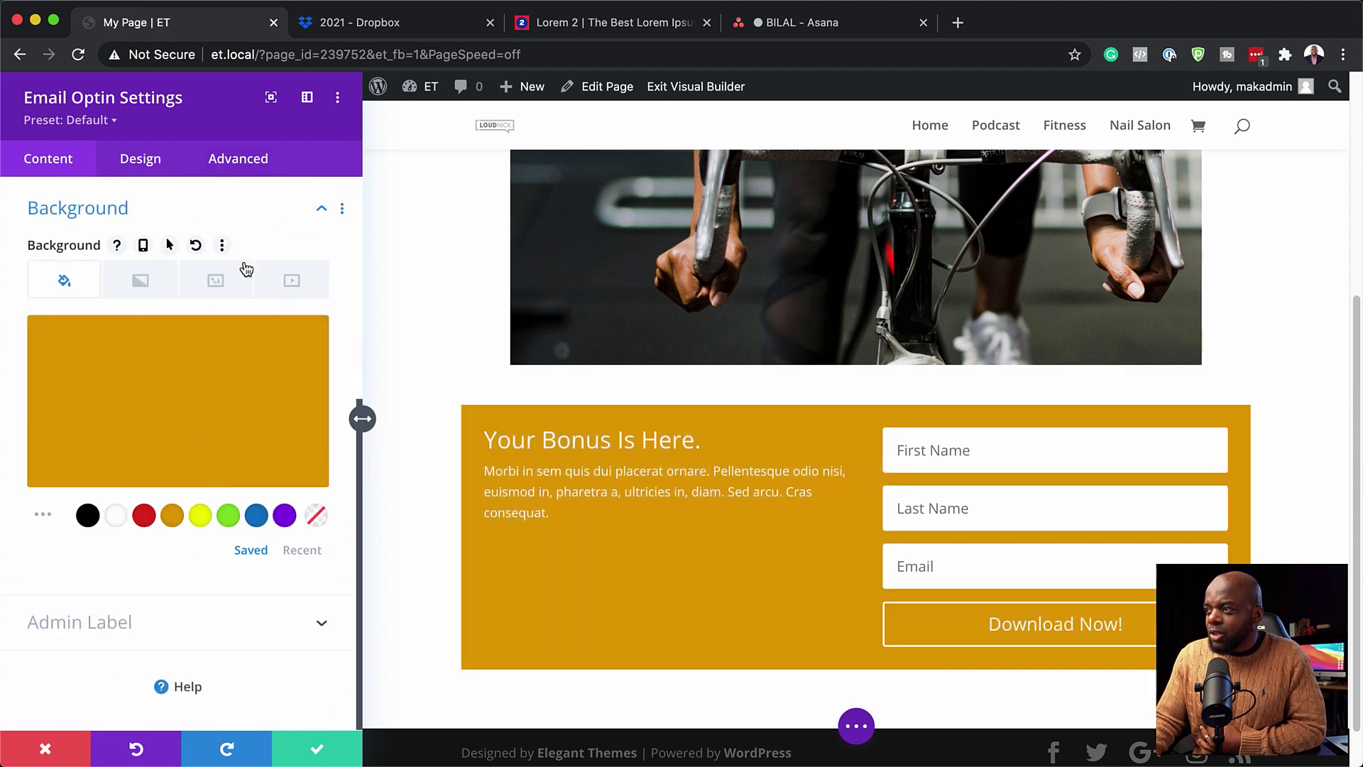
pyautogui.click(204, 381)
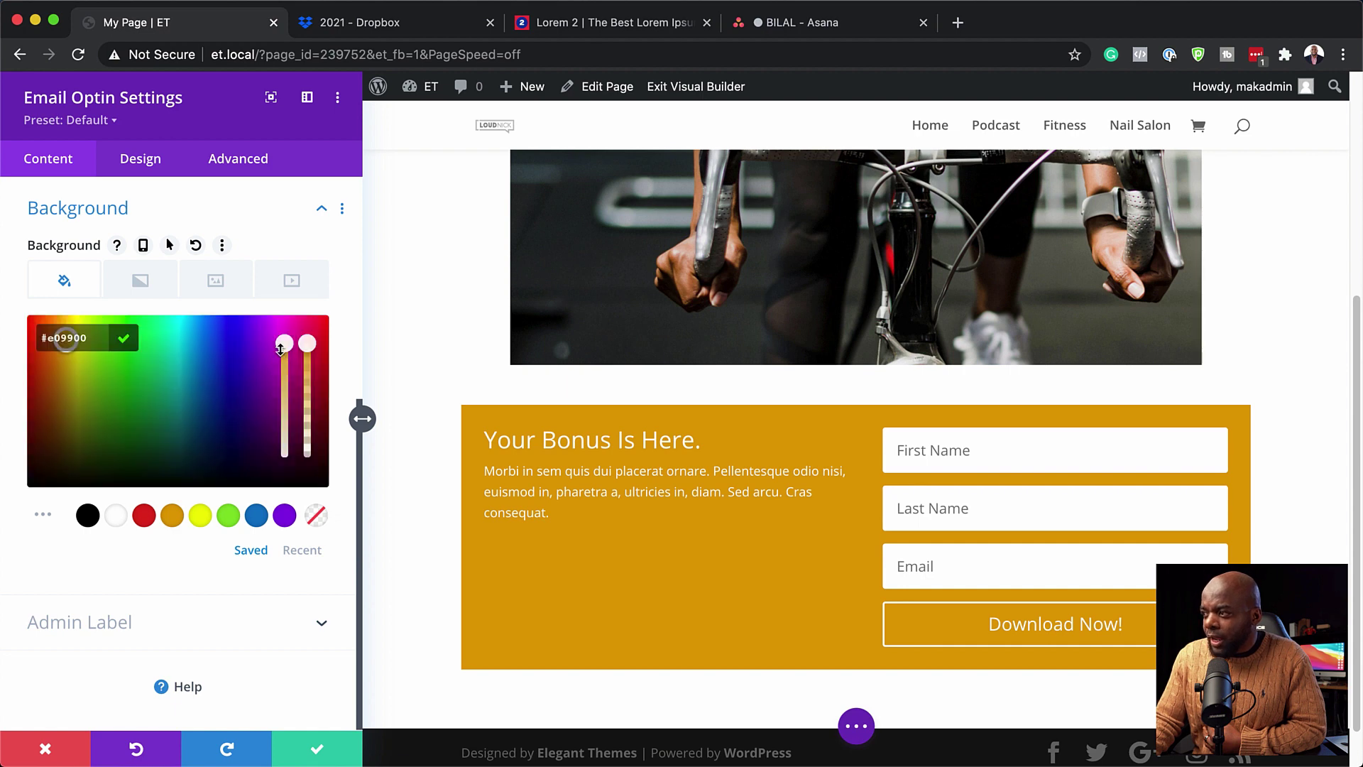
pyautogui.moveTo(284, 345); pyautogui.dragTo(284, 412)
# Step: Round all four corners of the Email Optin module to 3px
pyautogui.click(146, 163)
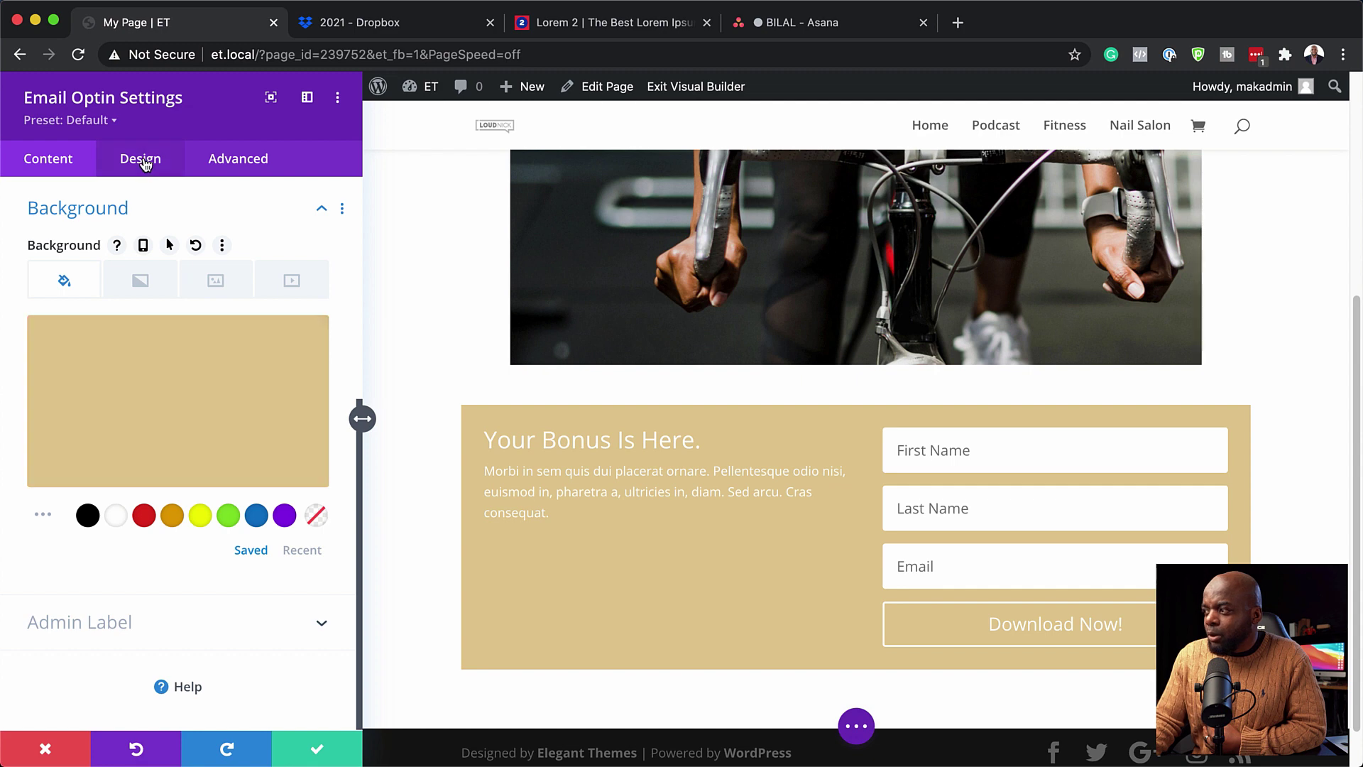
pyautogui.scroll(-1, 142, 497)
pyautogui.scroll(-1, 142, 568)
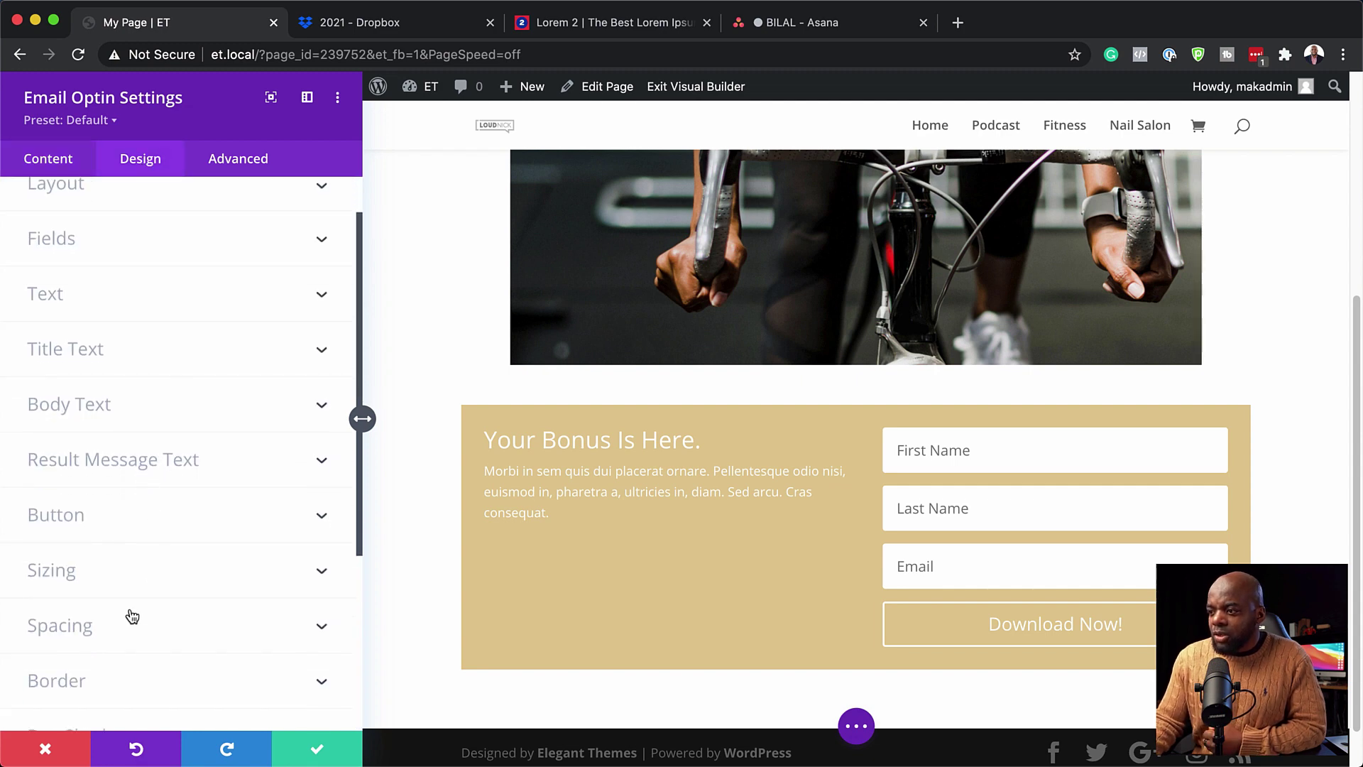
pyautogui.click(67, 683)
pyautogui.scroll(-2, 100, 497)
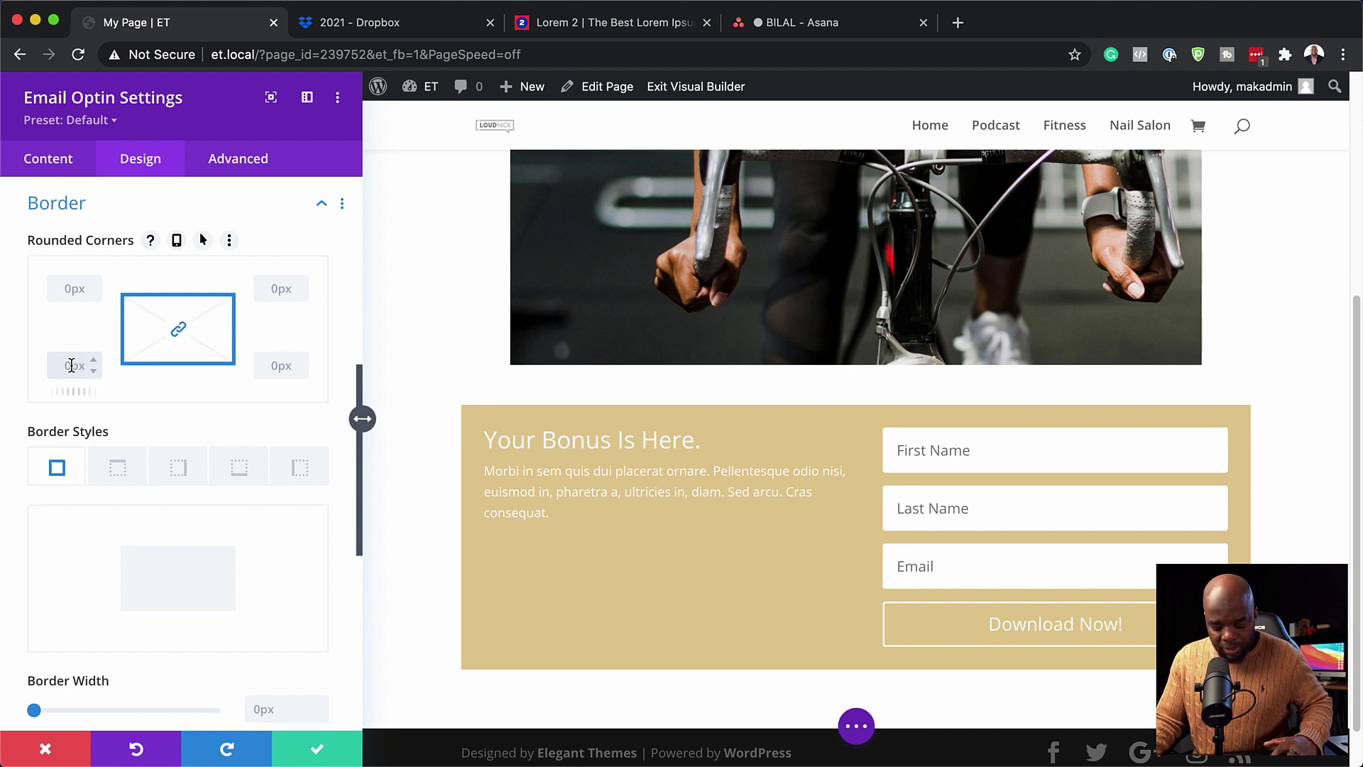
pyautogui.click(73, 365)
pyautogui.write('3')
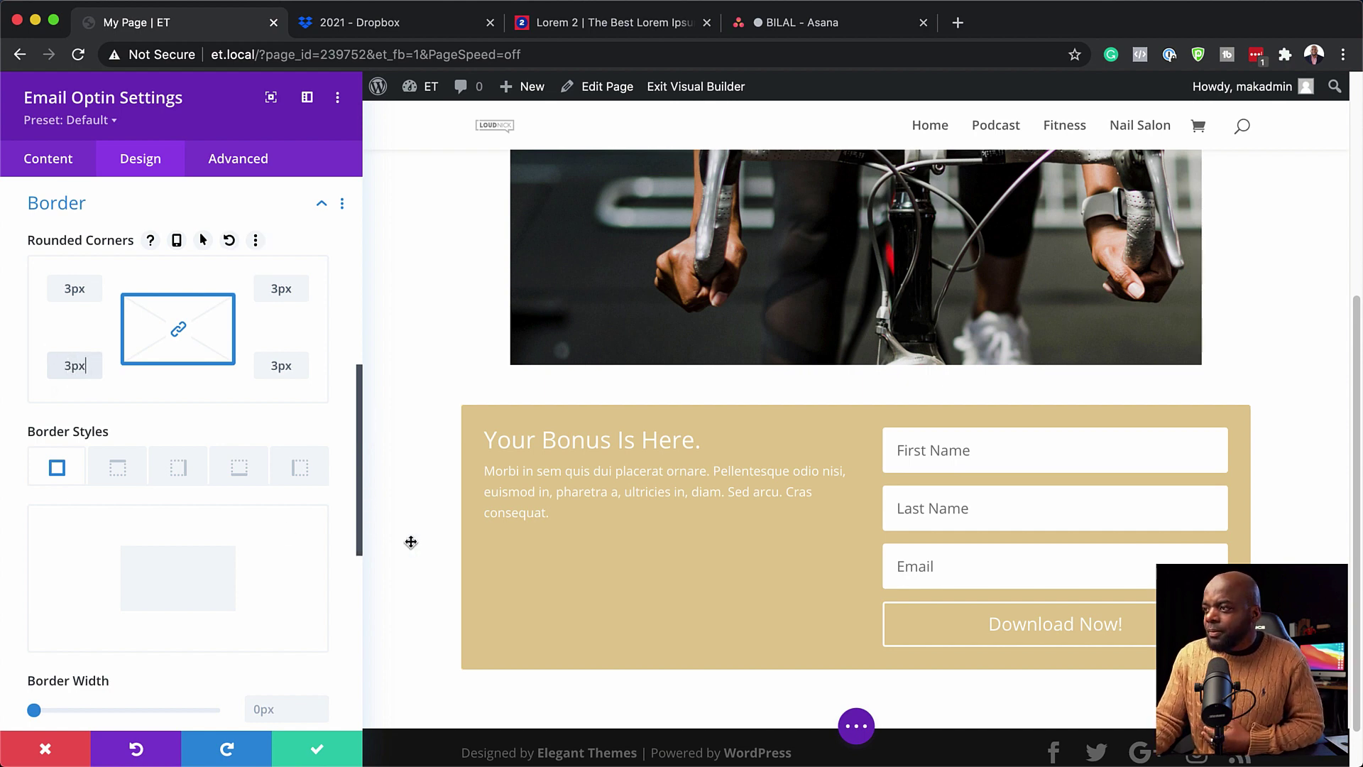
# Step: Set the Email Optin layout to Body On Top, Form On Bottom
pyautogui.click(235, 246)
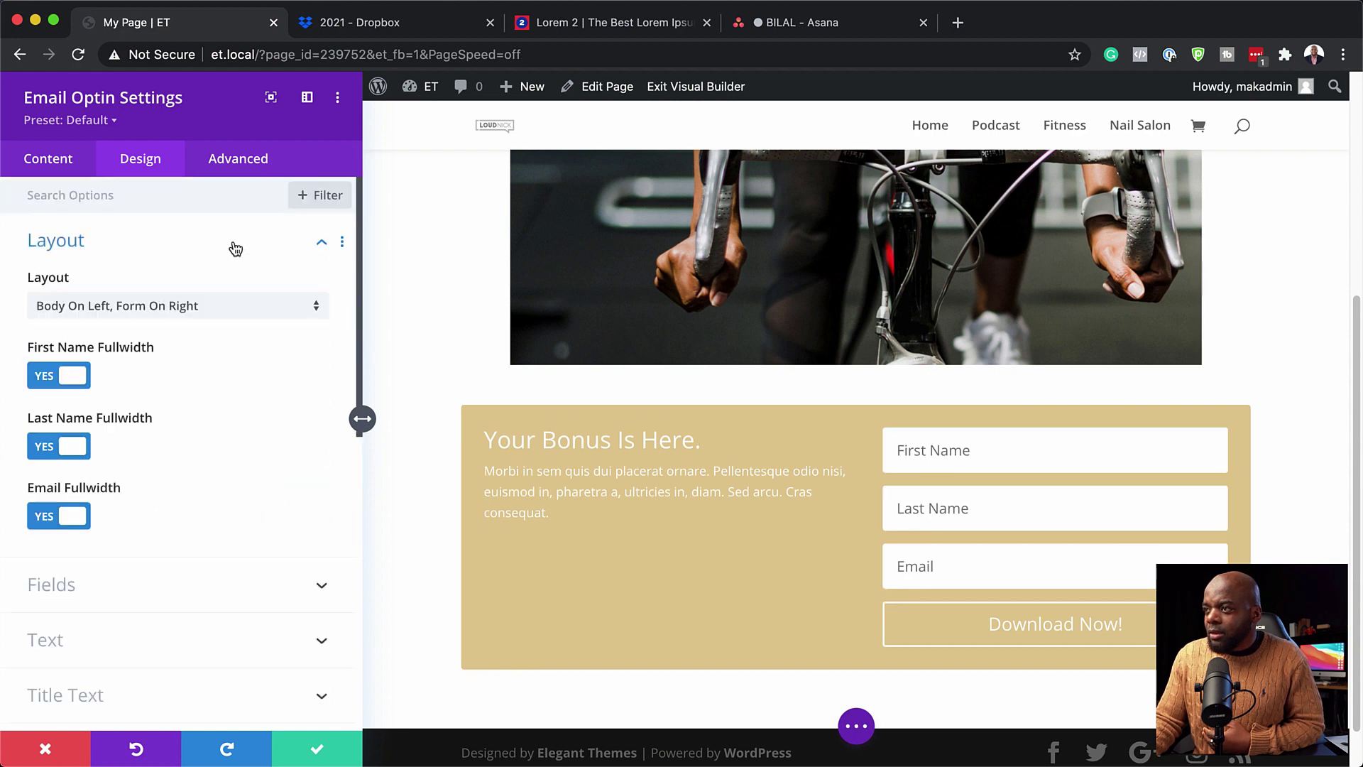
pyautogui.click(162, 314)
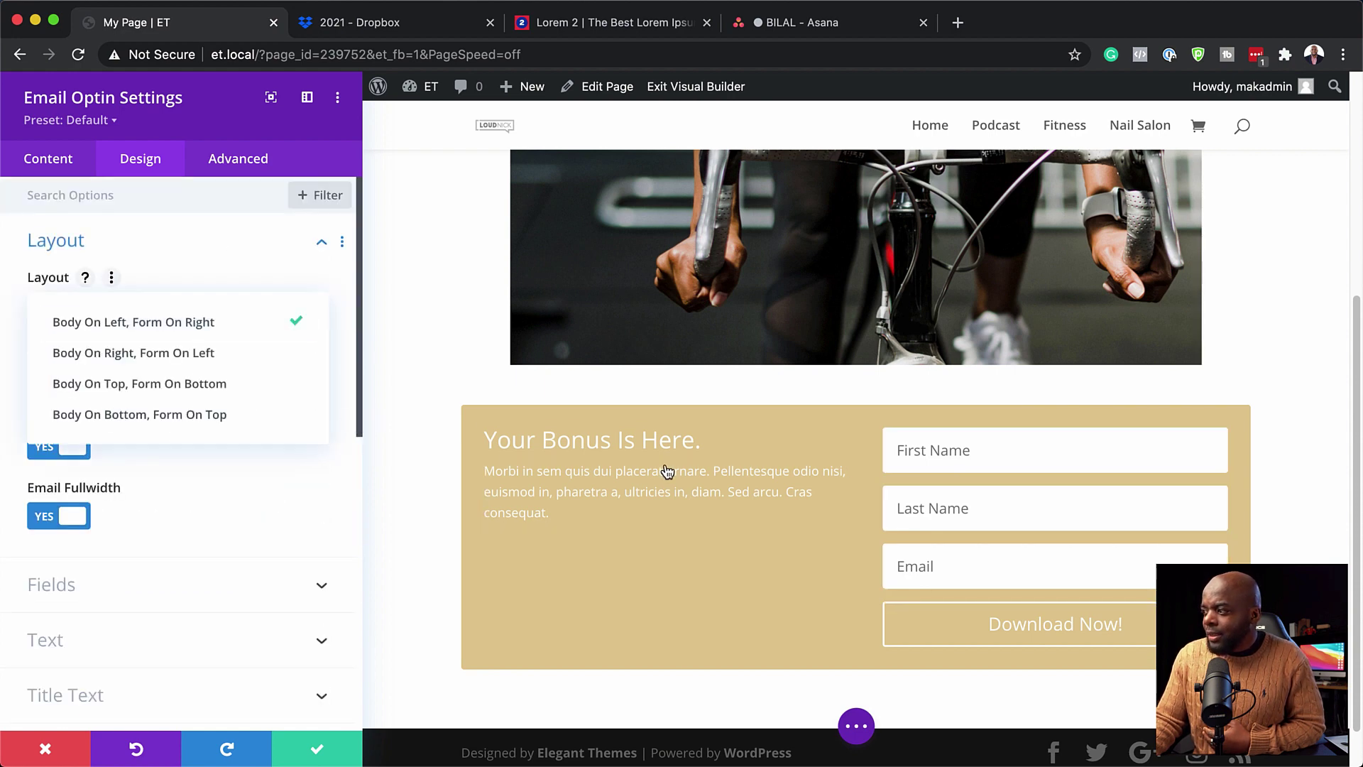
pyautogui.click(183, 392)
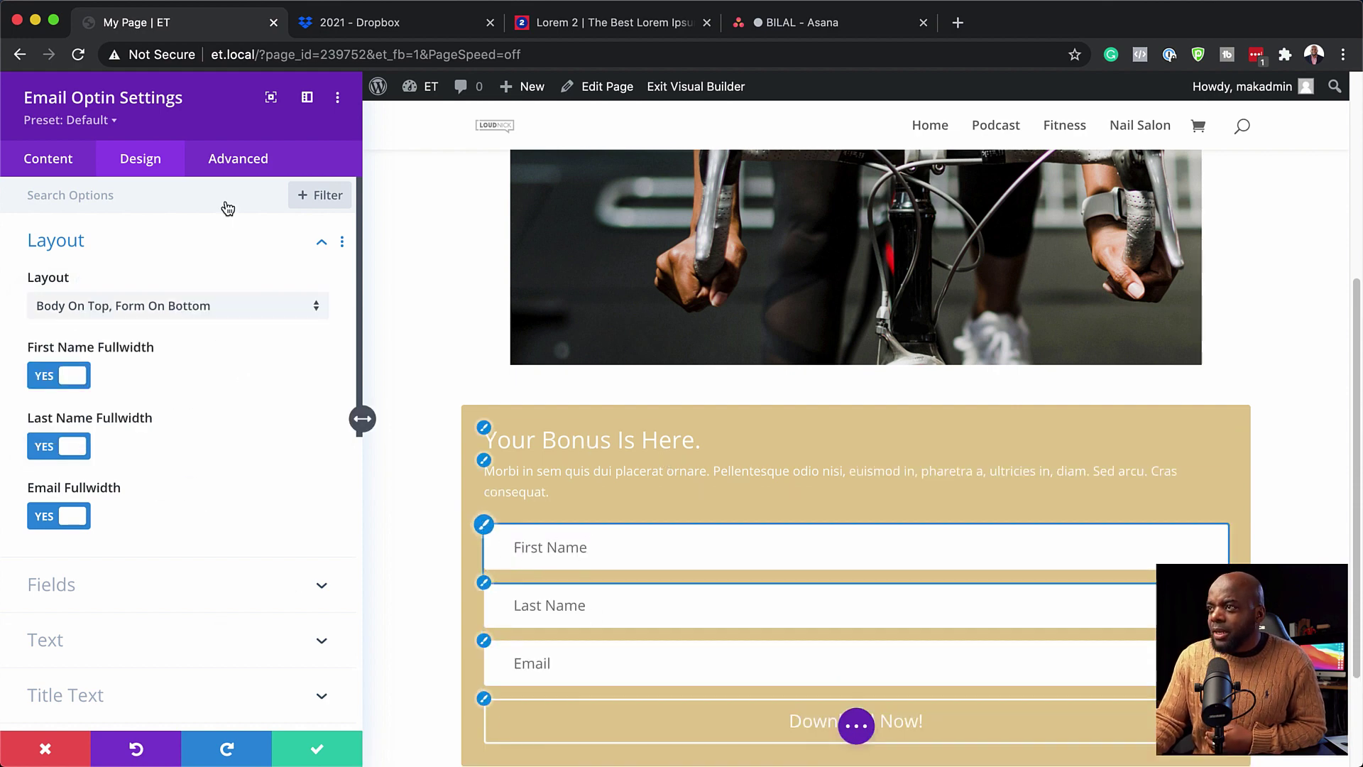
# Step: Hide the last name and first name fields in the opt-in form so that it asks only for an email
pyautogui.click(46, 166)
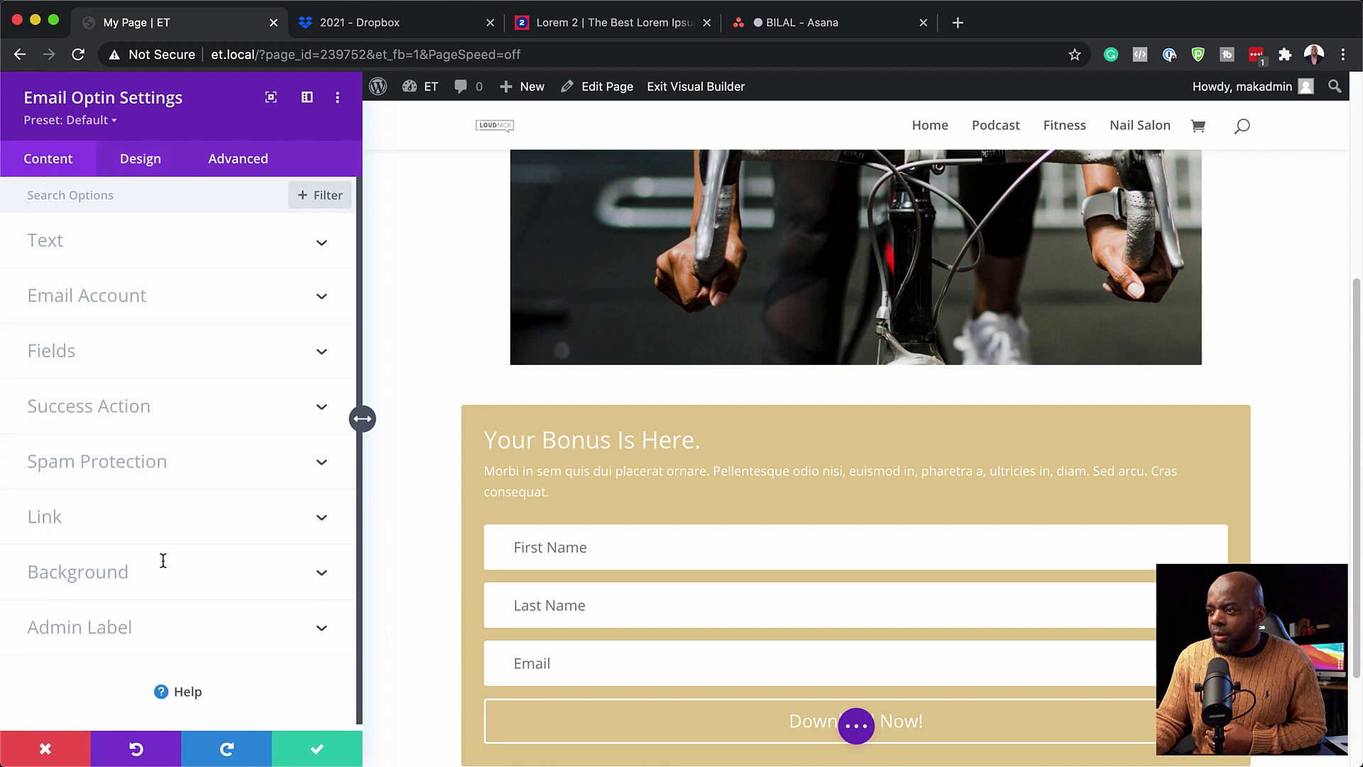
pyautogui.scroll(-1, 164, 563)
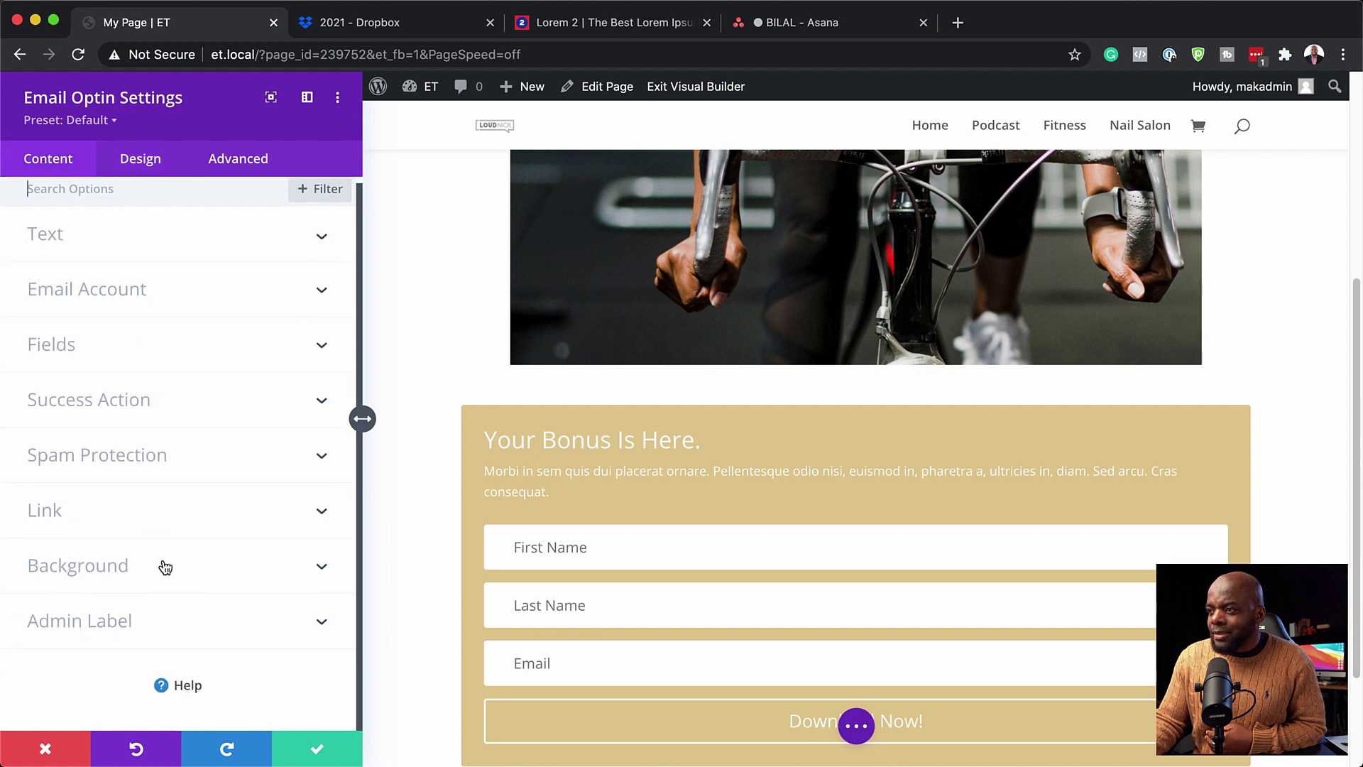
pyautogui.click(72, 348)
pyautogui.click(48, 403)
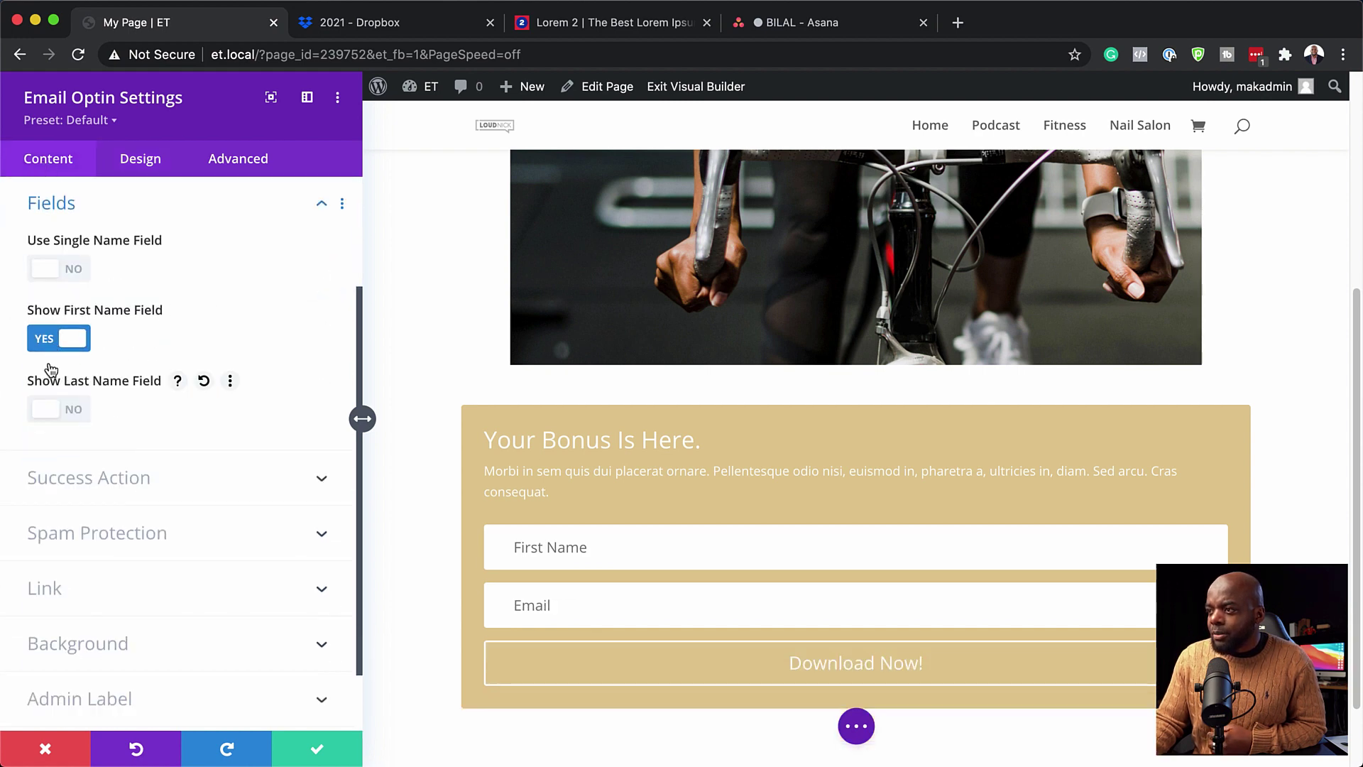
pyautogui.click(47, 339)
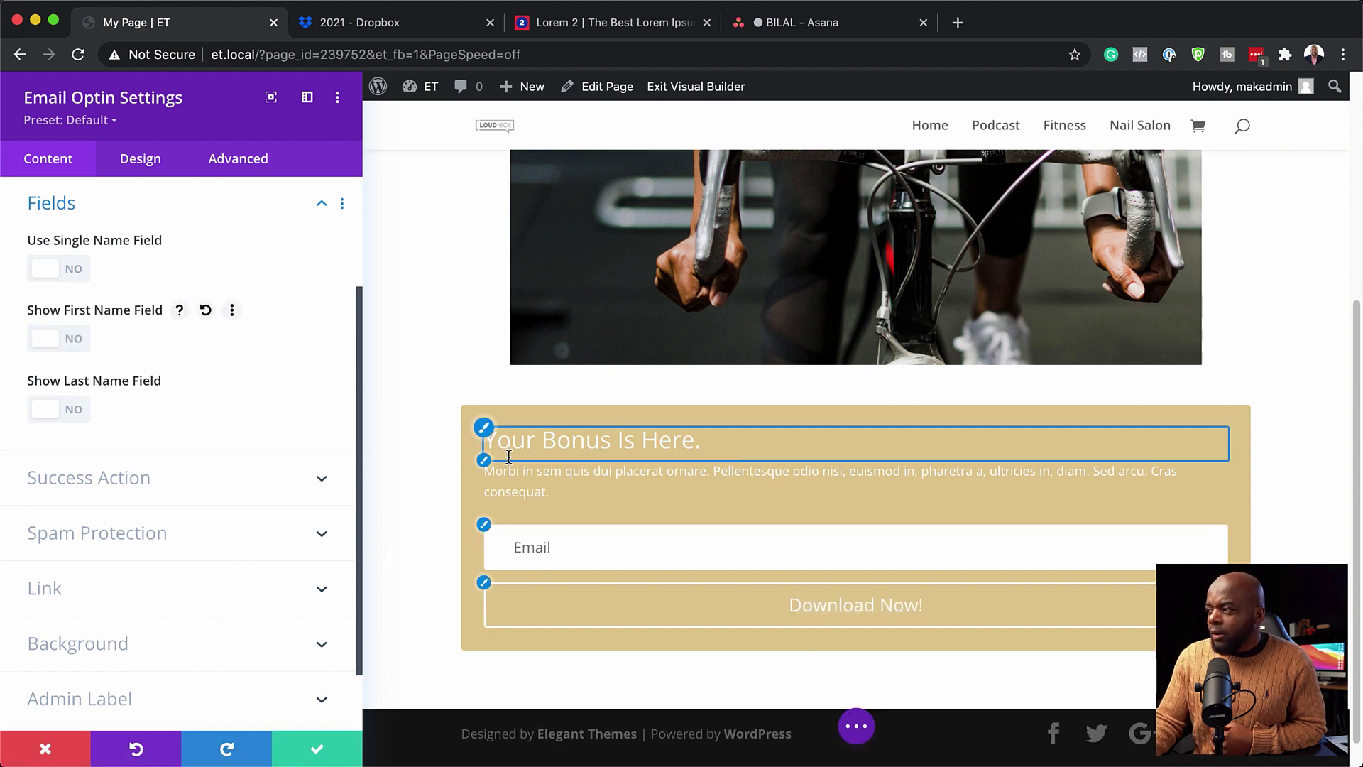
# Step: Set the title font of the Email Optin module to Poppins
pyautogui.click(147, 162)
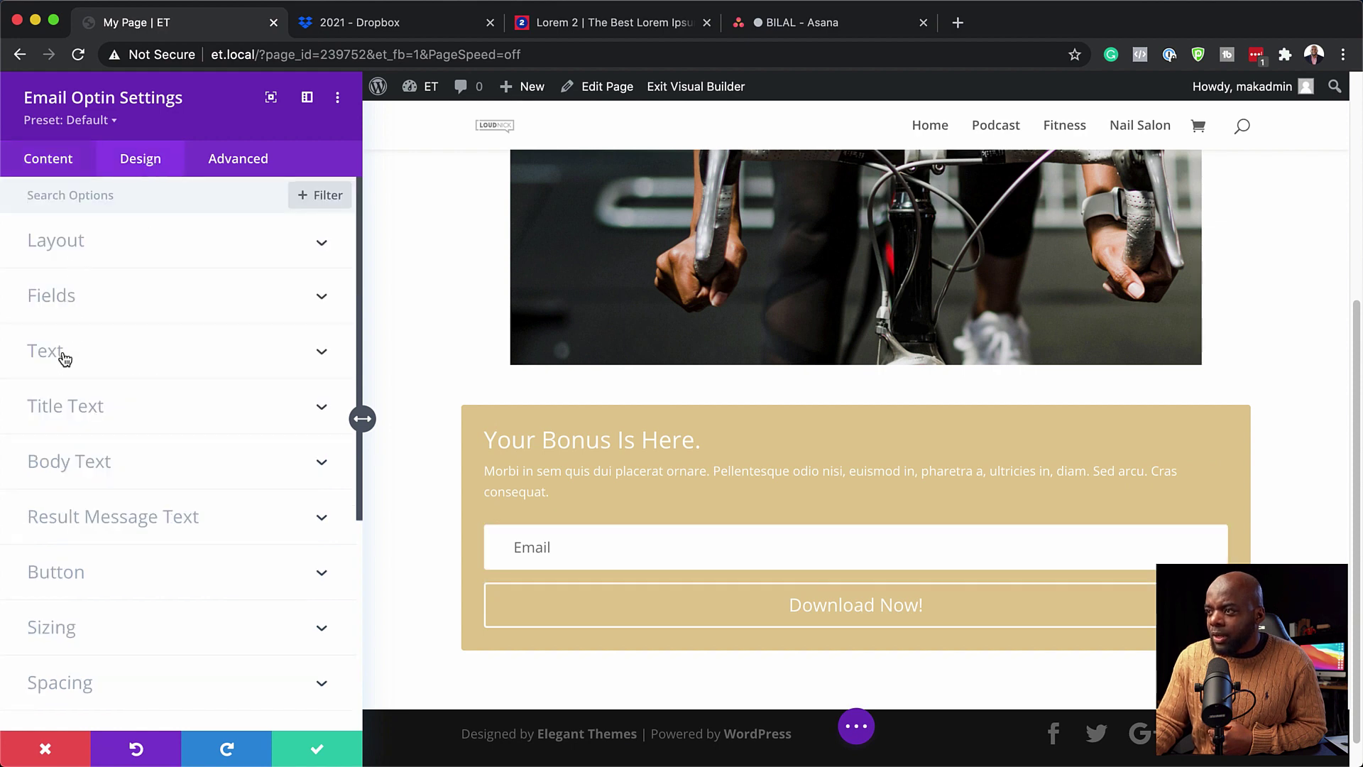
pyautogui.click(67, 405)
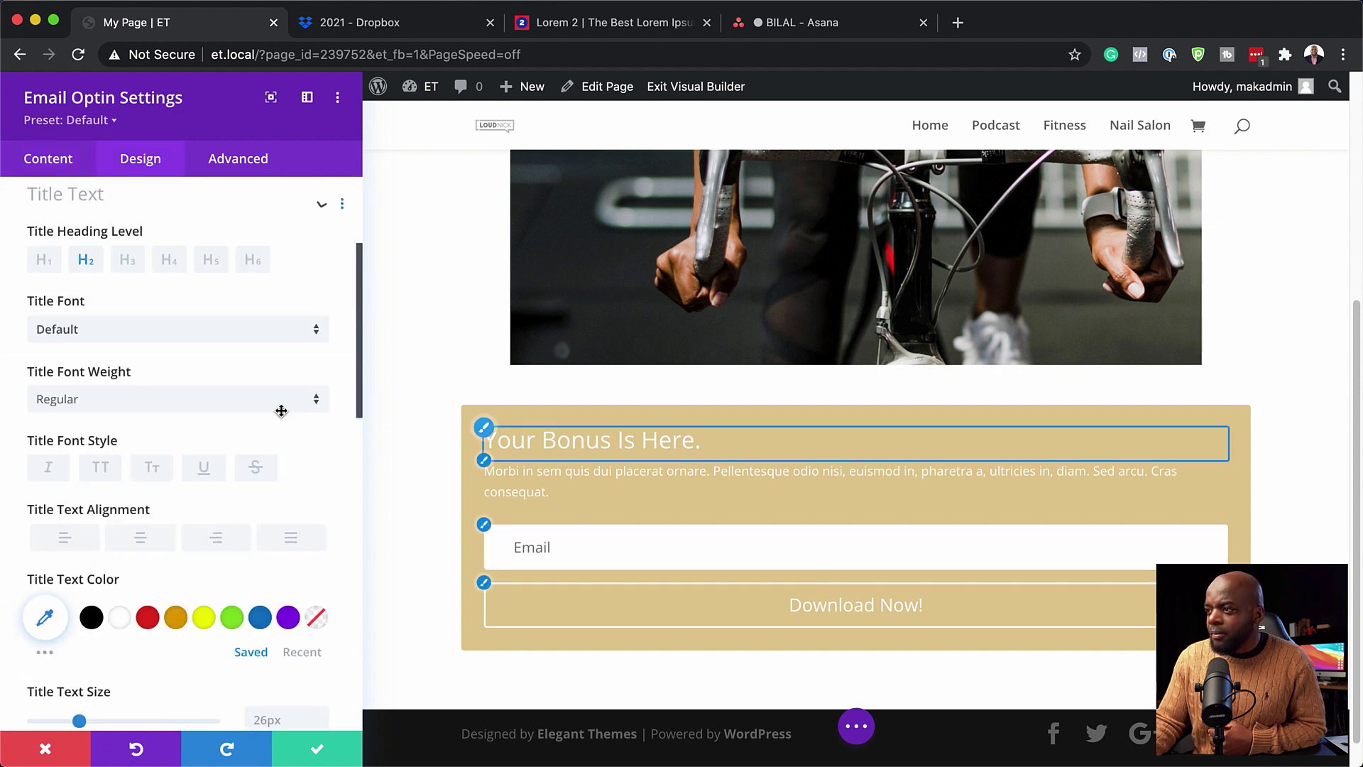
pyautogui.click(84, 341)
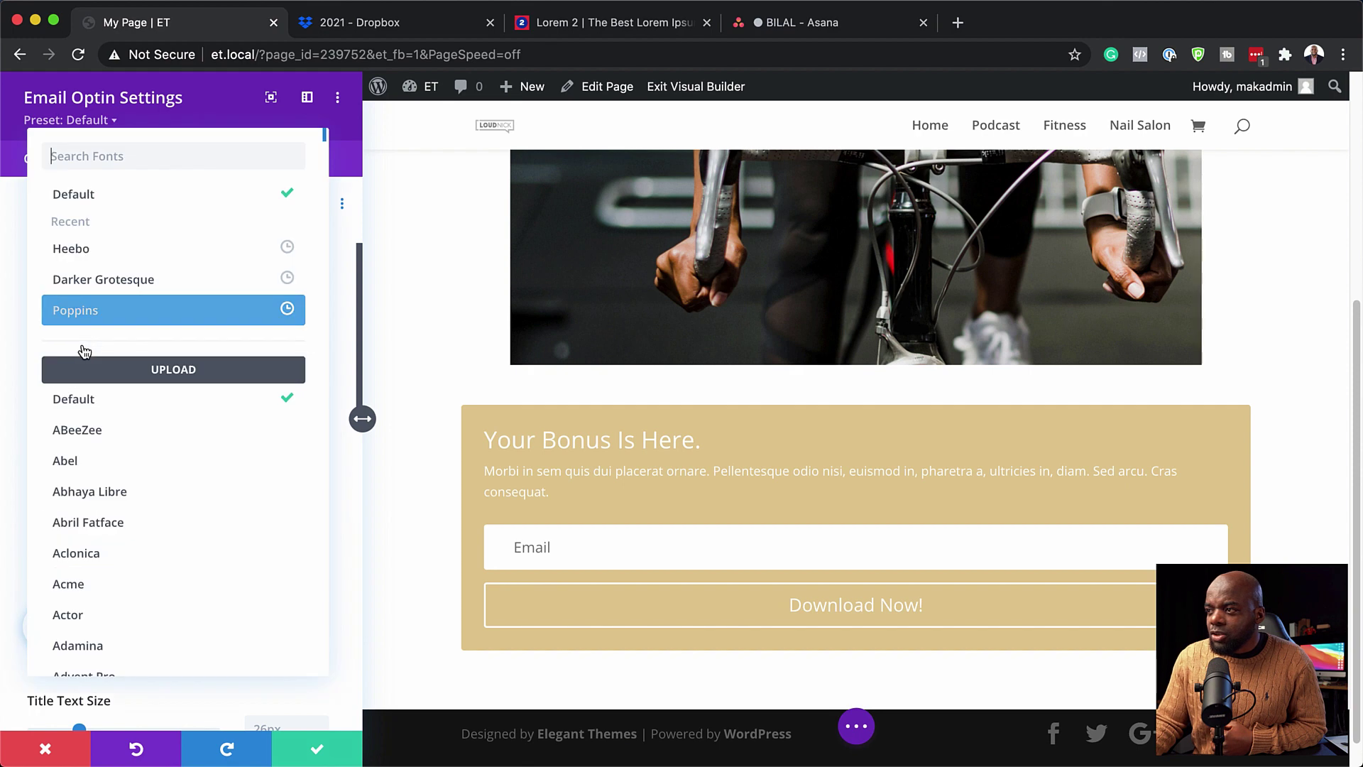
pyautogui.click(114, 311)
# Step: Set the opt-in body text font to Poppins and its color to dark gray #4c4c4c
pyautogui.click(484, 473)
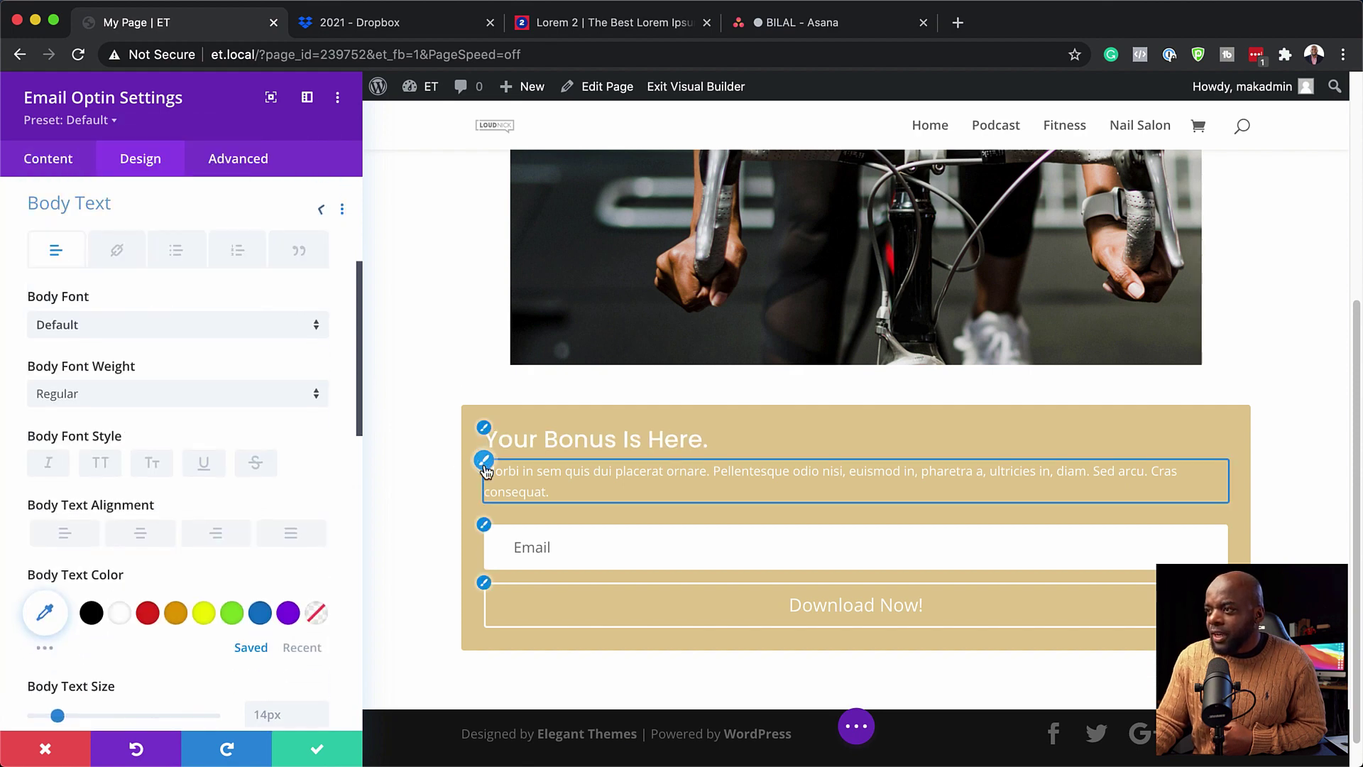
pyautogui.click(102, 328)
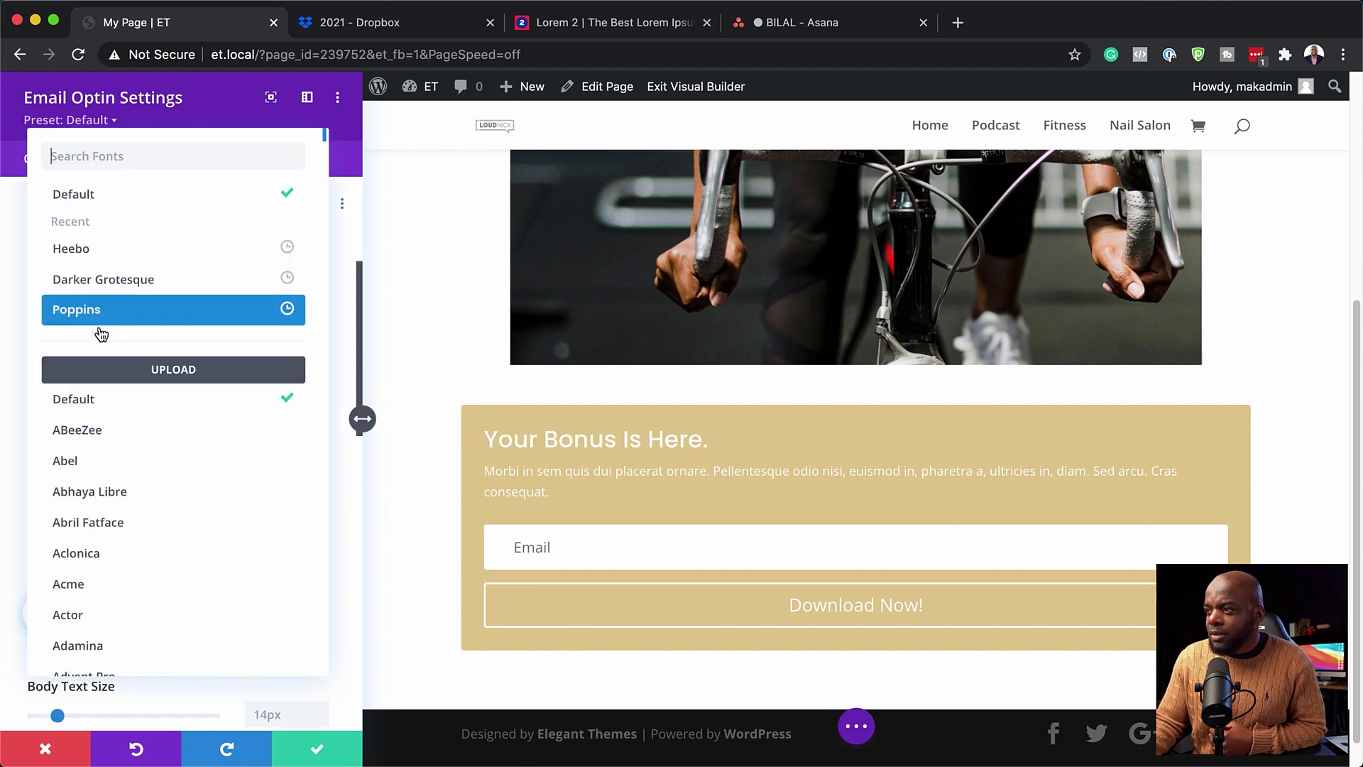
pyautogui.click(103, 309)
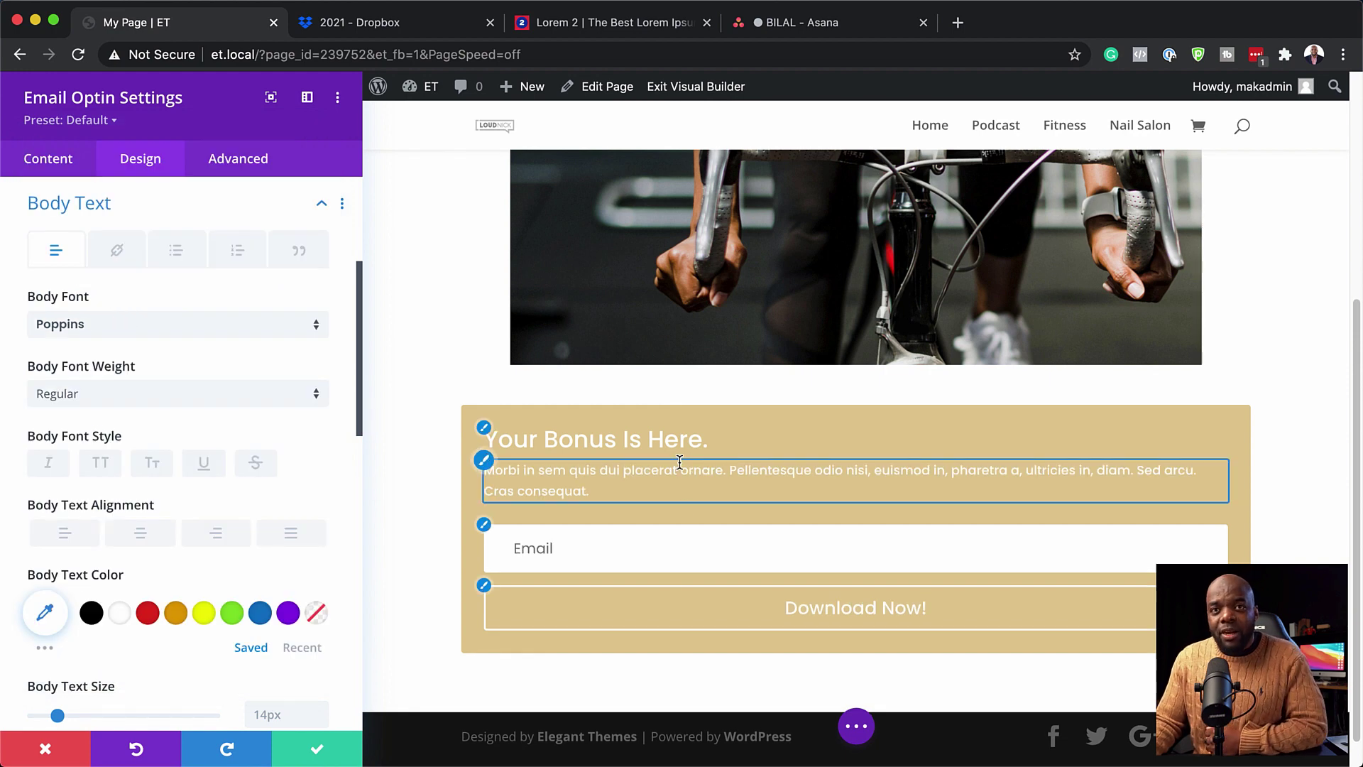
pyautogui.click(91, 614)
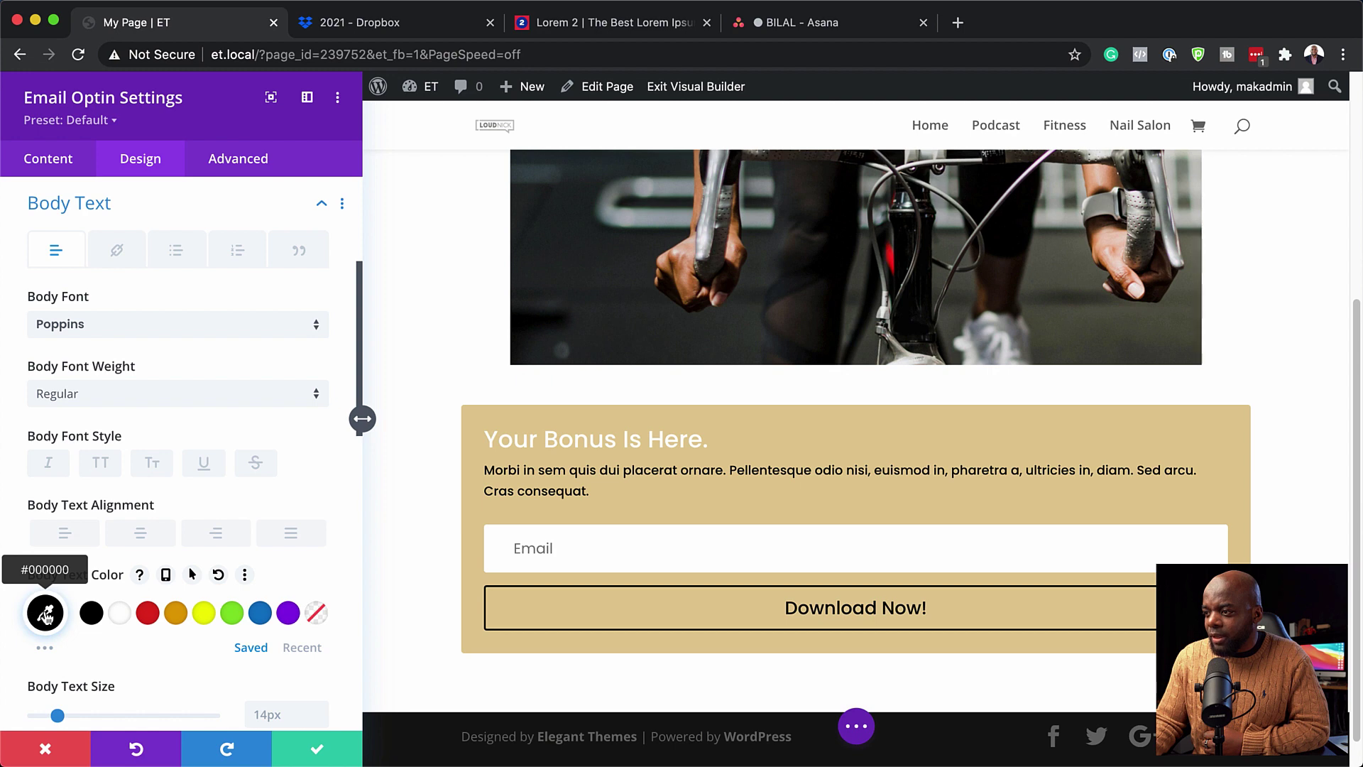
pyautogui.click(45, 614)
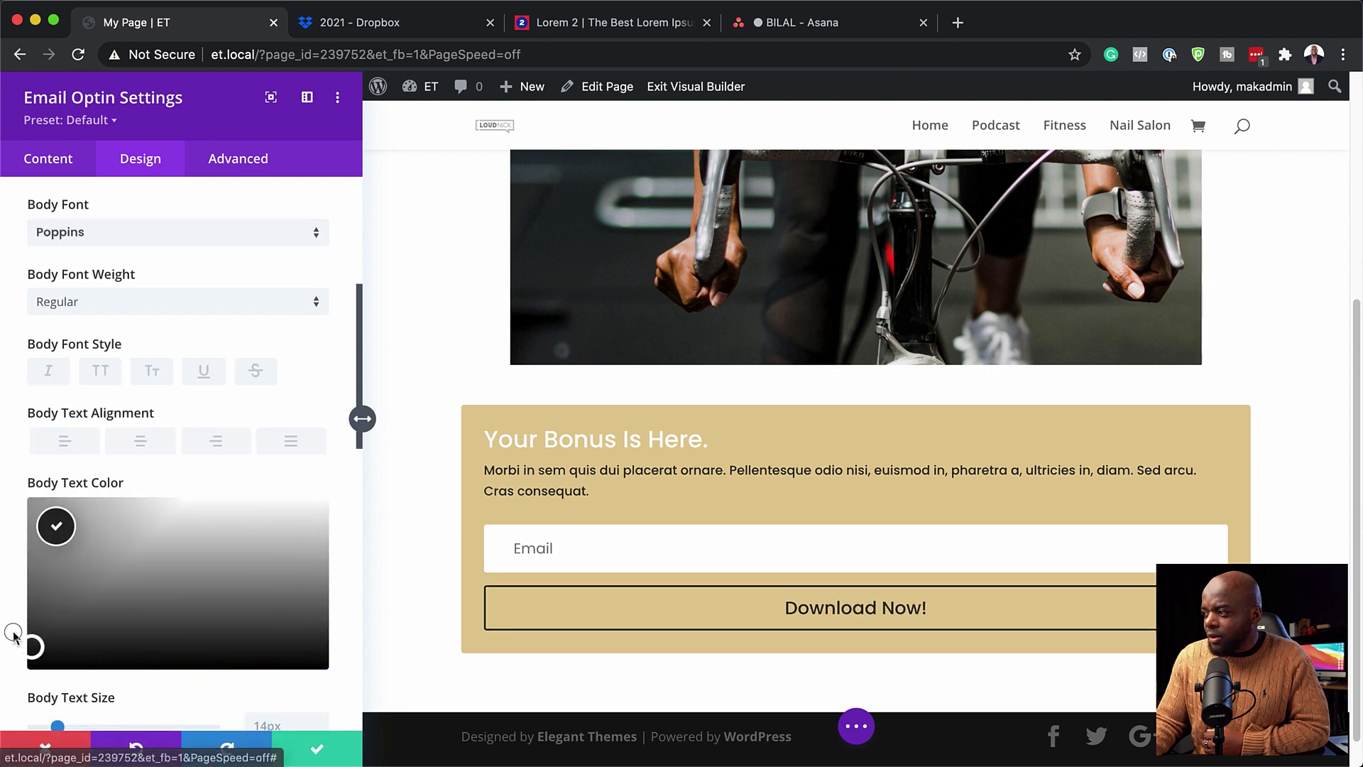
pyautogui.click(28, 622)
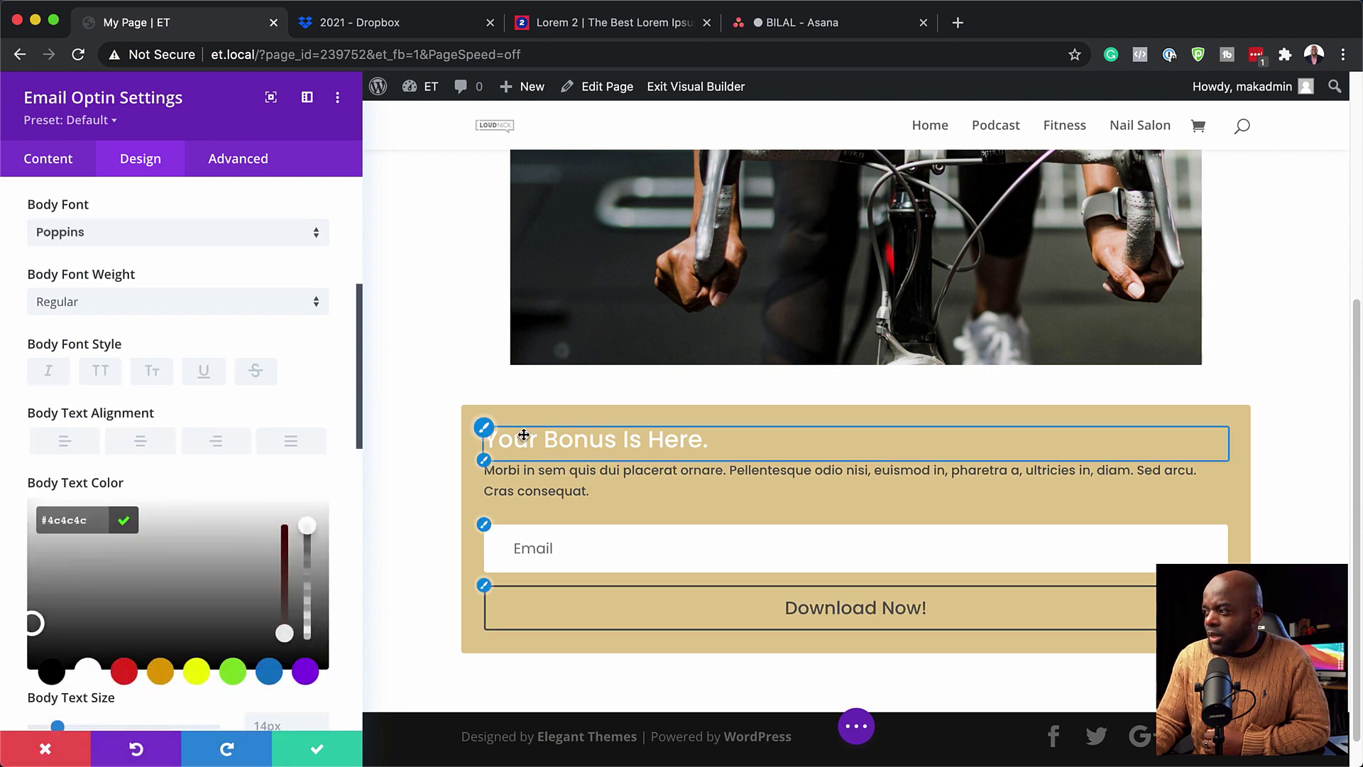
# Step: Change the title text color of the opt-in form to a dark gray, starting from black
pyautogui.click(524, 434)
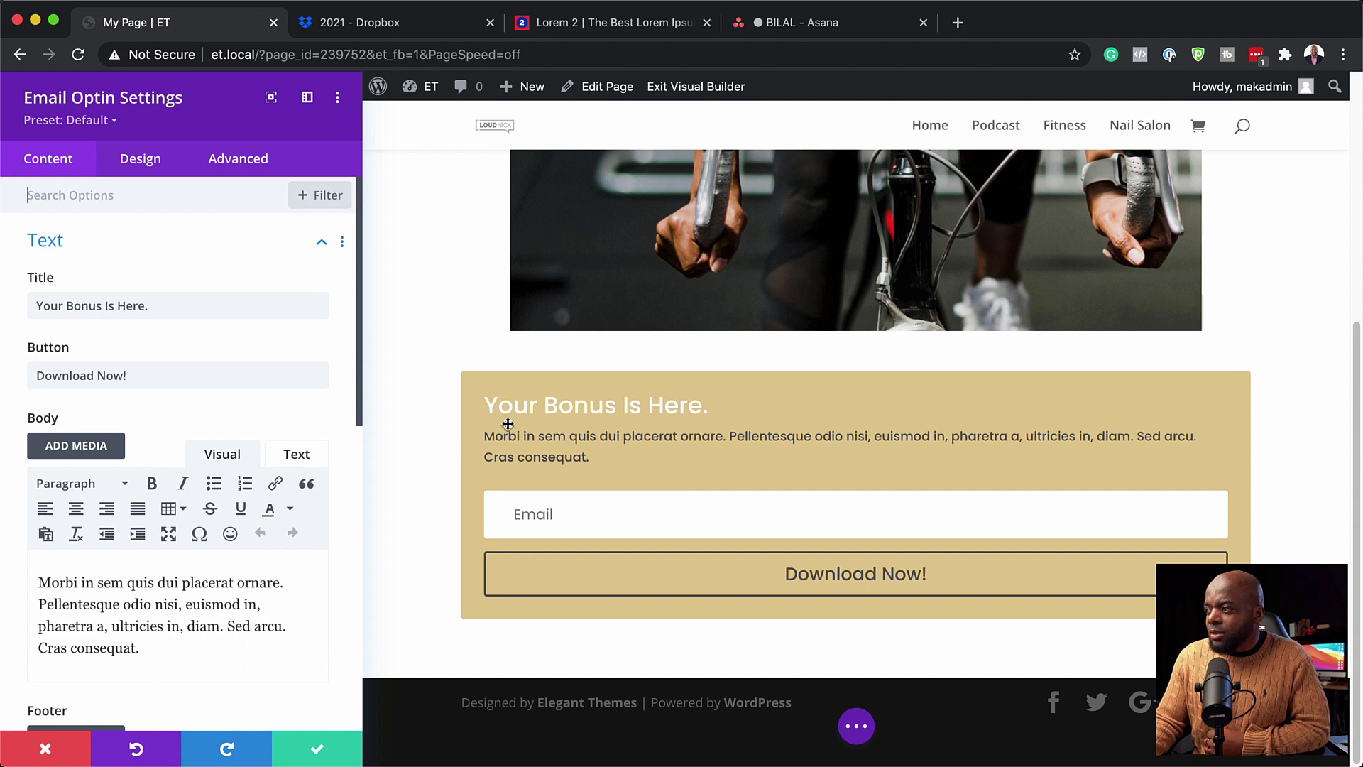
pyautogui.click(146, 165)
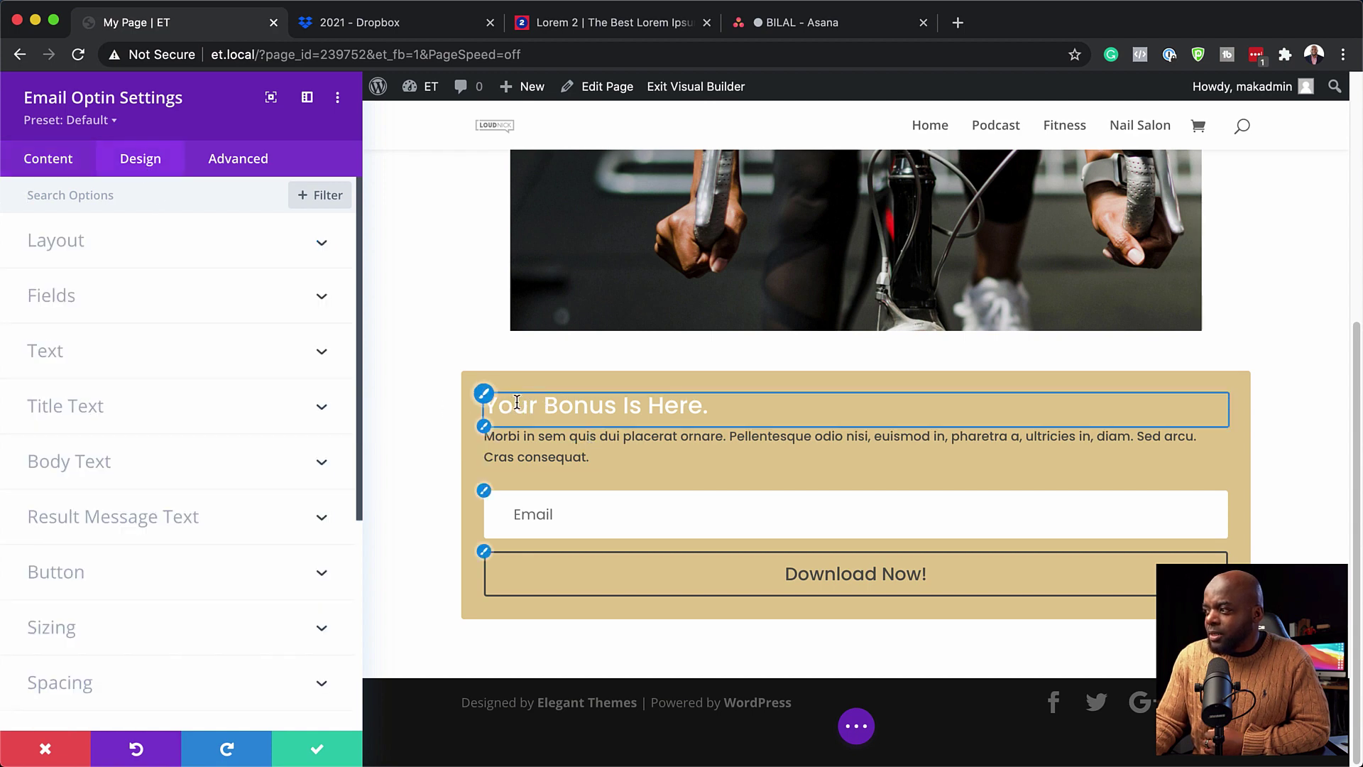
pyautogui.click(478, 390)
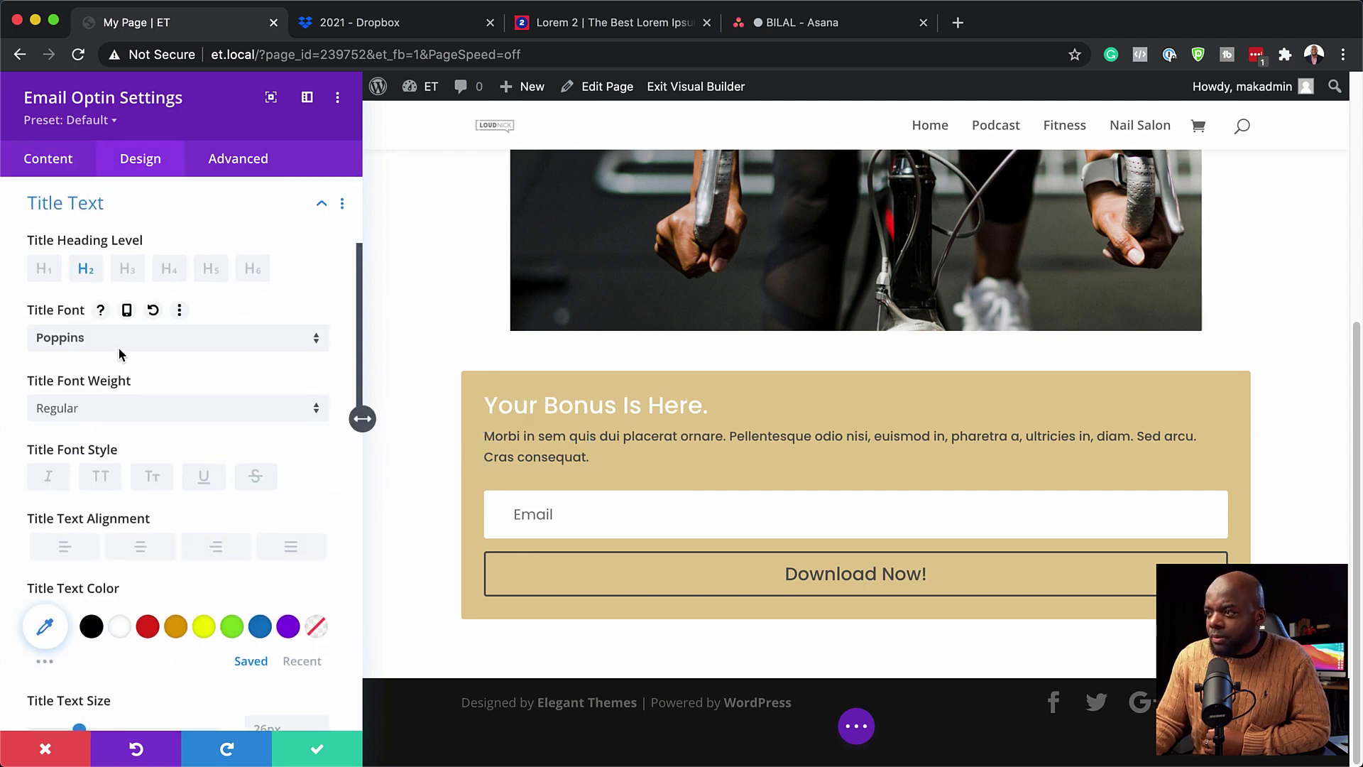
pyautogui.click(90, 627)
pyautogui.click(45, 626)
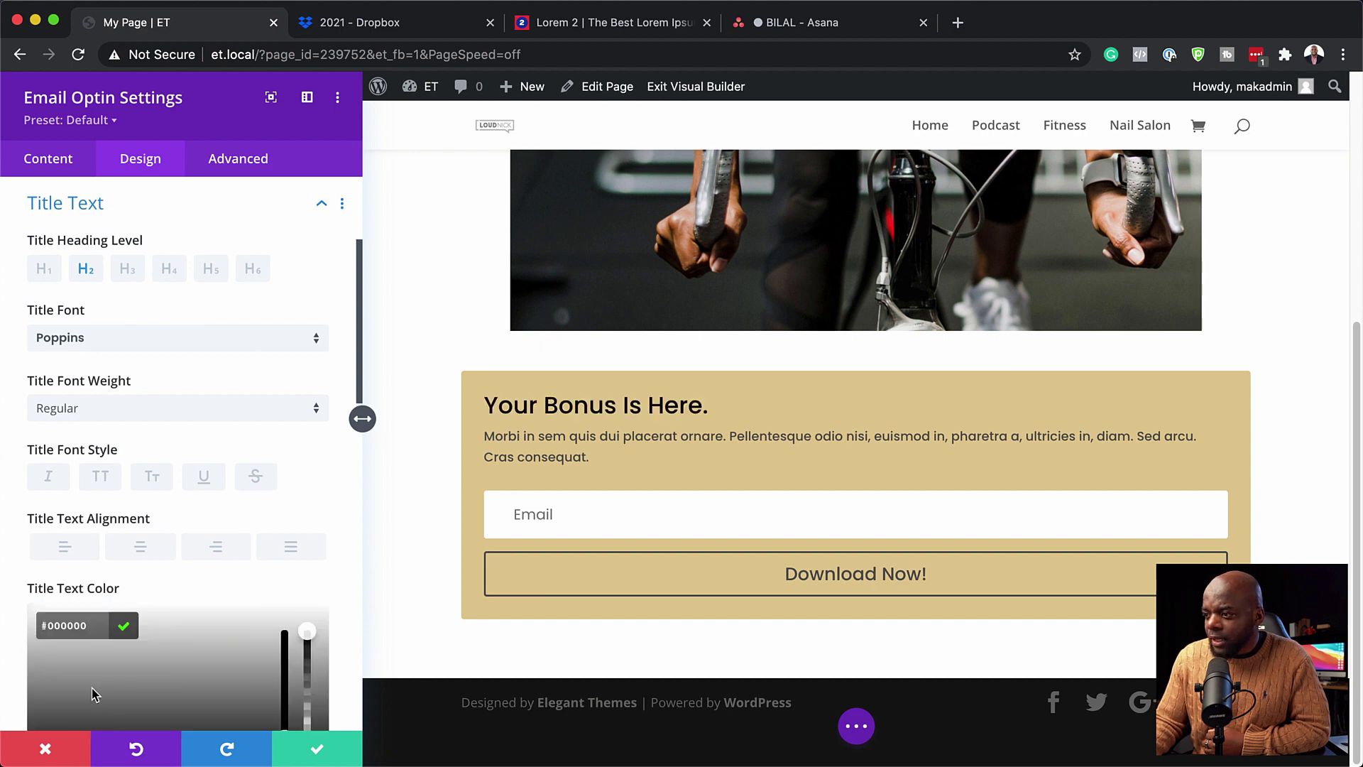
pyautogui.moveTo(60, 675); pyautogui.dragTo(33, 697)
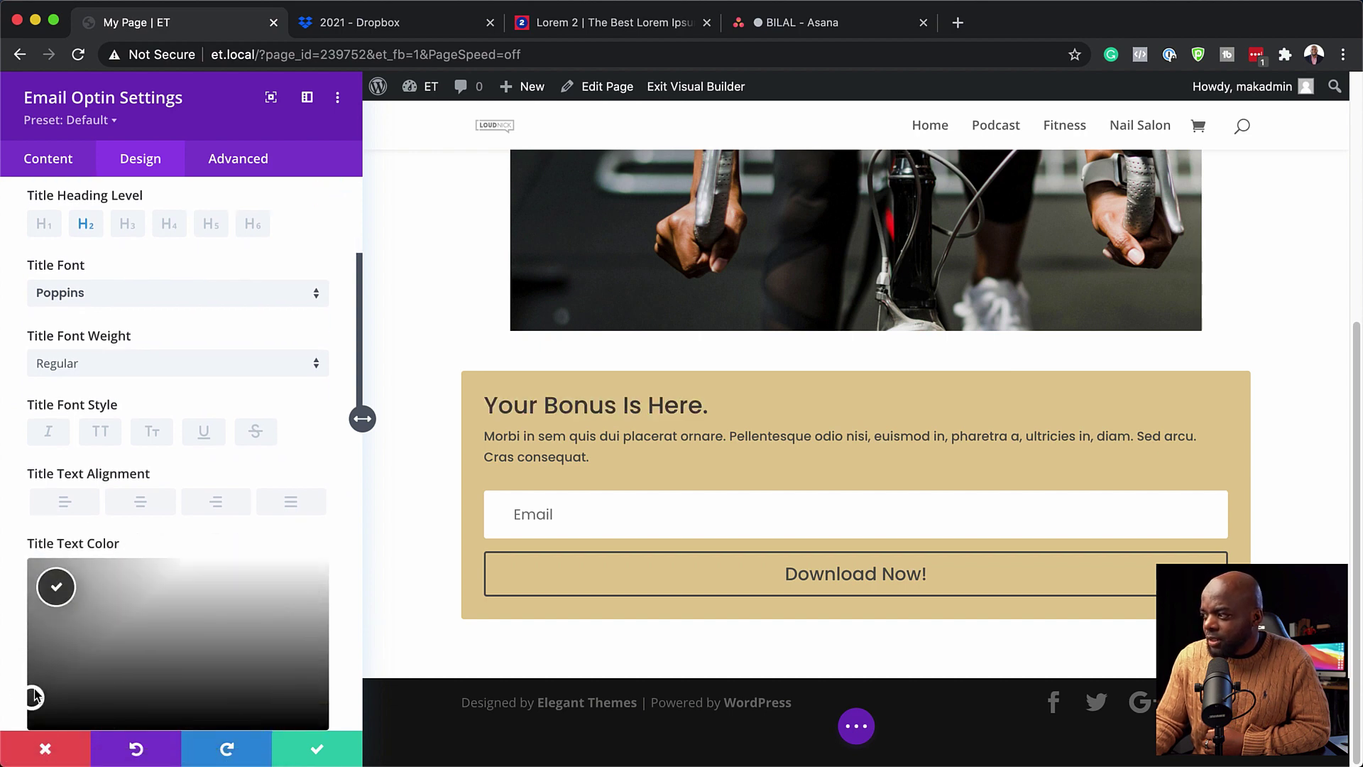
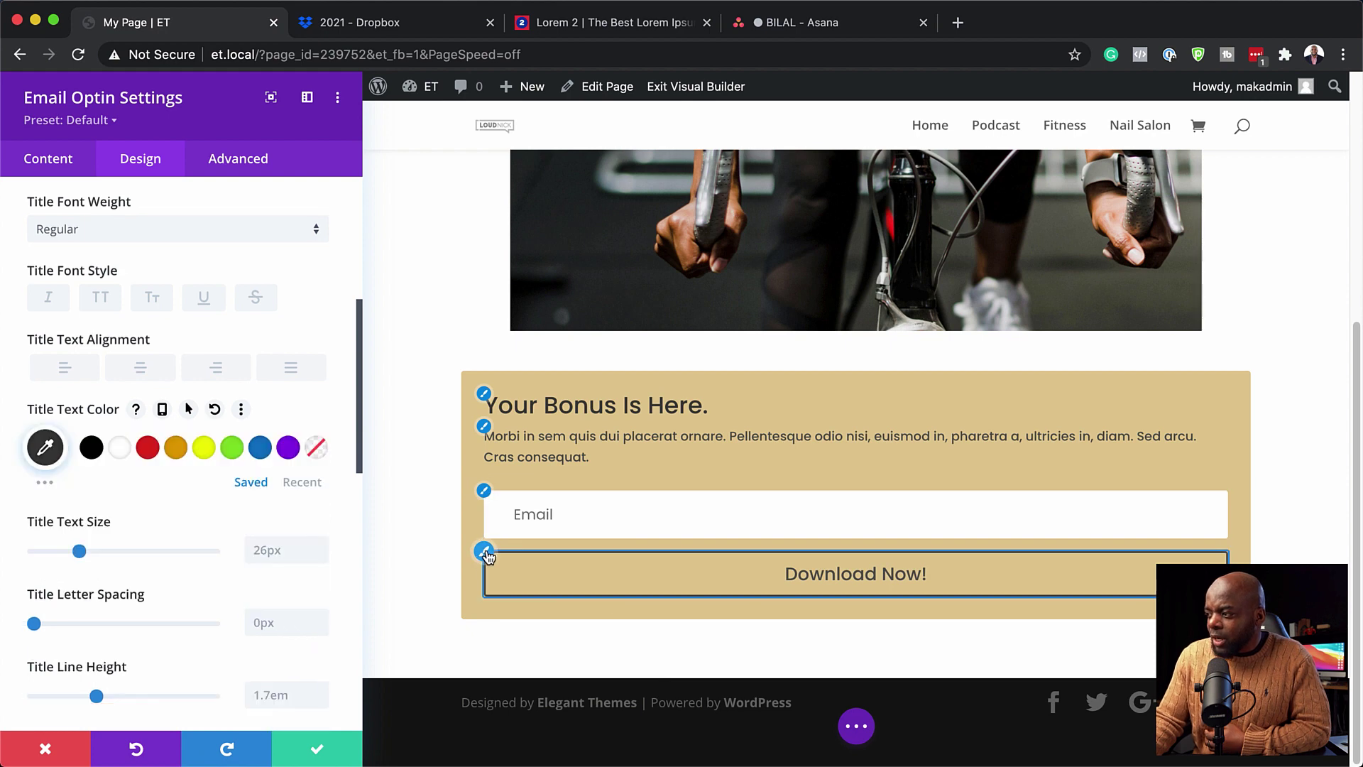
# Step: Enable custom styles for the opt-in form's button and set its text color to white
pyautogui.click(75, 289)
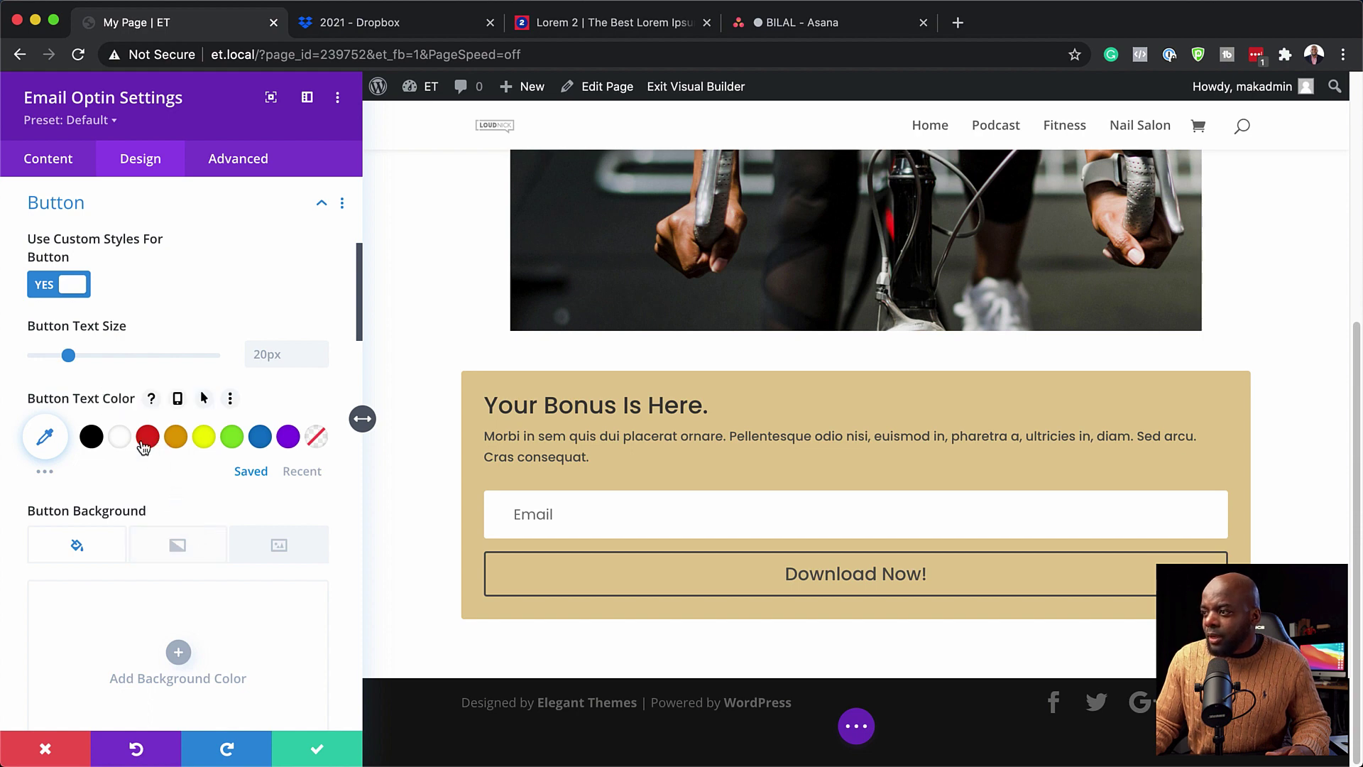
pyautogui.click(120, 436)
pyautogui.scroll(-3, 267, 599)
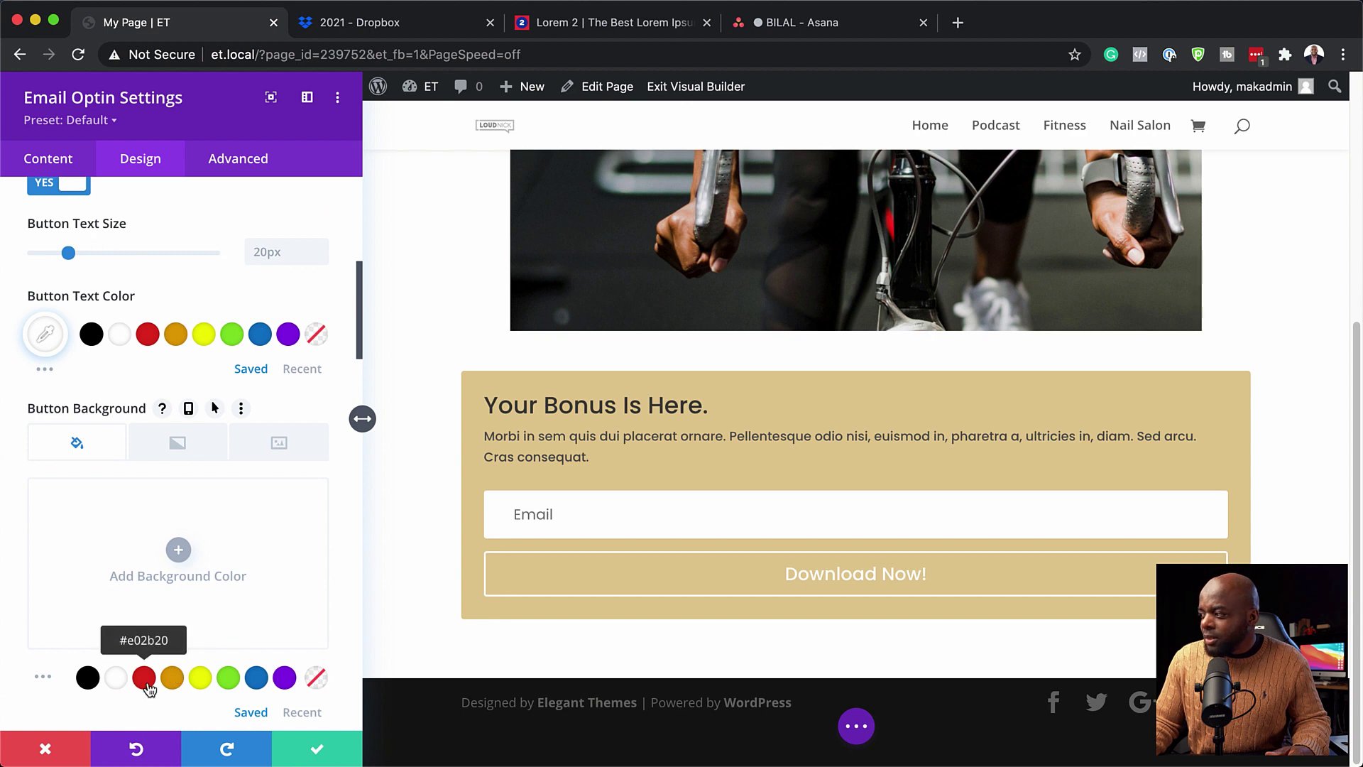
# Step: Set the opt-in button's background color to red #e02b20 and its border color to the same red
pyautogui.click(150, 679)
pyautogui.scroll(-2, 162, 671)
pyautogui.scroll(-5, 163, 668)
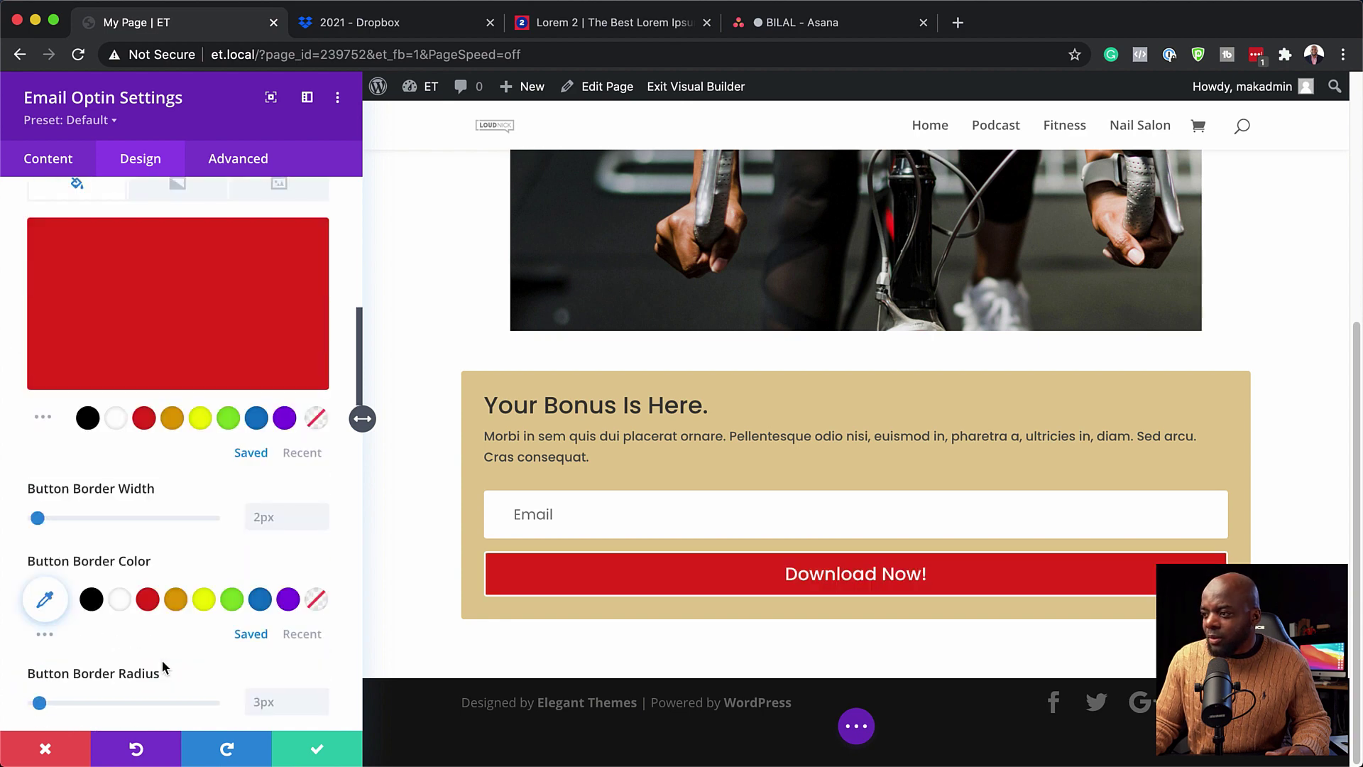
pyautogui.click(147, 605)
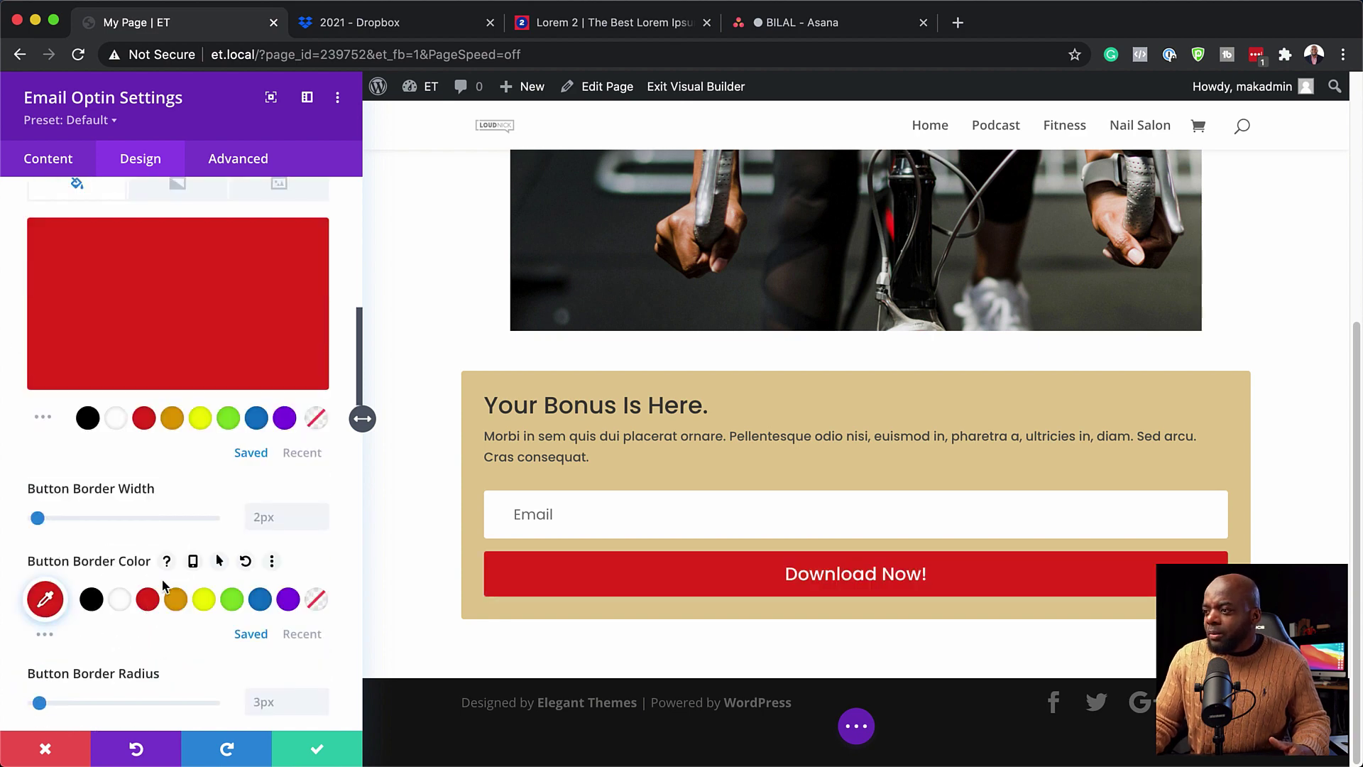
# Step: Center-align both the title text and the body text of the opt-in form
pyautogui.scroll(15, 203, 530)
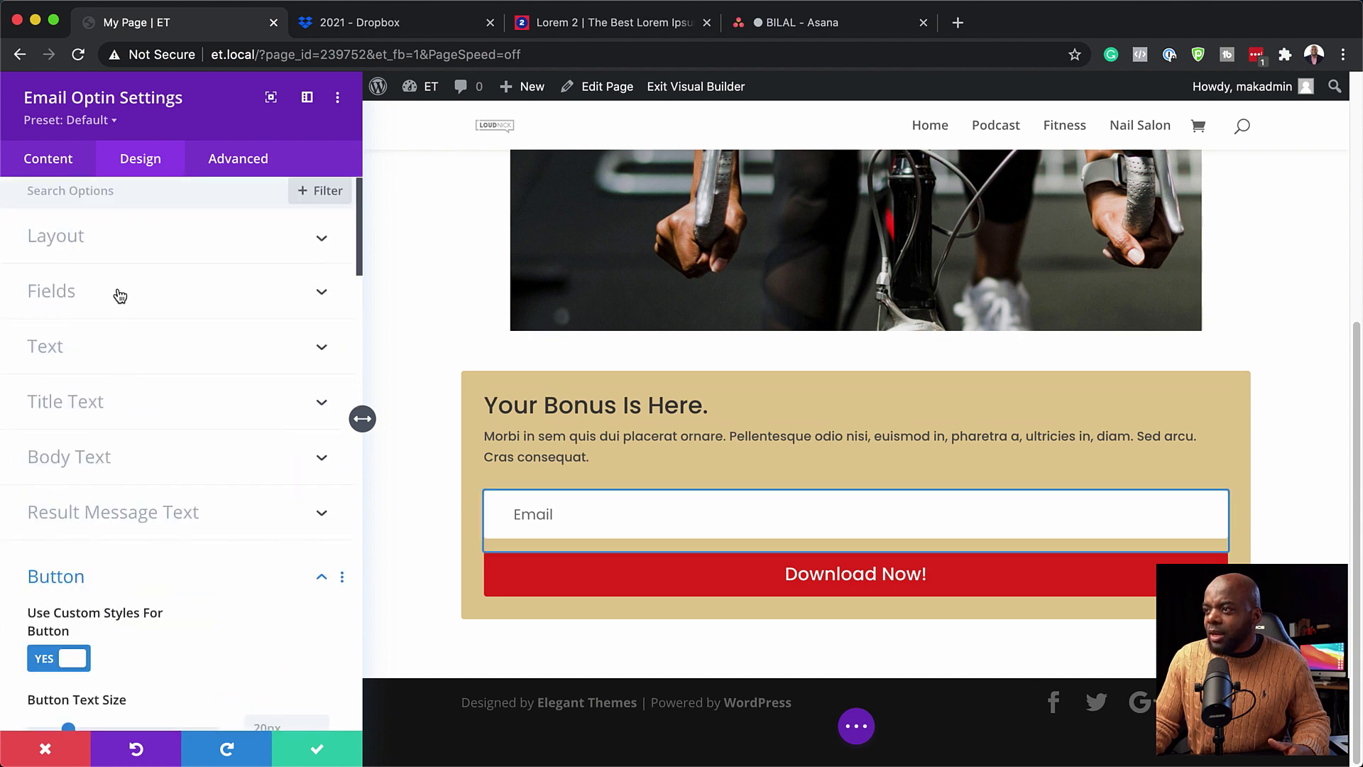
pyautogui.click(144, 406)
pyautogui.click(142, 547)
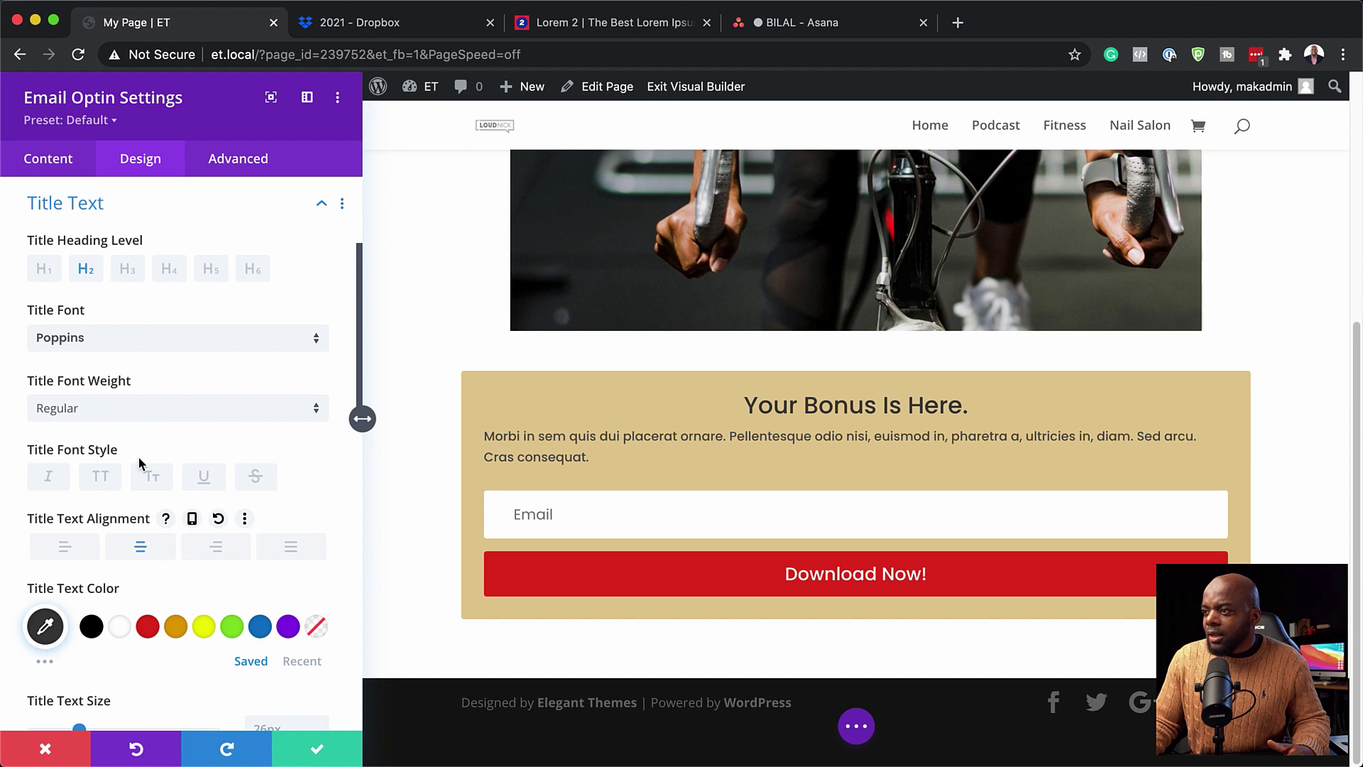
pyautogui.scroll(-1, 140, 463)
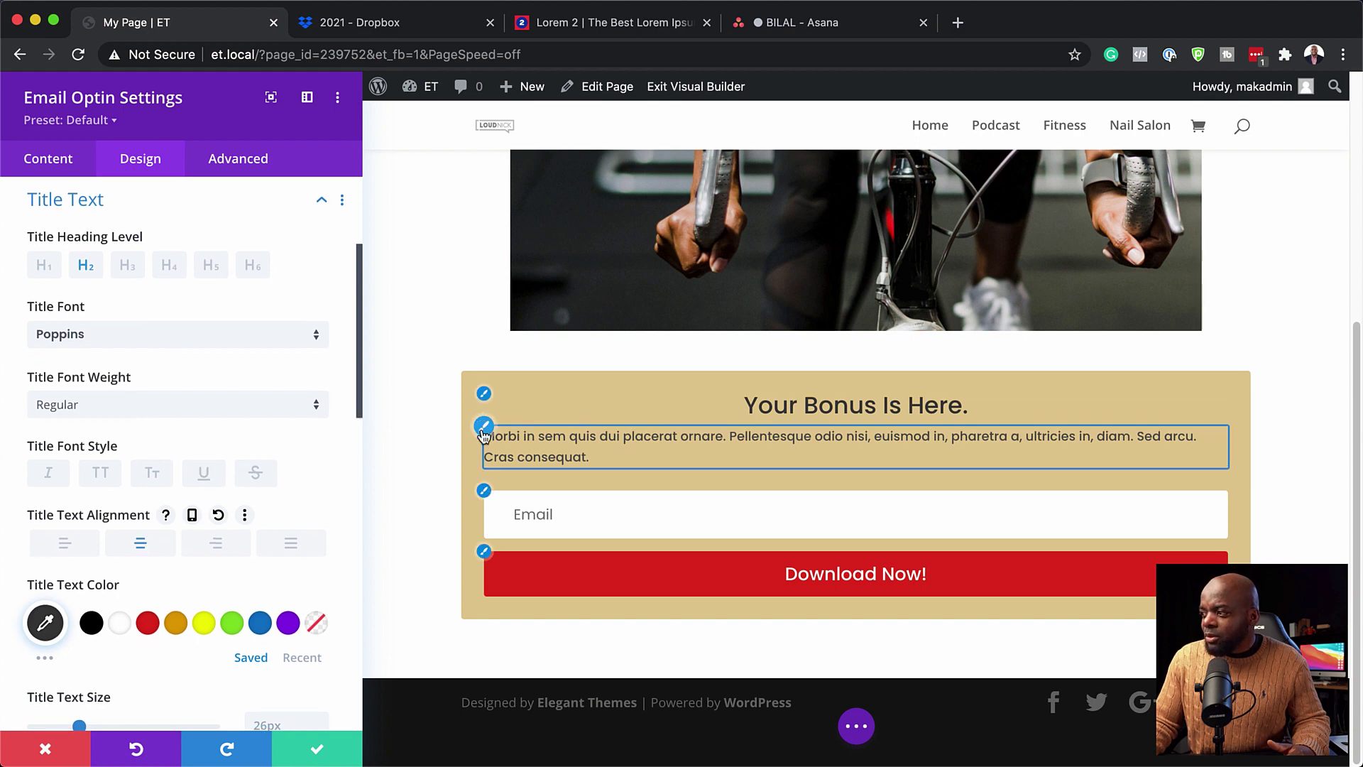
pyautogui.click(483, 429)
pyautogui.click(142, 537)
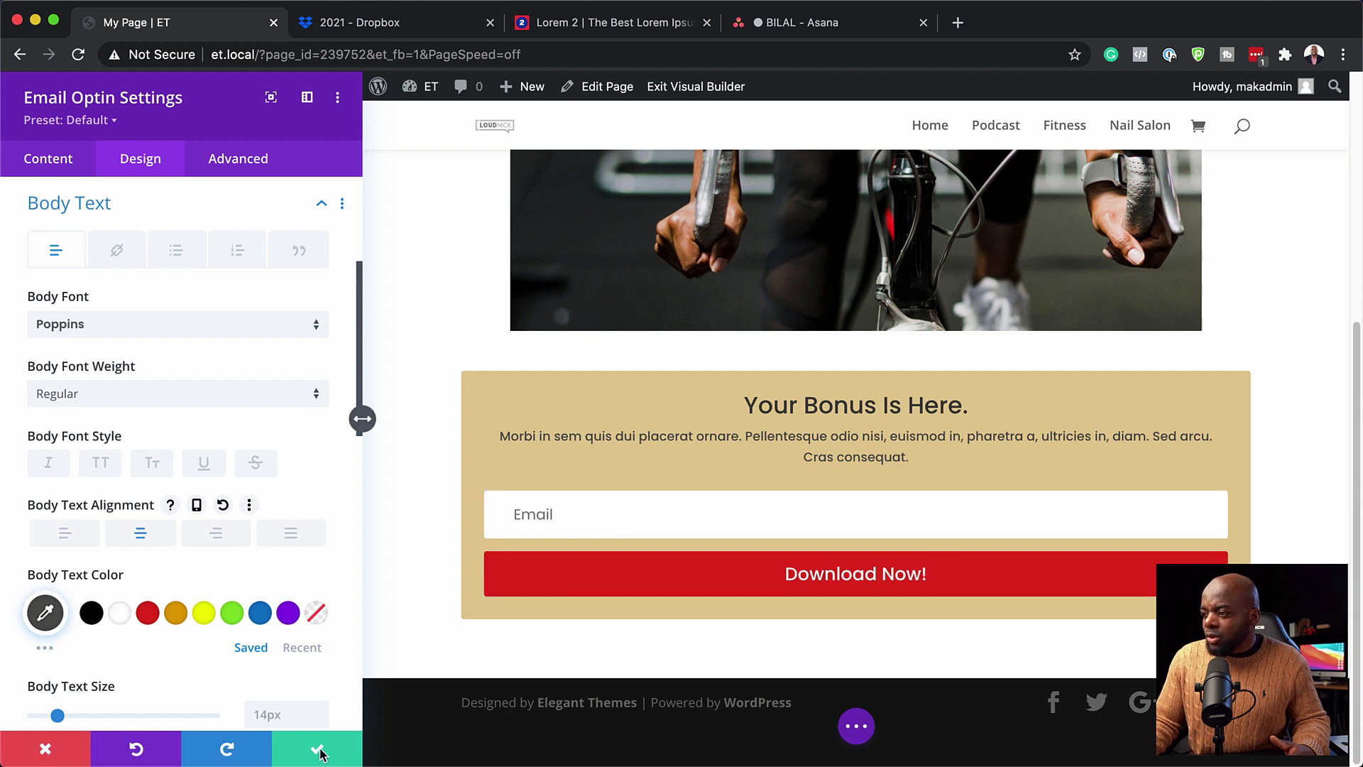
# Step: Change the opt-in form's email service provider to ConvertKit
pyautogui.click(49, 158)
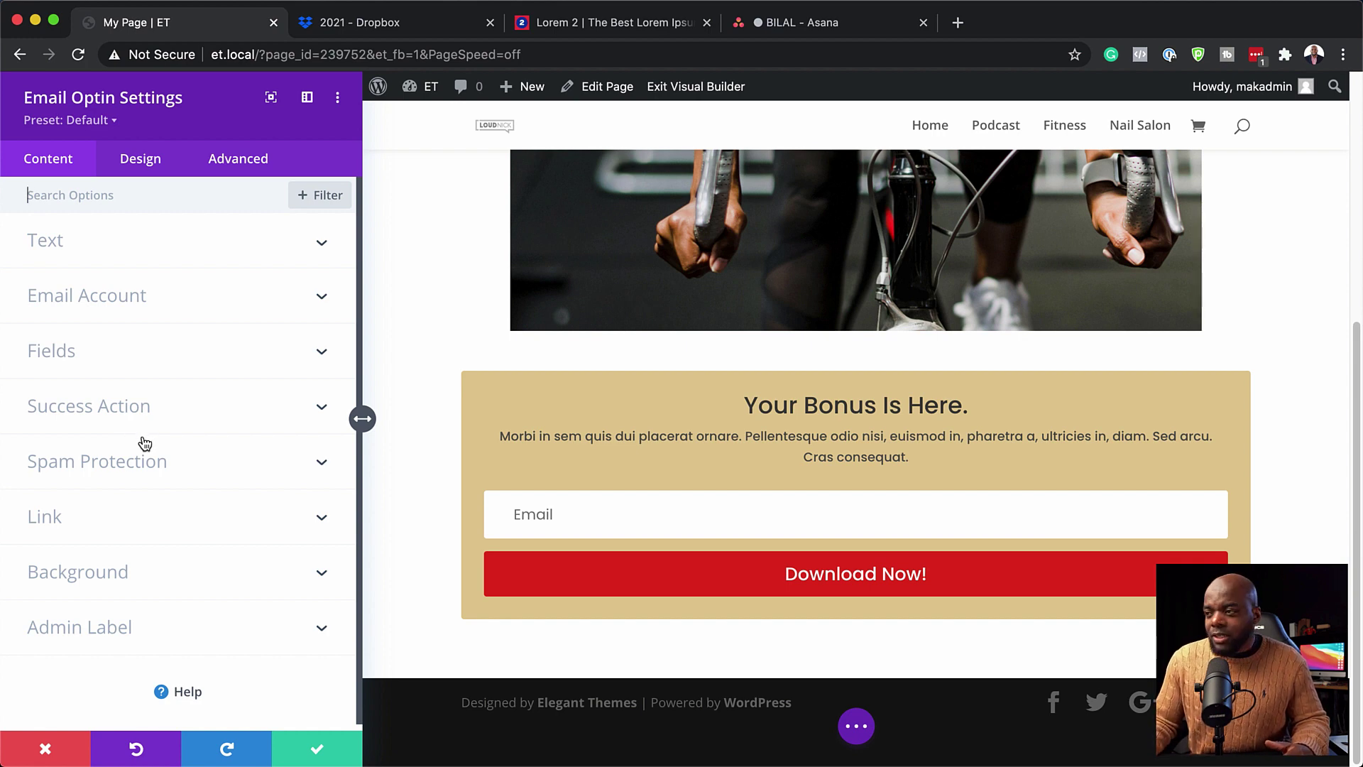
pyautogui.click(107, 306)
pyautogui.click(122, 270)
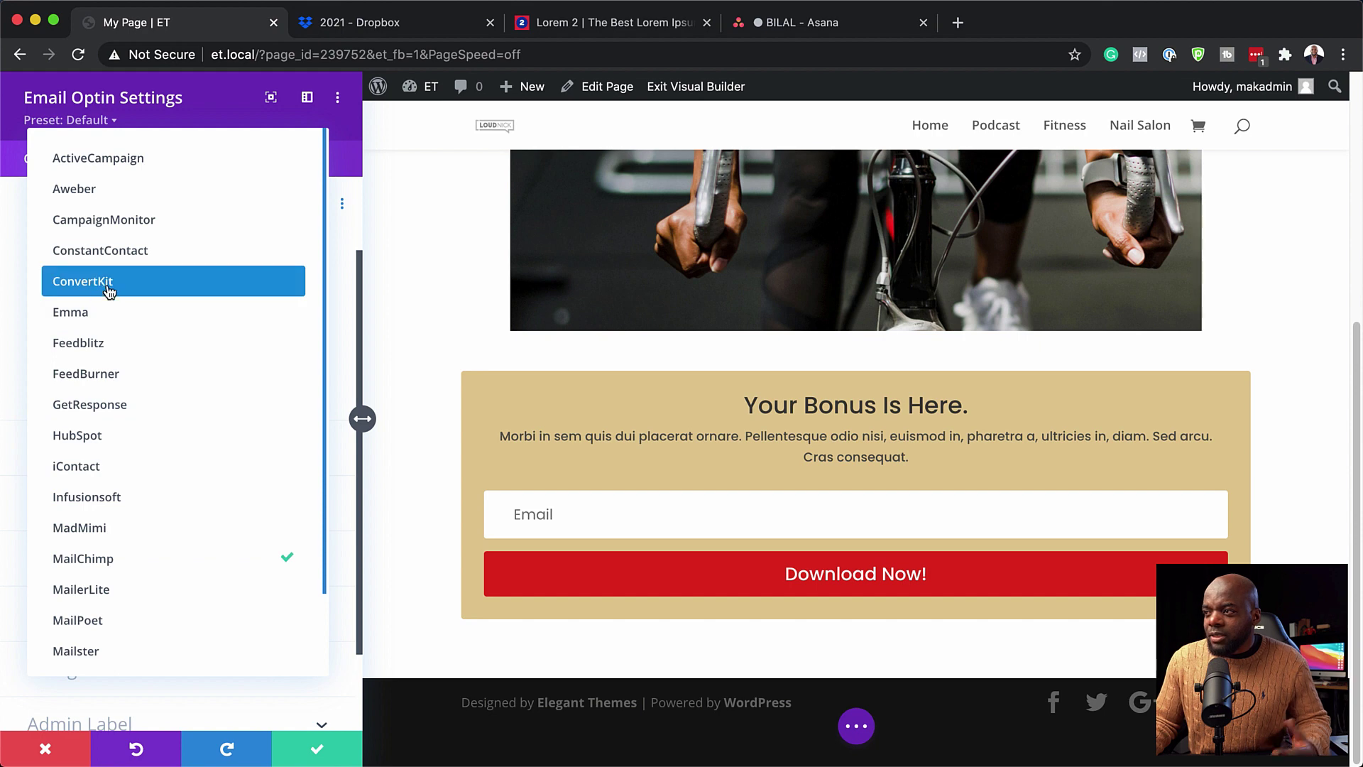
pyautogui.click(104, 291)
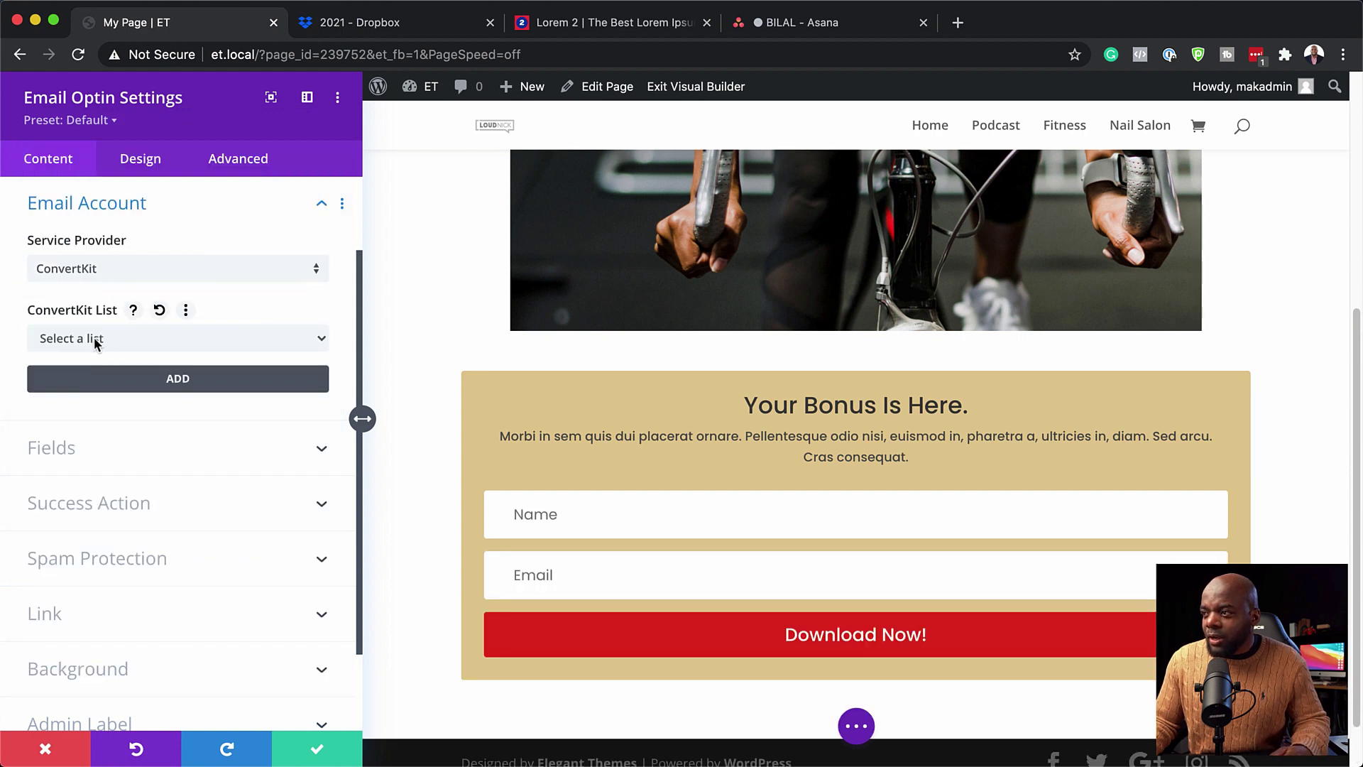
pyautogui.click(180, 382)
pyautogui.click(69, 327)
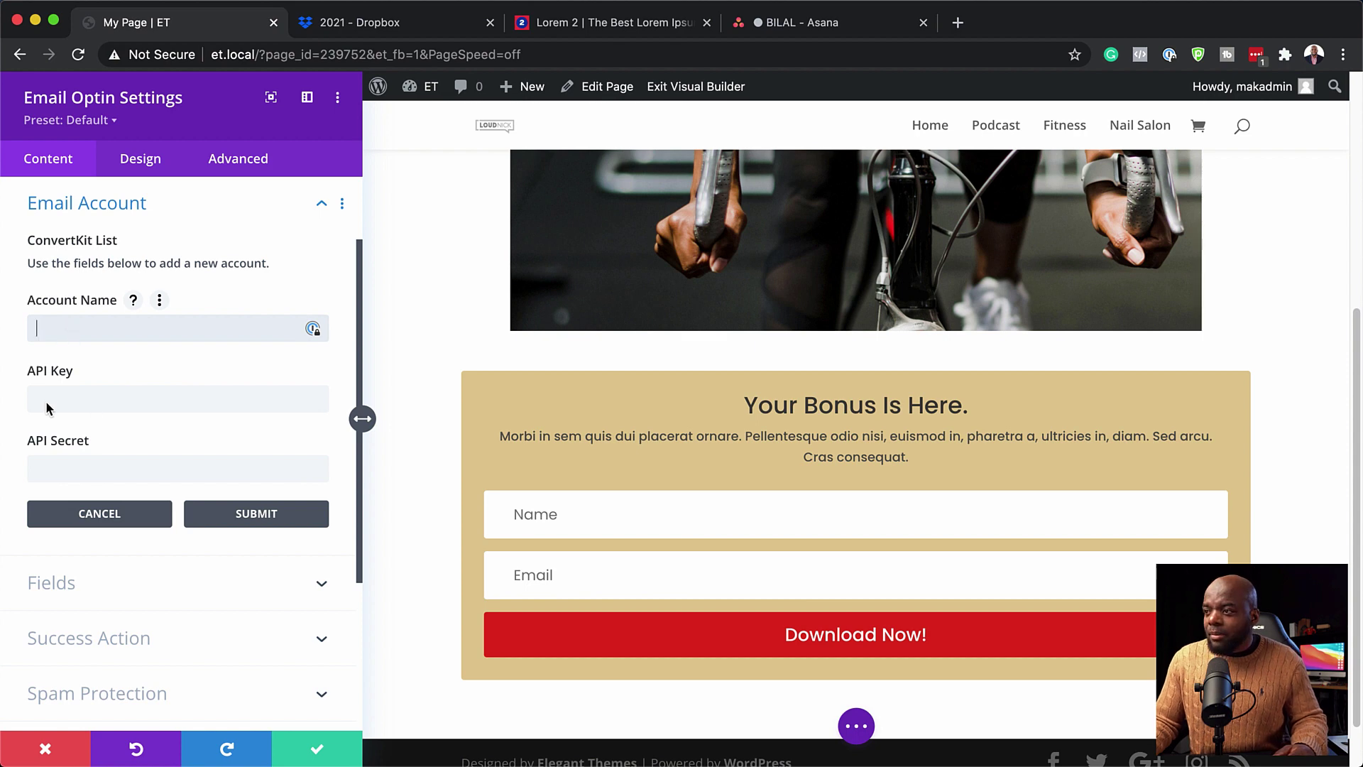
pyautogui.click(229, 520)
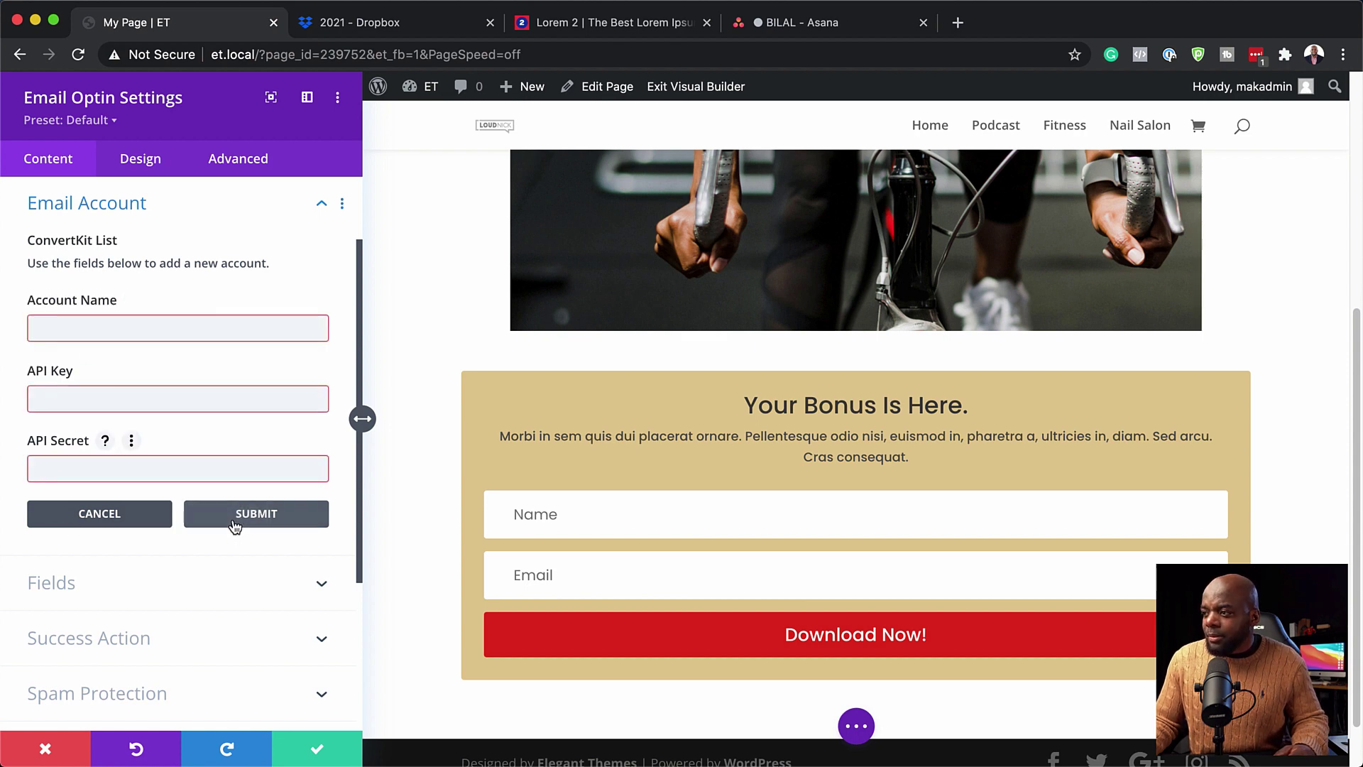
pyautogui.click(122, 520)
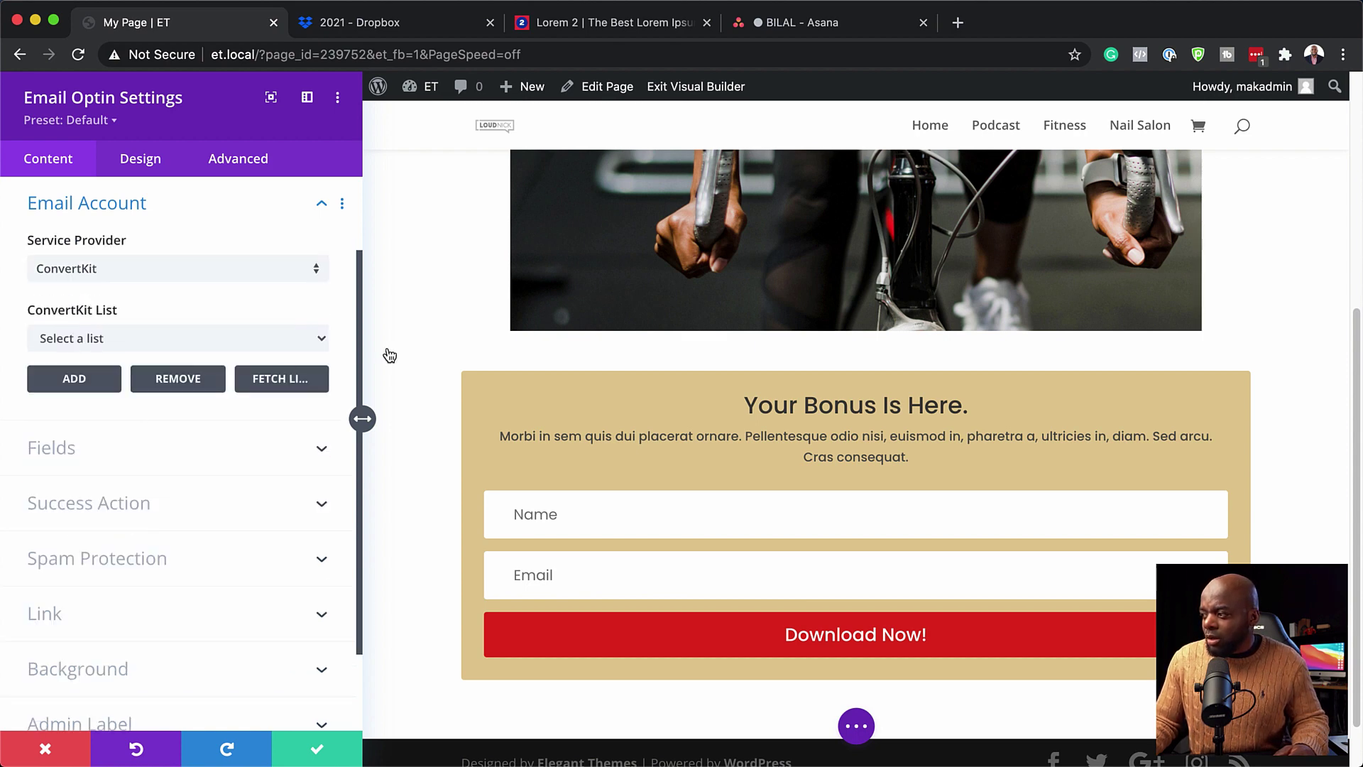
# Step: Save the Email Optin module's settings
pyautogui.scroll(-2, 198, 615)
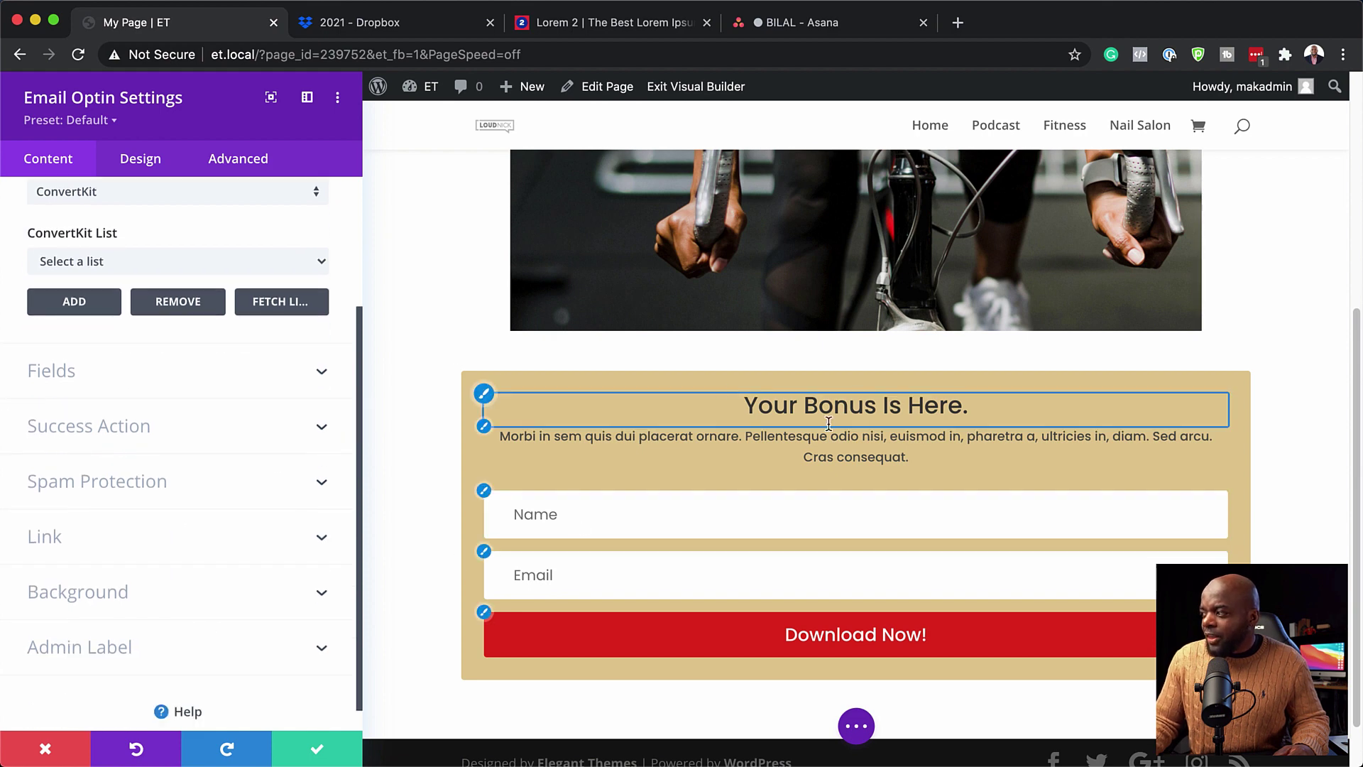
pyautogui.scroll(-1, 192, 582)
pyautogui.click(317, 752)
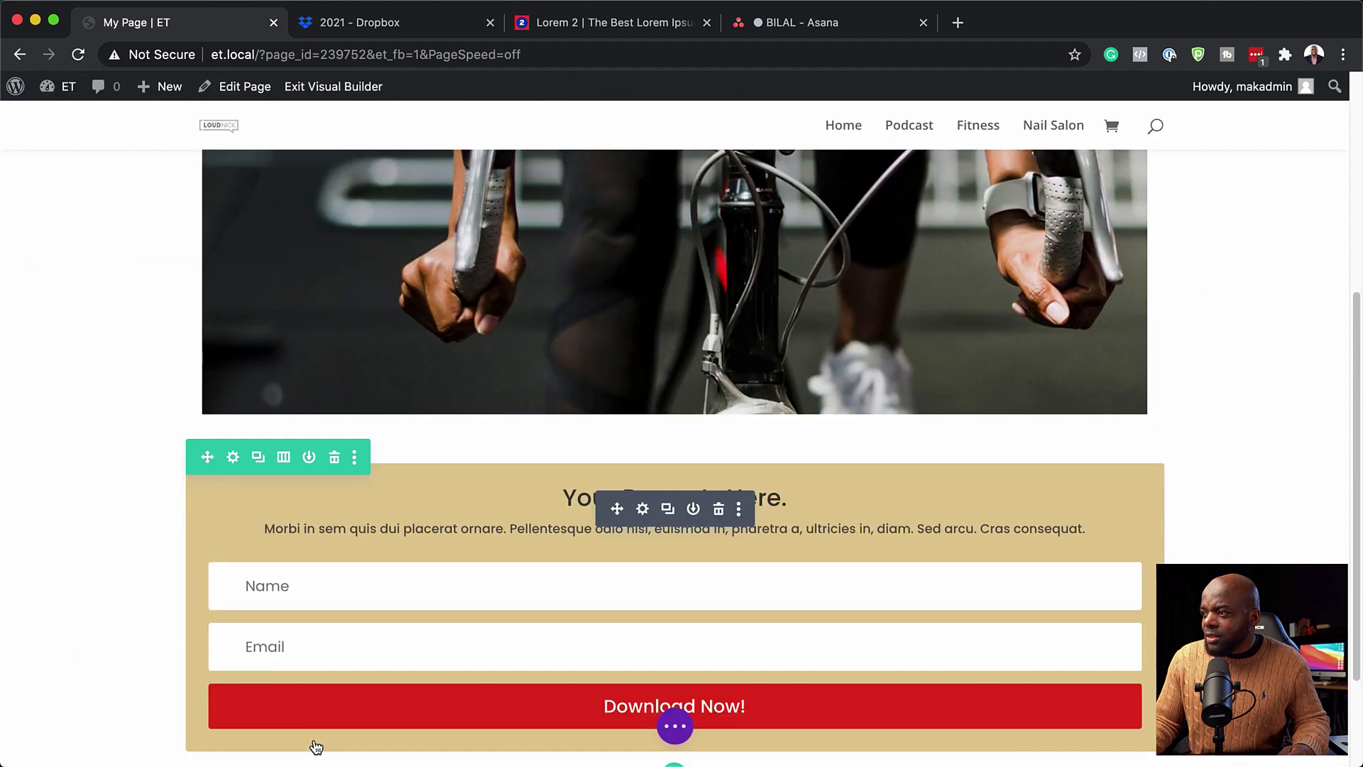
# Step: Narrow the row that holds the opt-in form to a width of 60%
pyautogui.moveTo(228, 455)
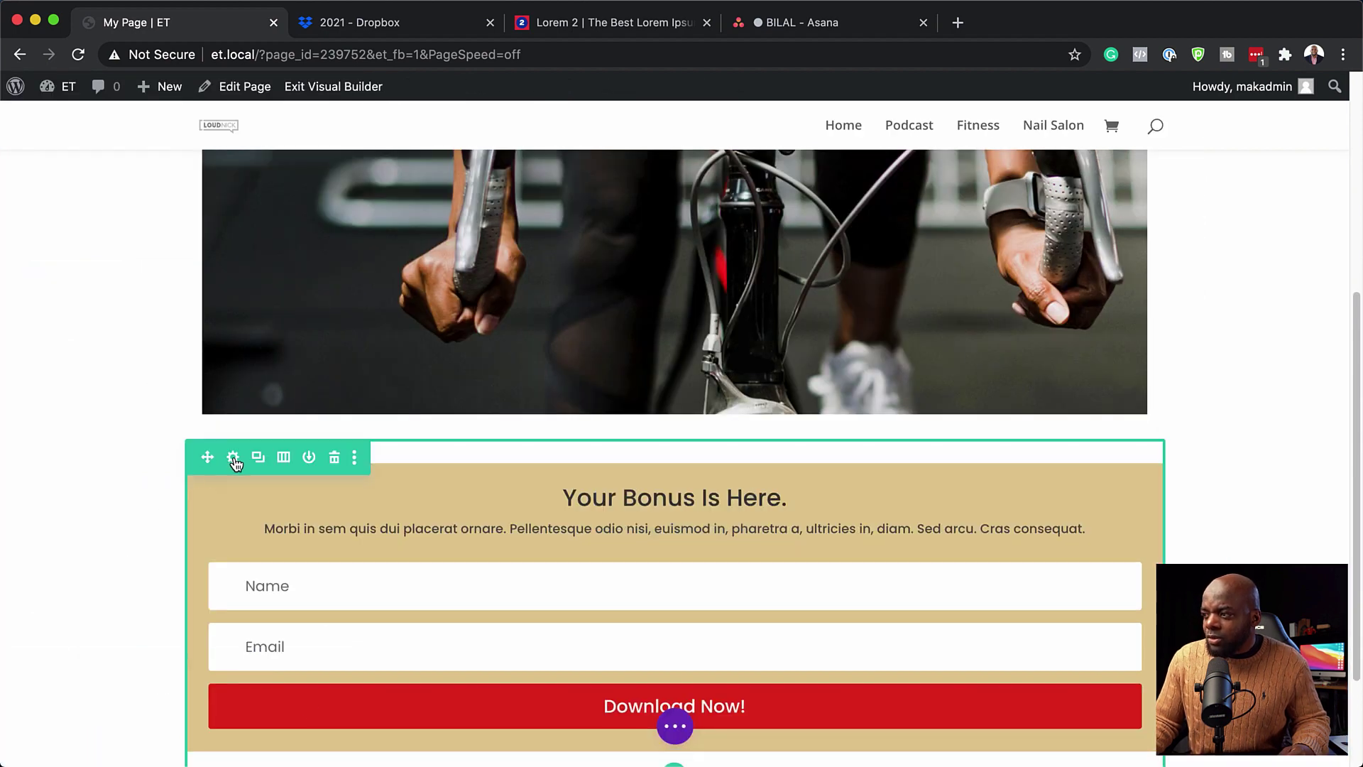
pyautogui.click(234, 460)
pyautogui.click(146, 160)
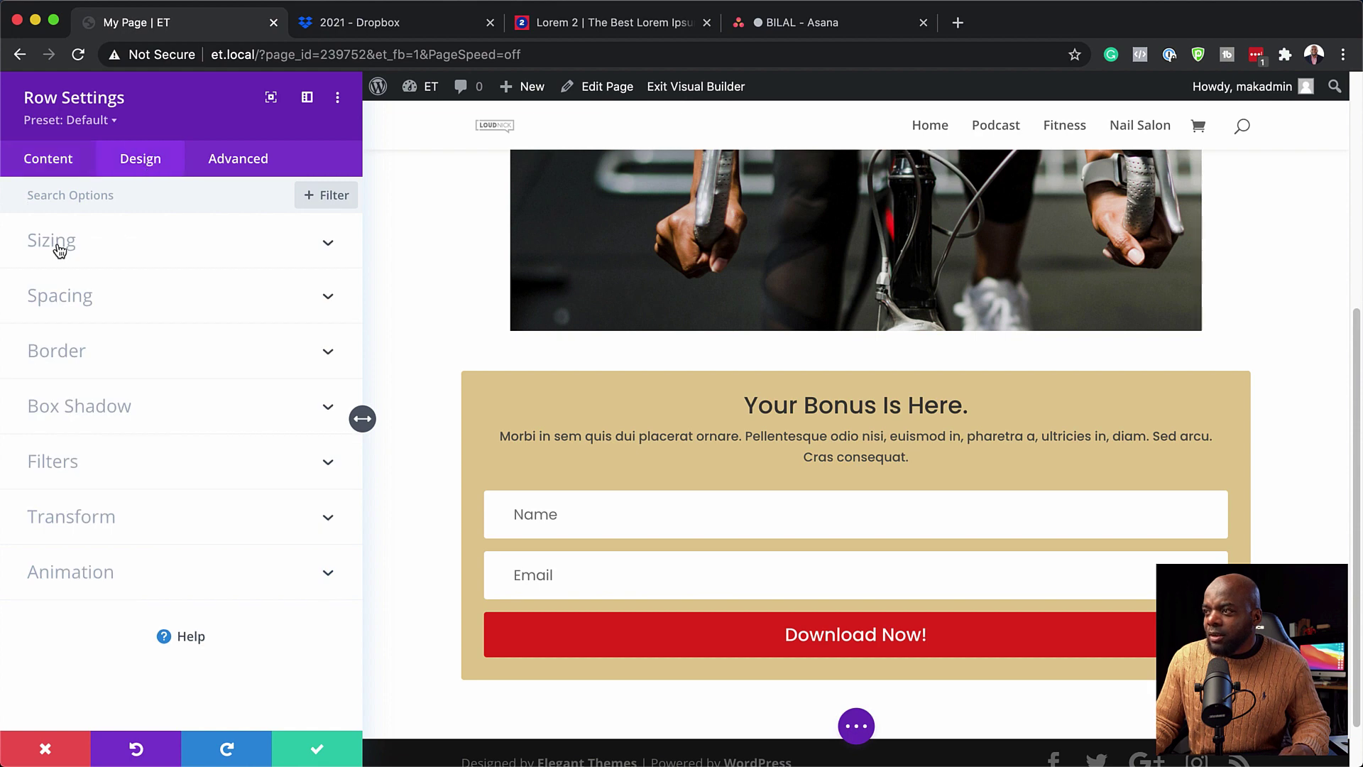
pyautogui.click(59, 248)
pyautogui.moveTo(176, 446); pyautogui.dragTo(141, 448)
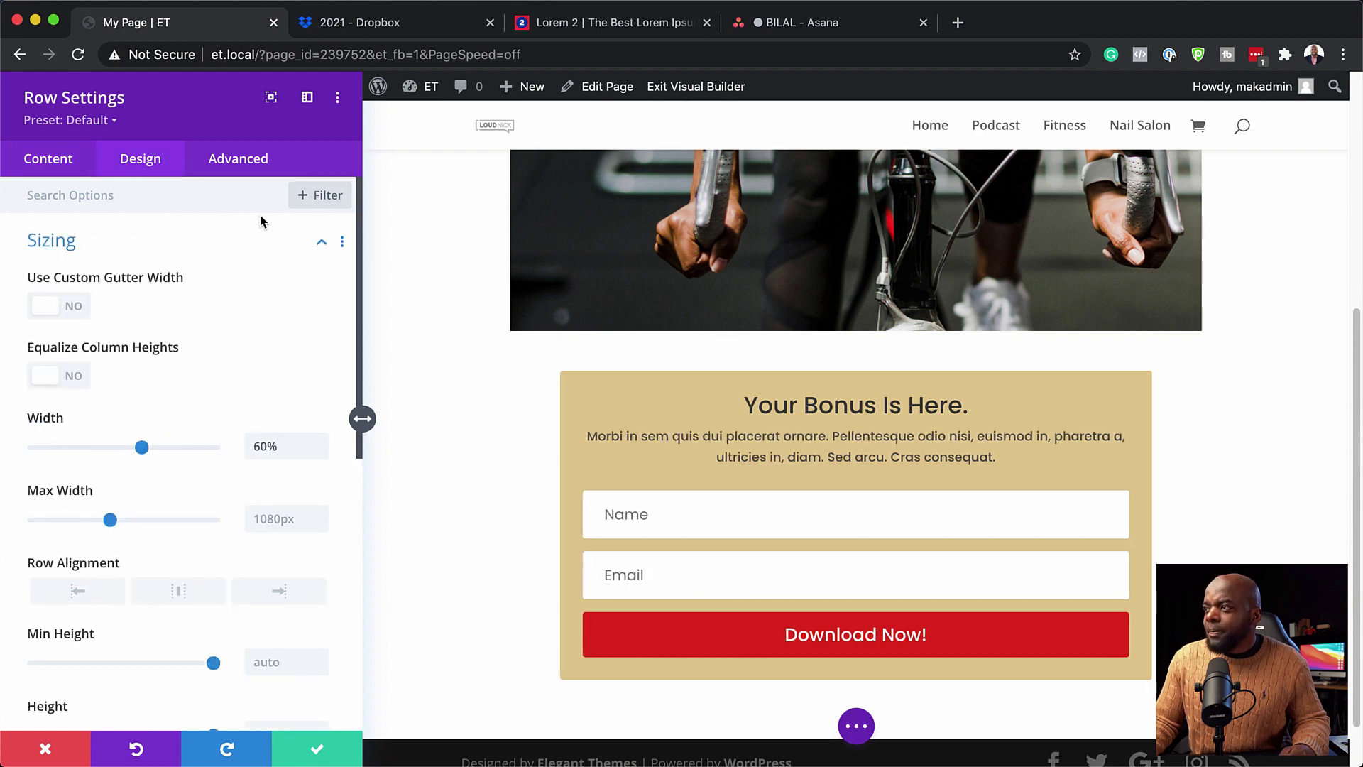
# Step: Restrict the opt-in row through WishList Member to Members in Membership Level(s) with Level One, and save the row settings
pyautogui.click(238, 158)
pyautogui.click(156, 566)
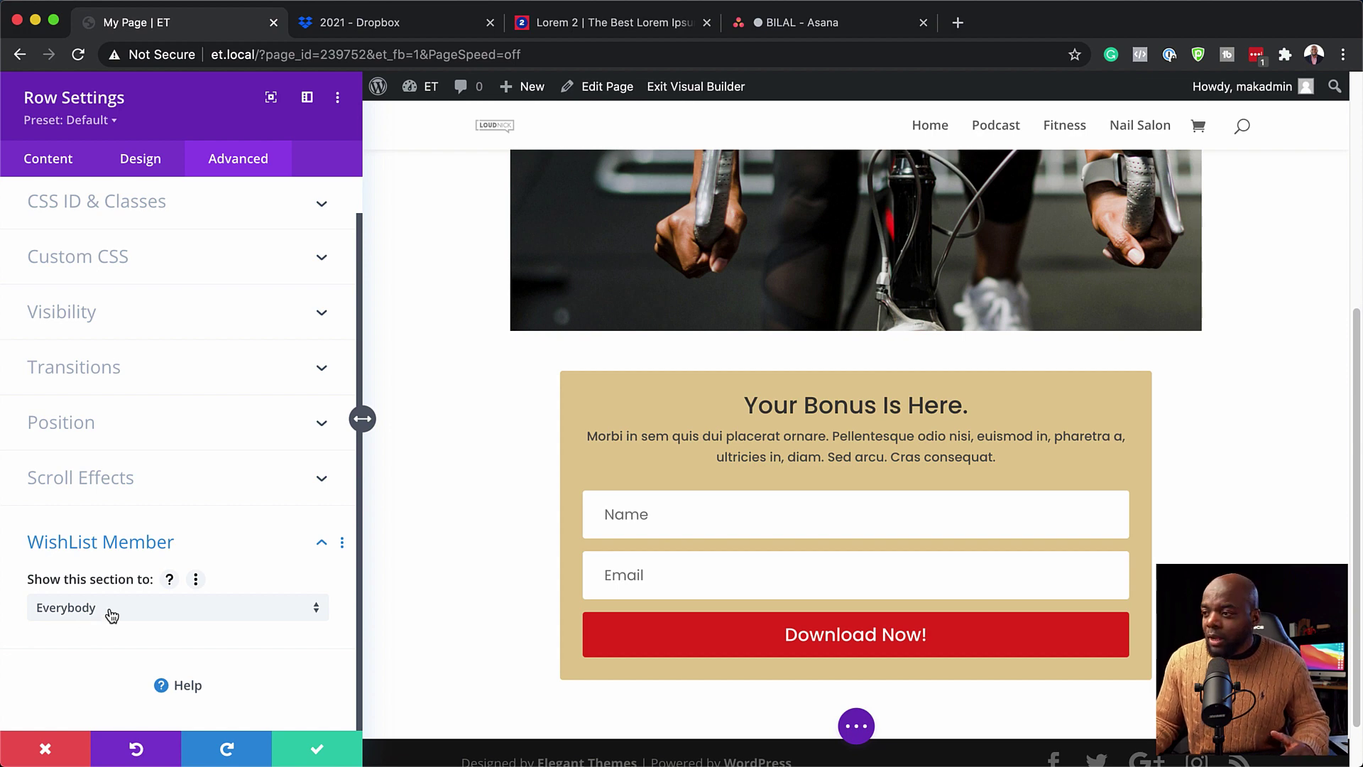
pyautogui.click(111, 608)
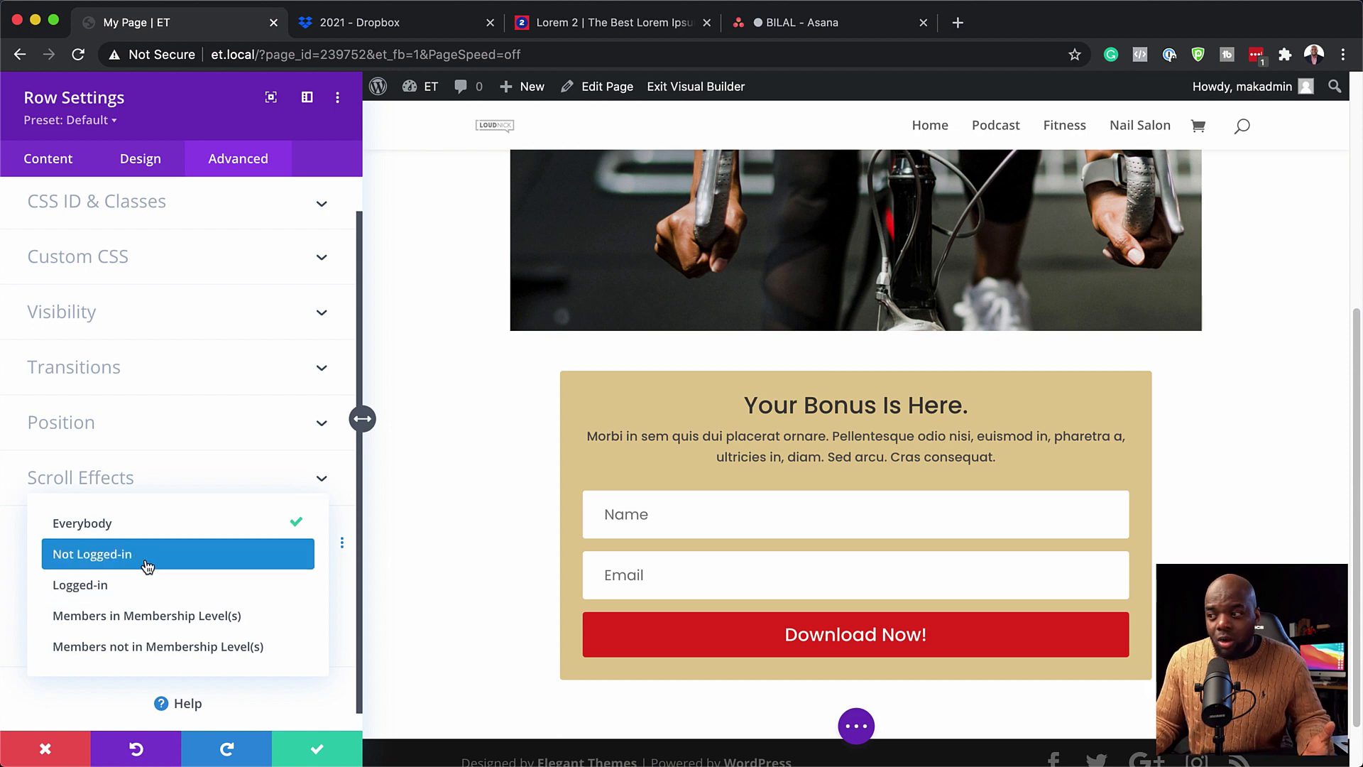
pyautogui.click(169, 617)
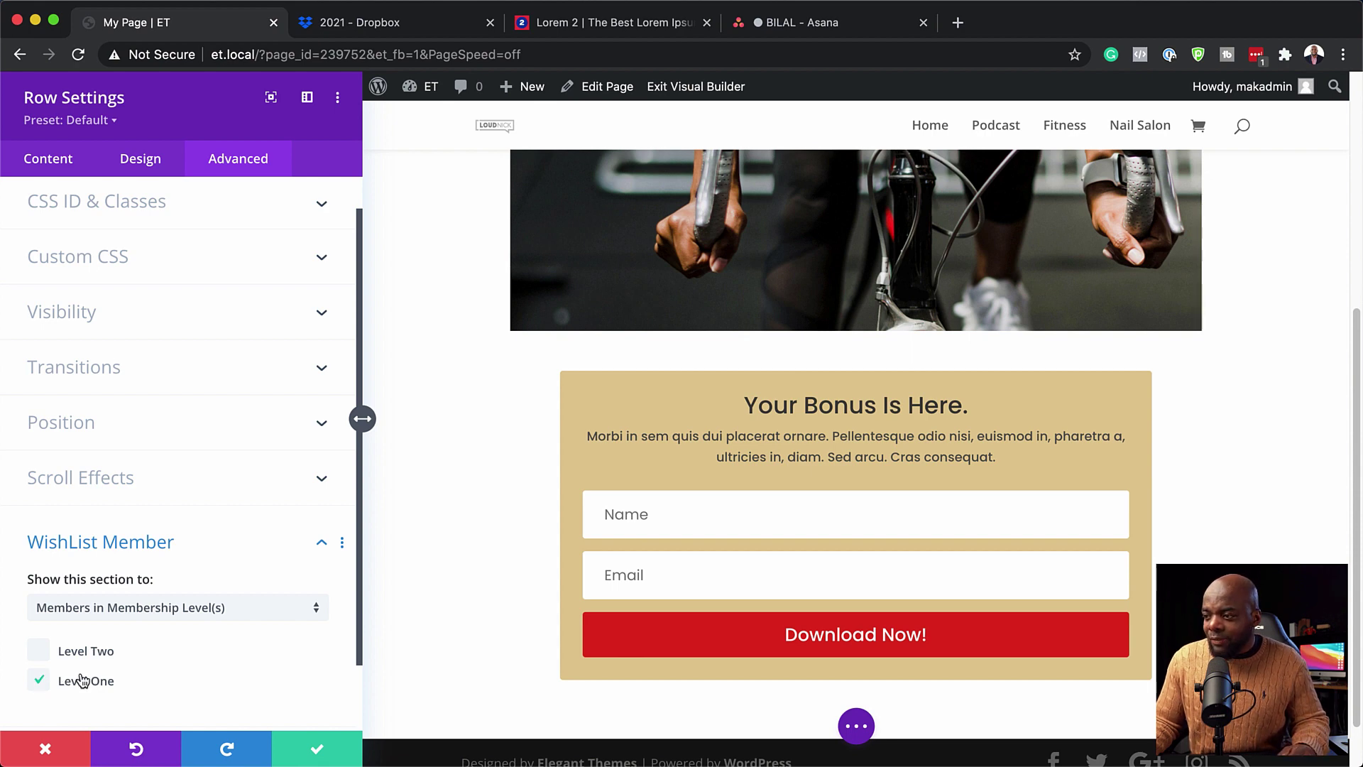
pyautogui.click(317, 749)
# Step: Expand the builder's page settings bar and set the font of the Text module above the bicycle image to Poppins
pyautogui.scroll(-3, 146, 511)
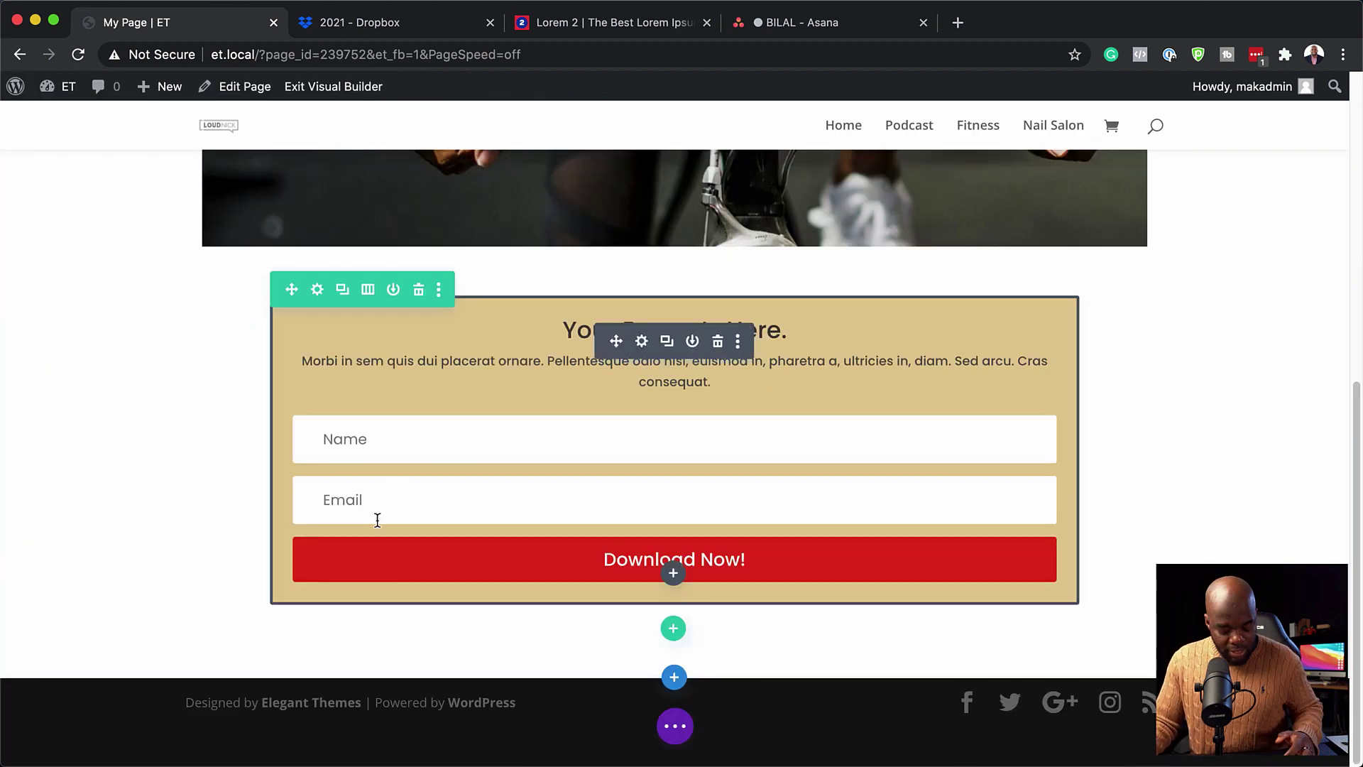
pyautogui.press('t')
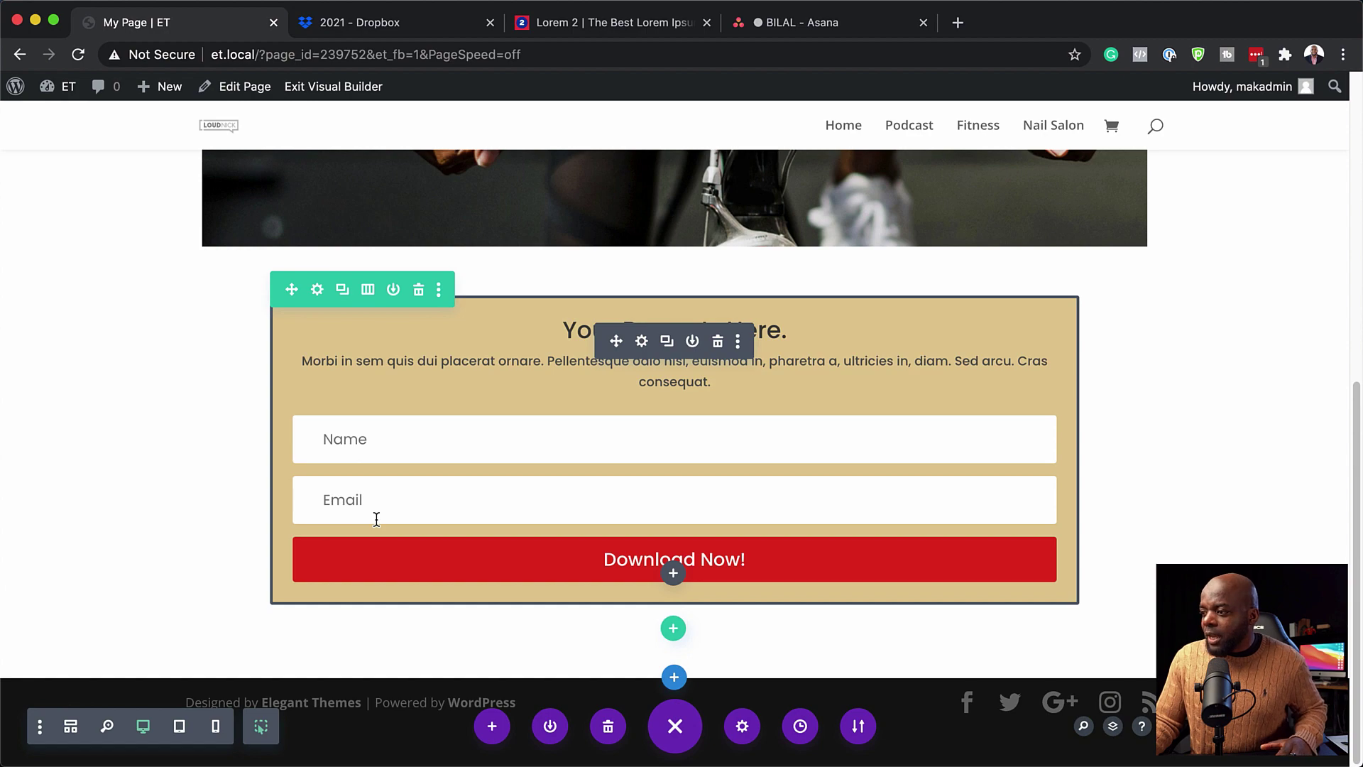
pyautogui.scroll(10, 365, 515)
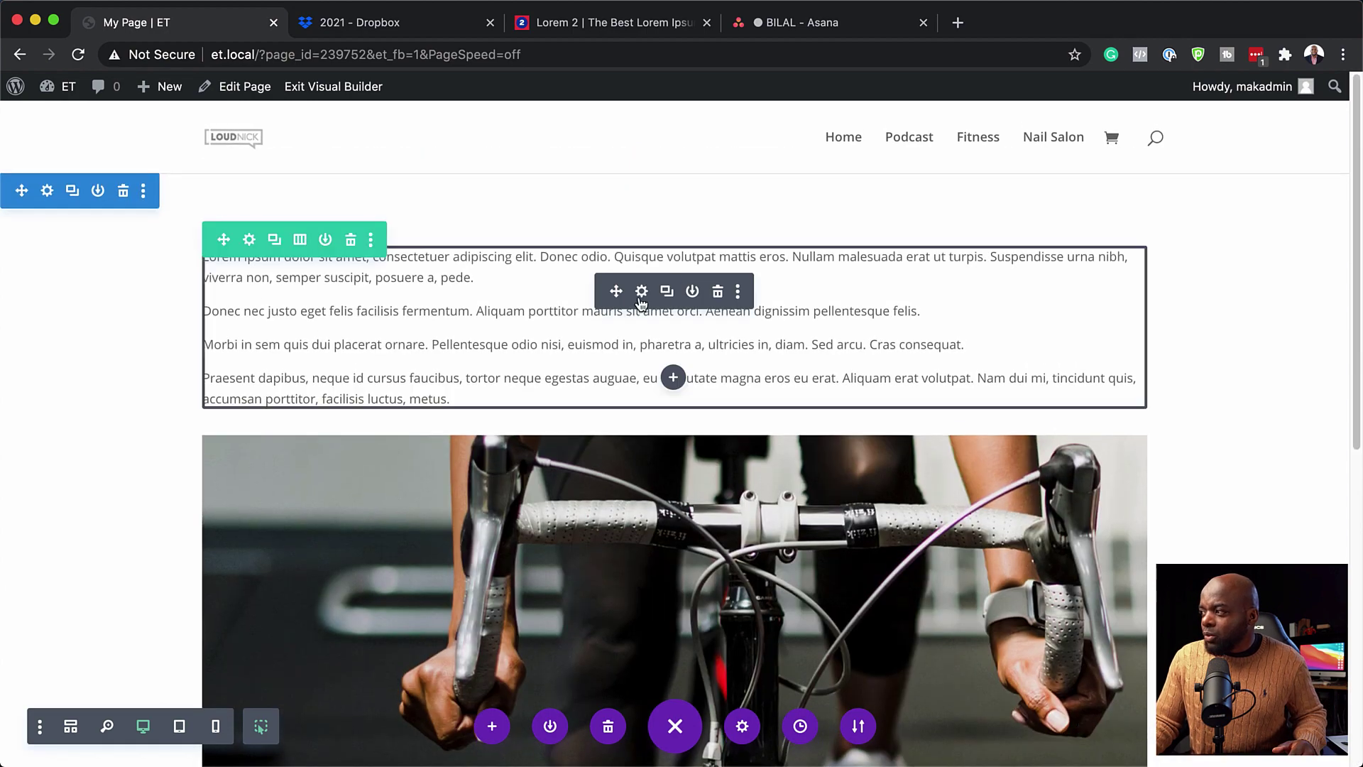
pyautogui.click(643, 292)
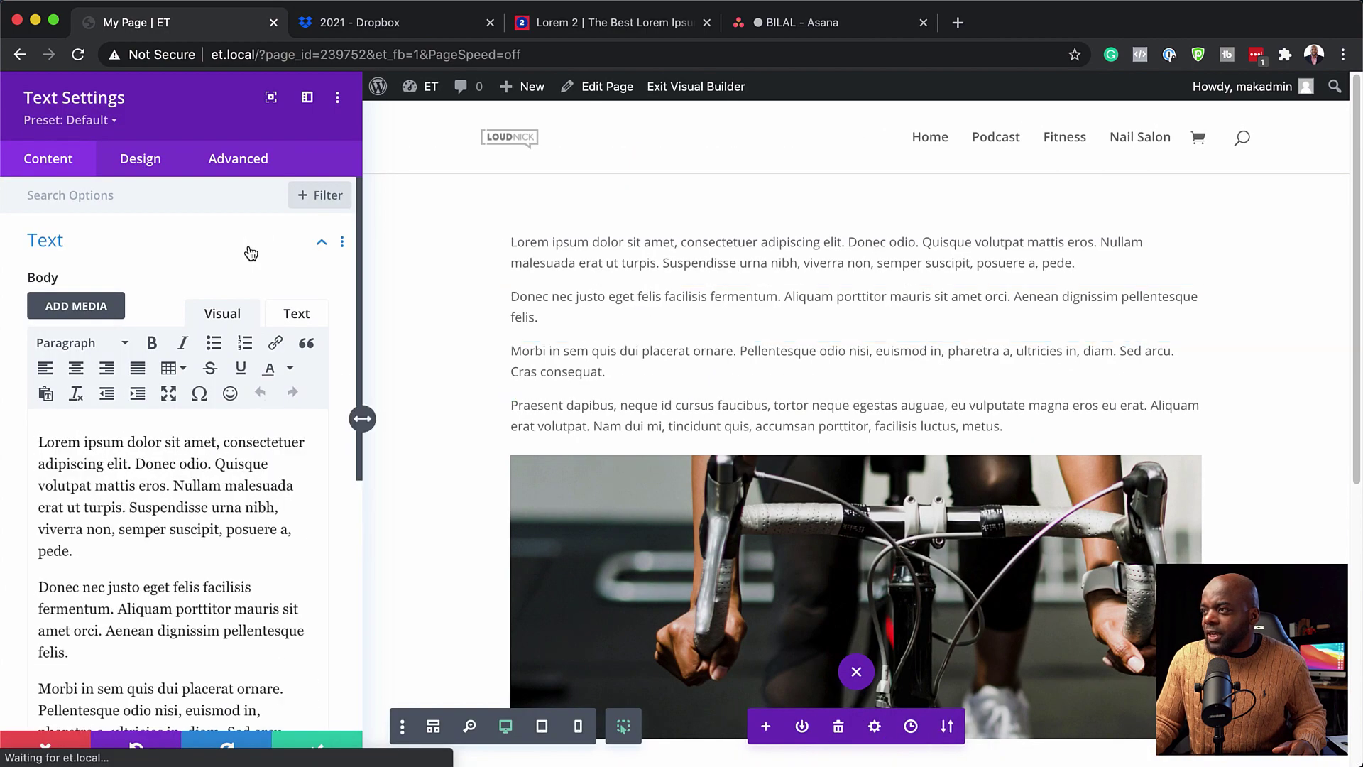
pyautogui.click(140, 158)
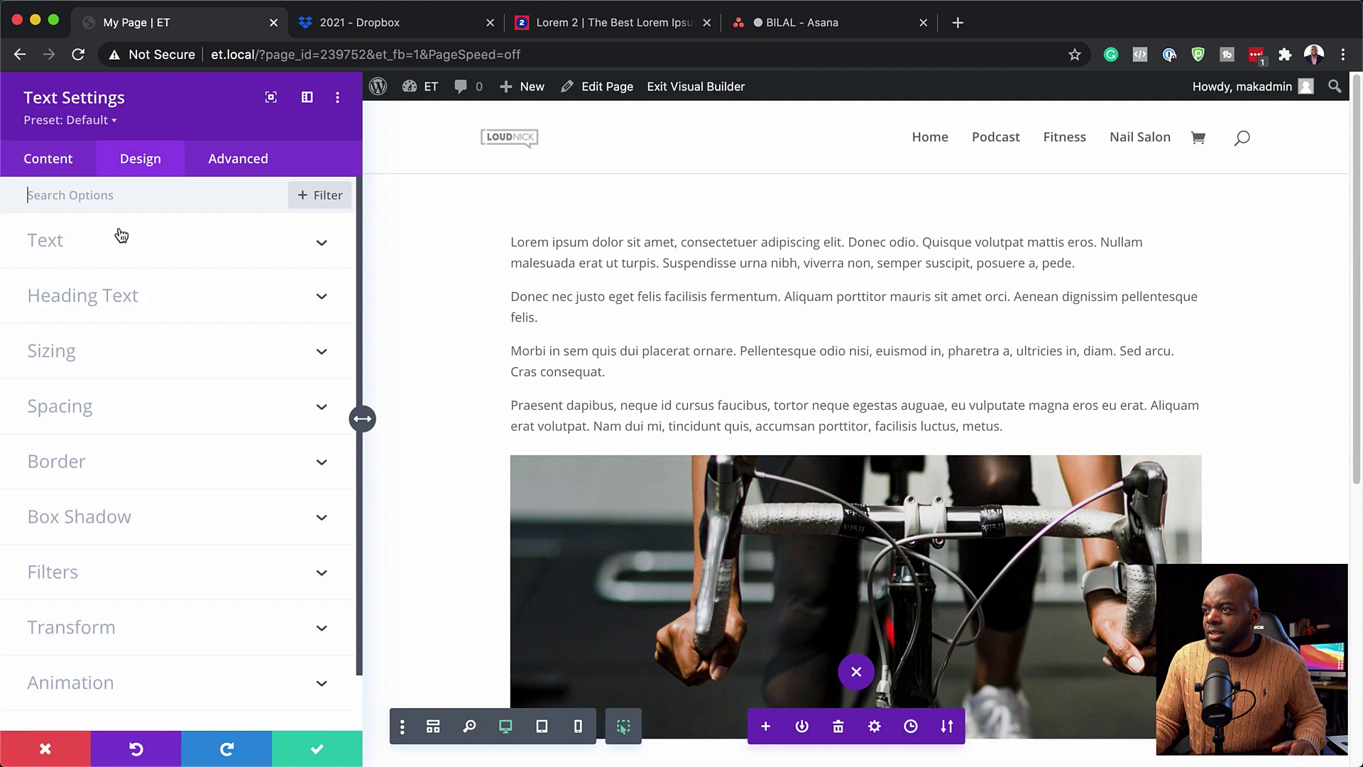
pyautogui.click(55, 240)
pyautogui.click(98, 368)
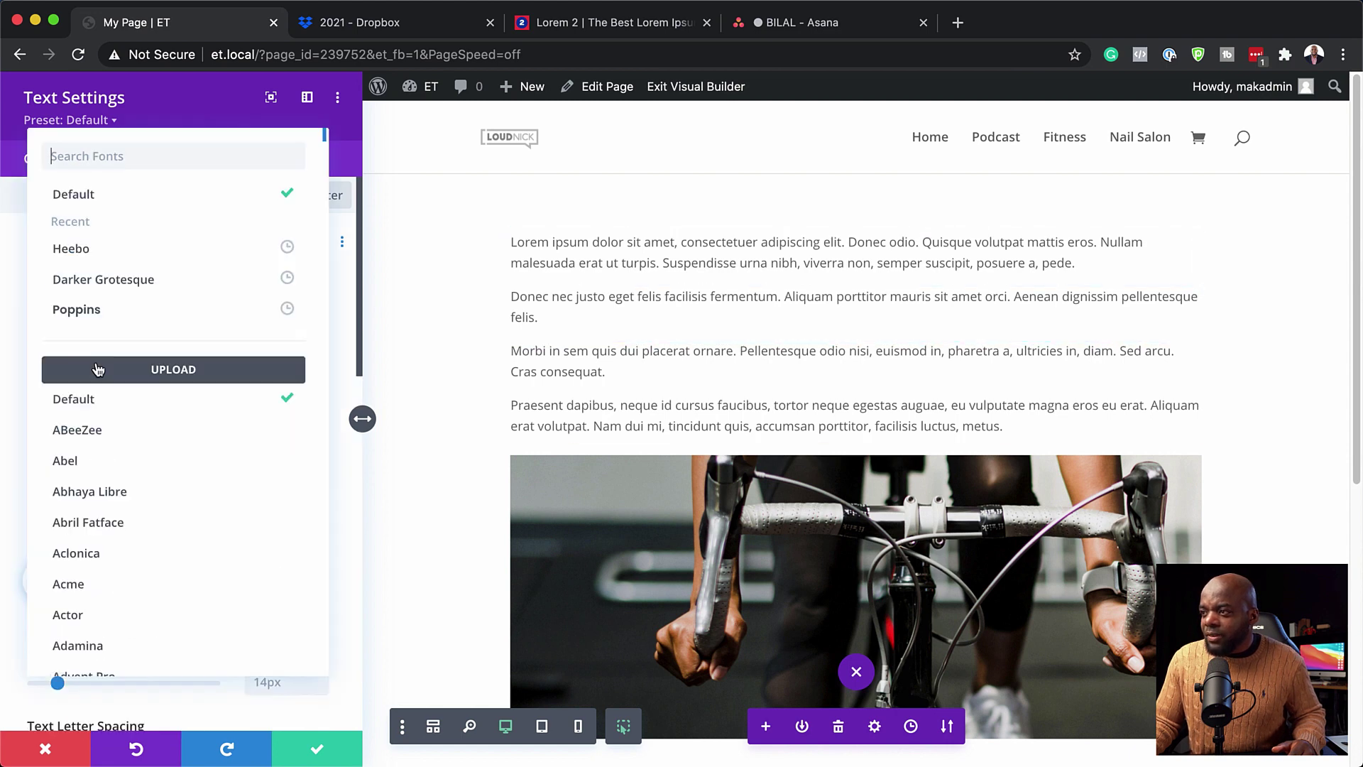
pyautogui.click(84, 311)
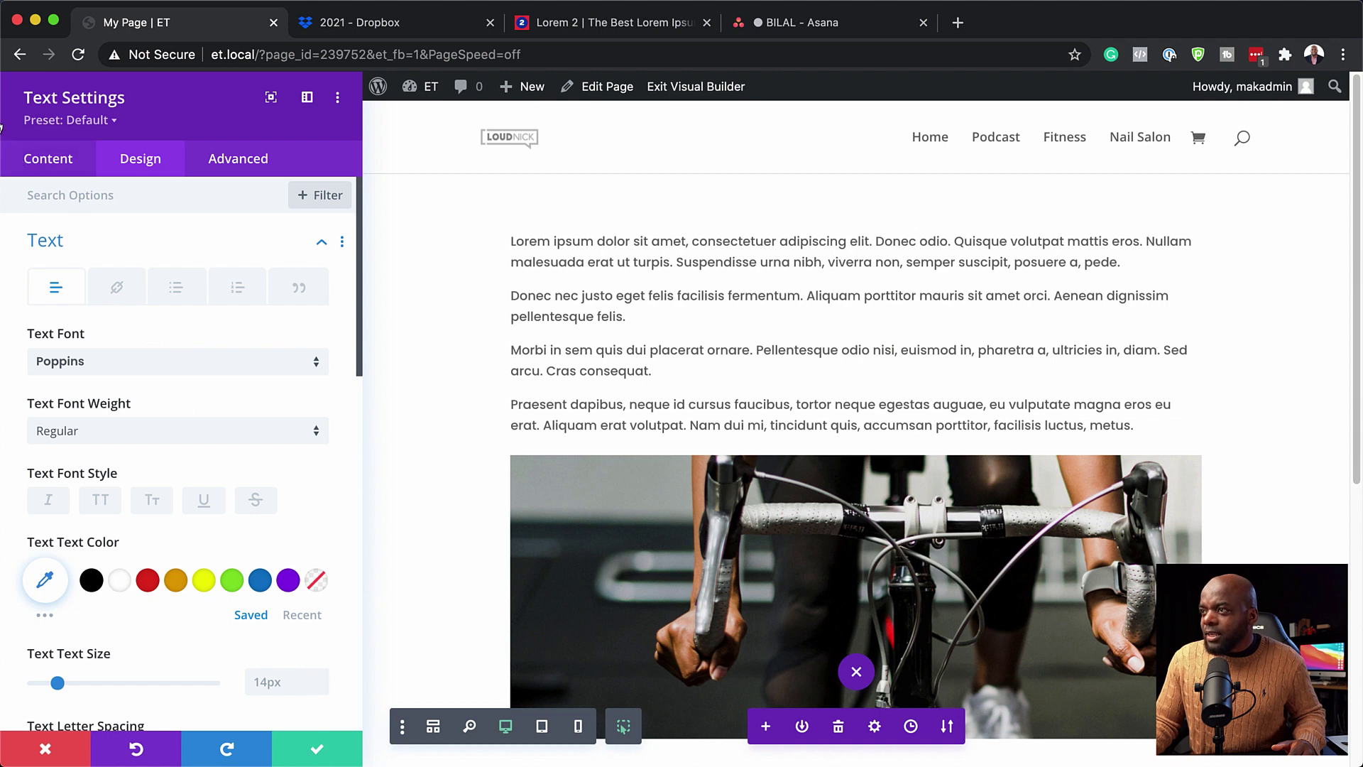
# Step: Split "Lorem ipsum dolor" onto its own line in the Text module's body and format it as a heading
pyautogui.click(37, 157)
pyautogui.click(49, 245)
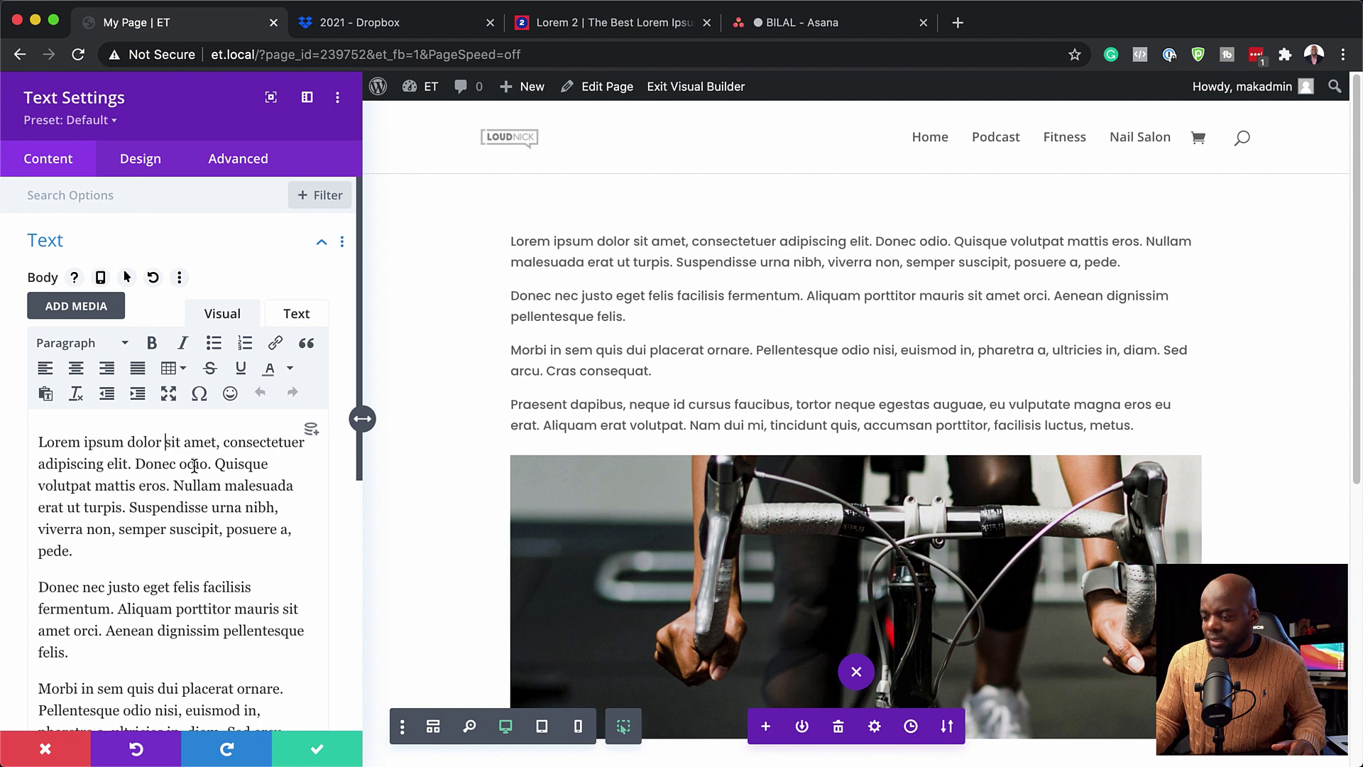
pyautogui.press('Return')
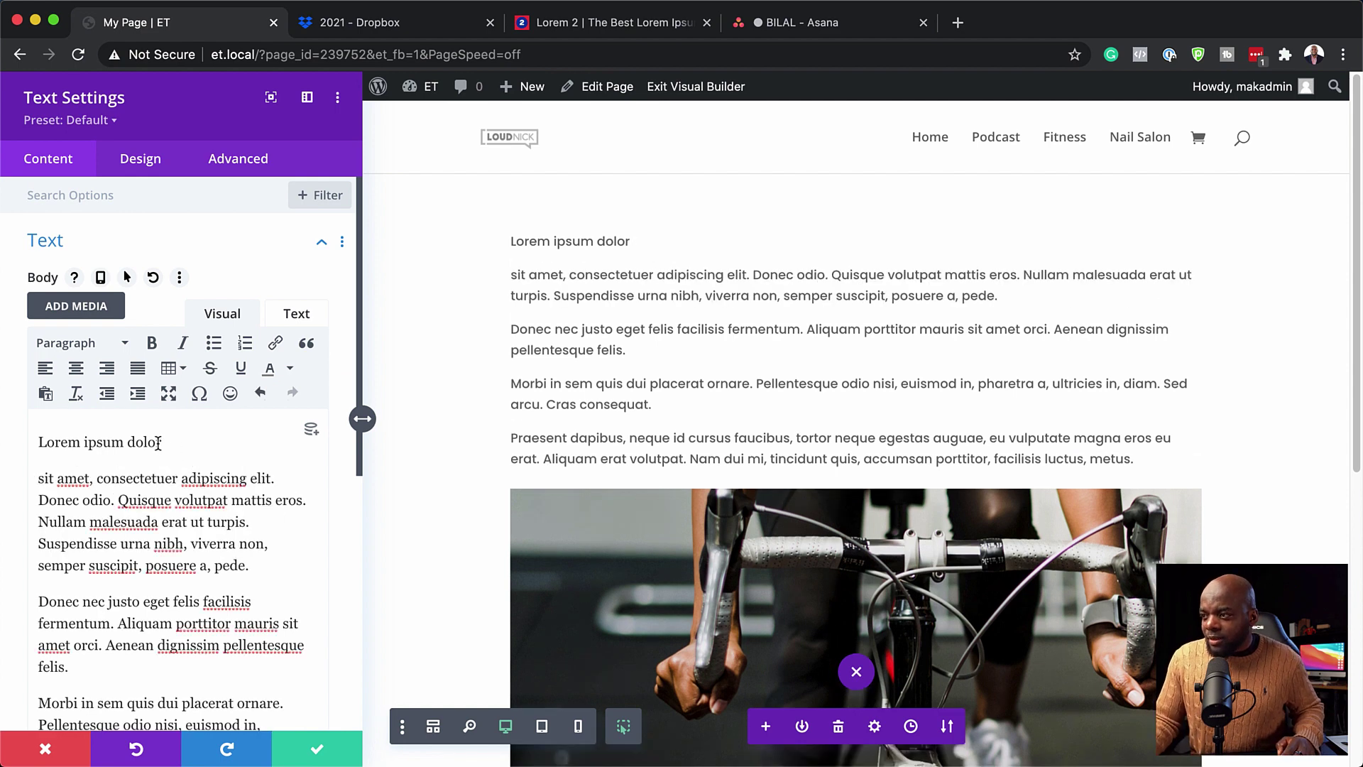
pyautogui.moveTo(169, 443); pyautogui.dragTo(17, 421)
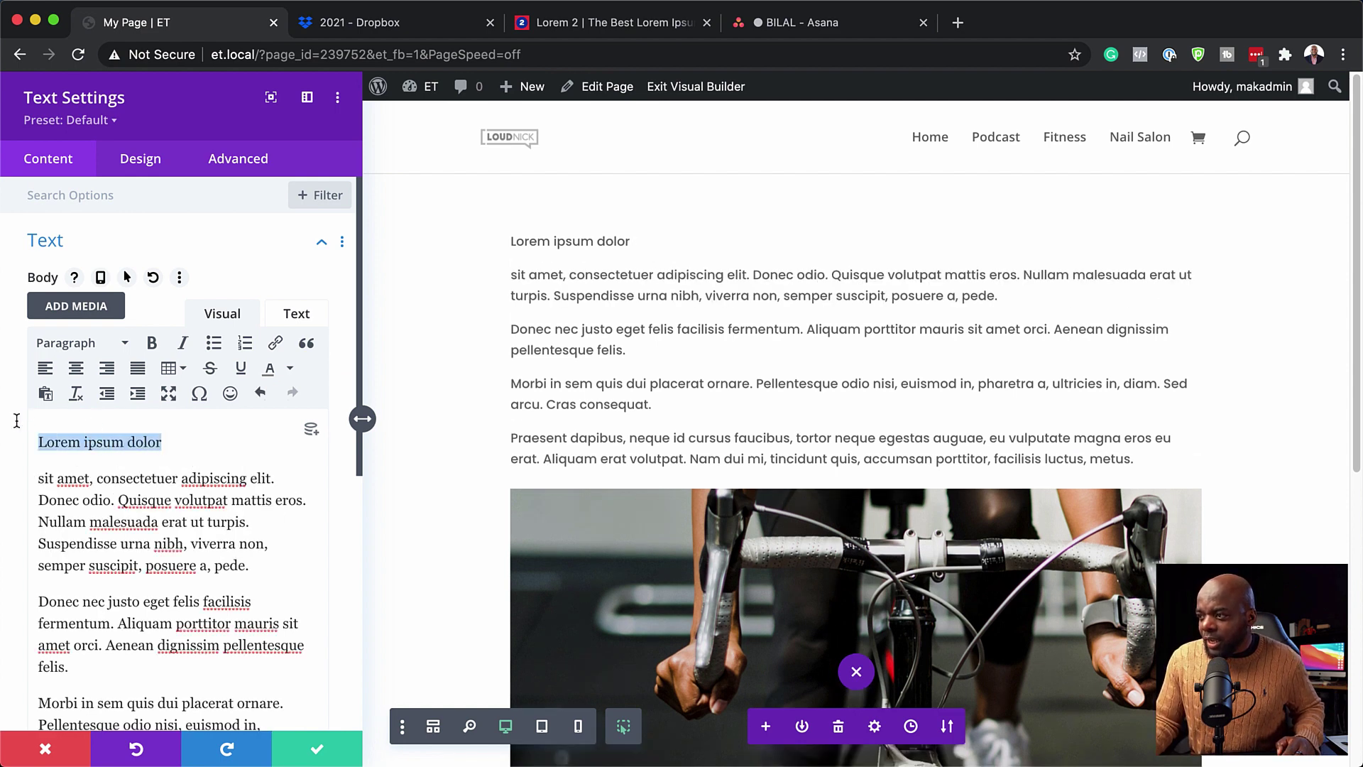
pyautogui.click(85, 344)
pyautogui.click(110, 418)
# Step: Replace the first letter of the paragraph below the heading with a capital "E" and save the Text module
pyautogui.click(40, 554)
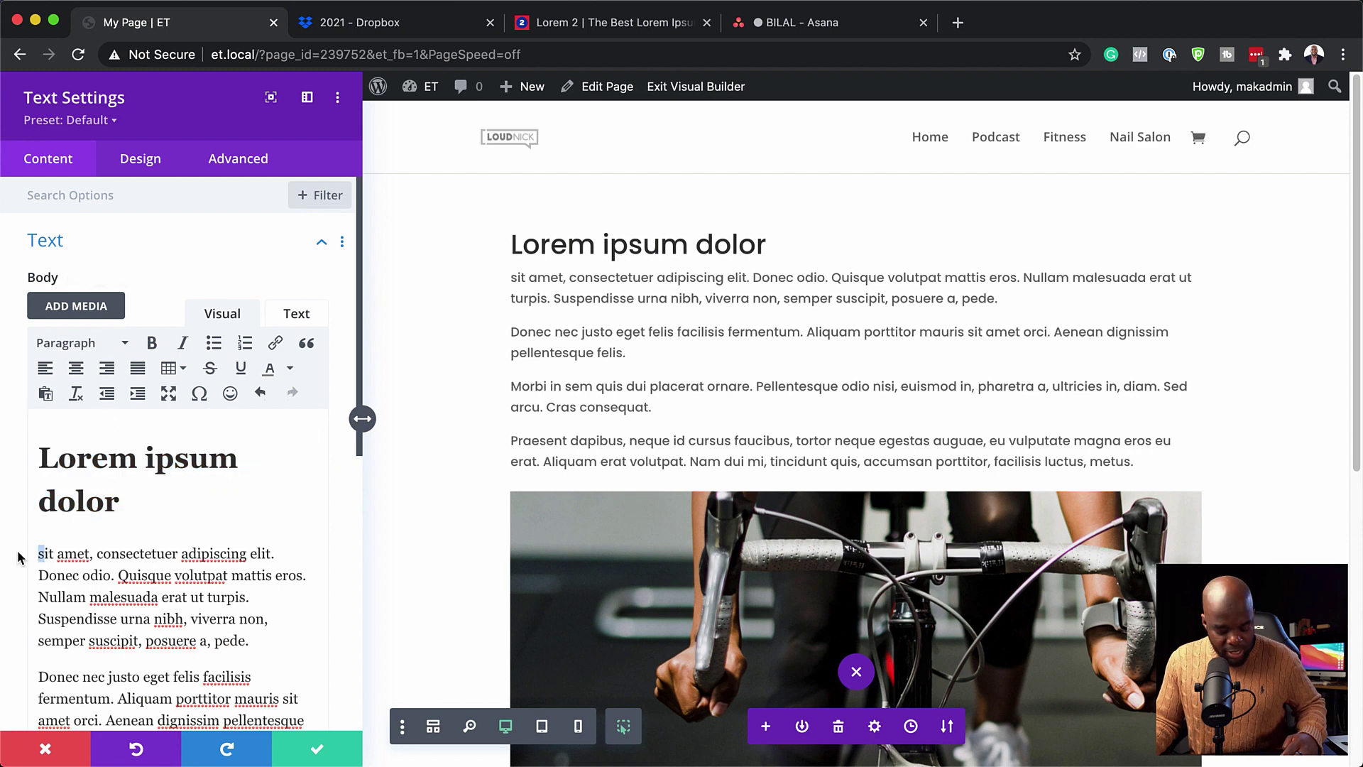
pyautogui.write('E')
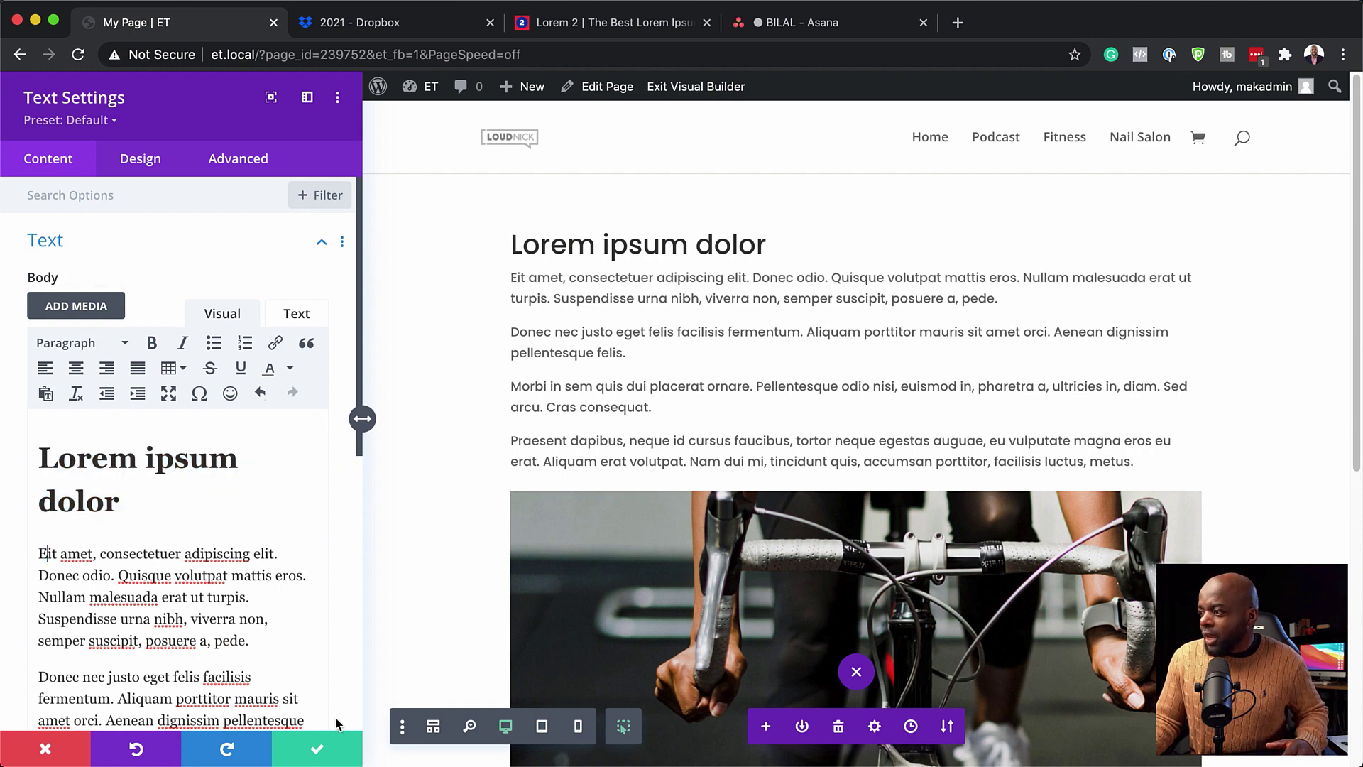
pyautogui.click(319, 751)
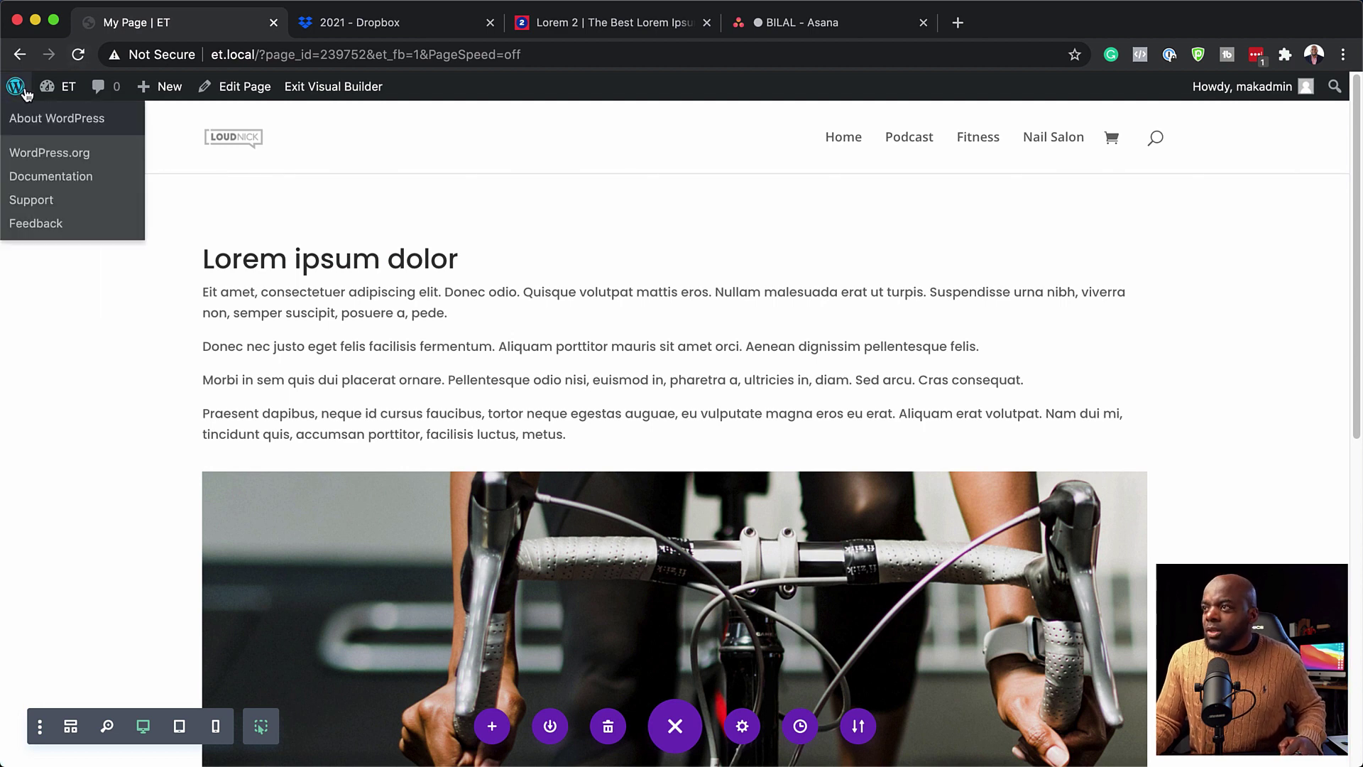
# Step: Open the site's WordPress dashboard in a separate browser tab and go to WishList Member's membership level setup
pyautogui.moveTo(64, 87)
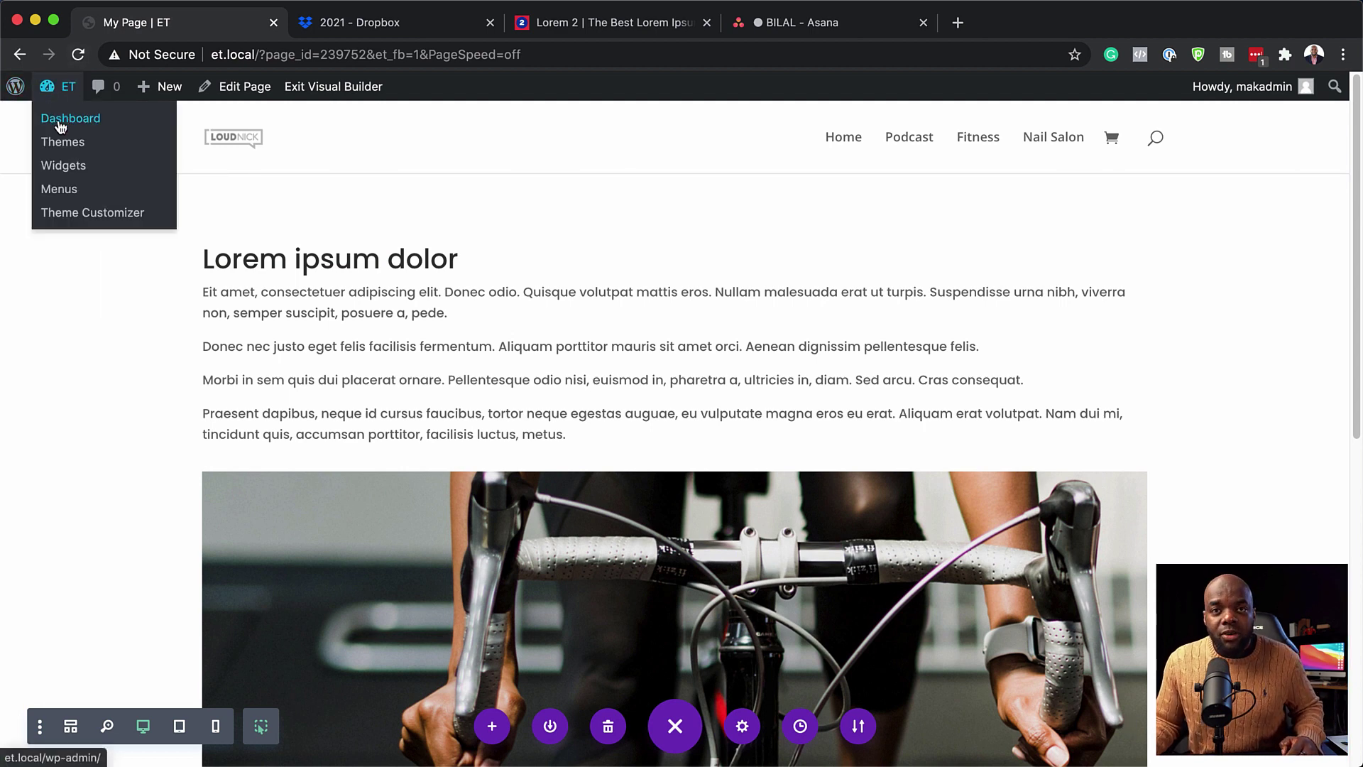
pyautogui.keyDown('super'); pyautogui.click(60, 121); pyautogui.keyUp('super')
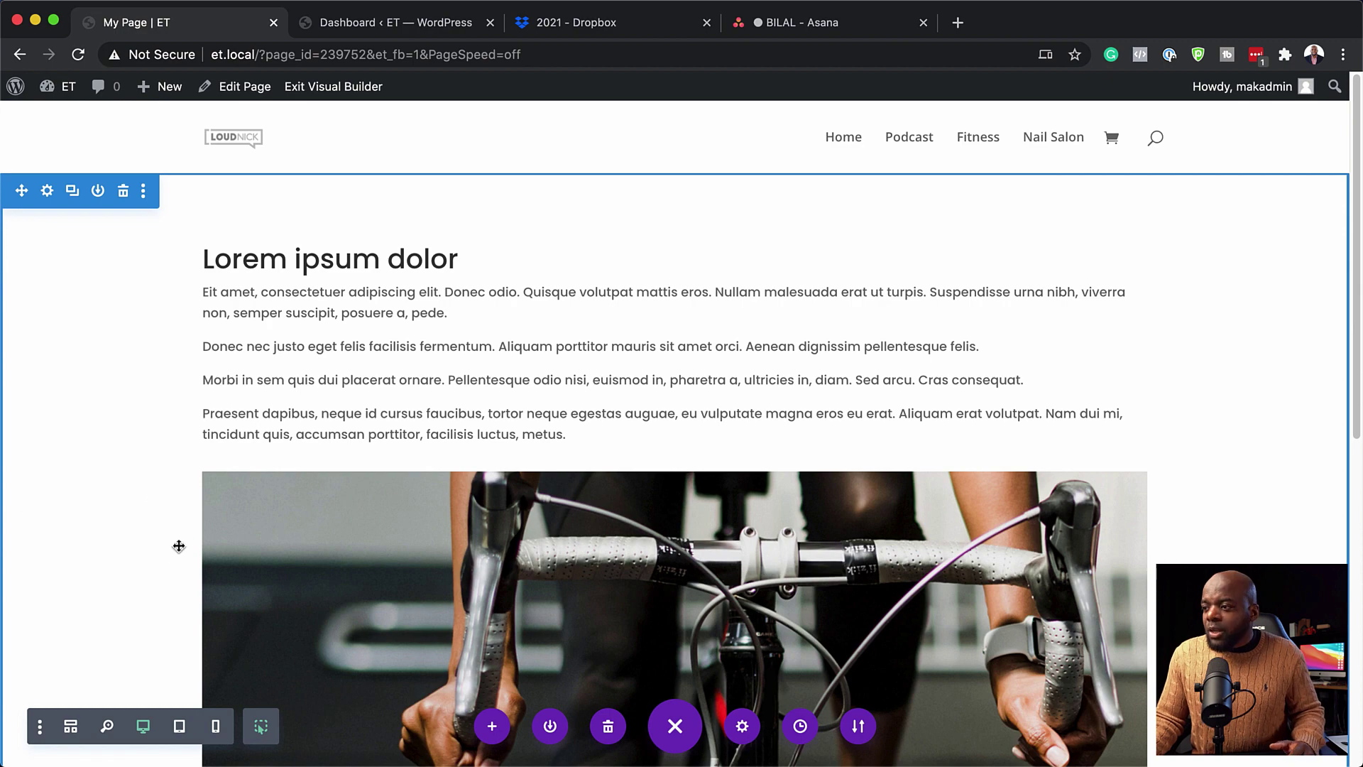
pyautogui.click(377, 24)
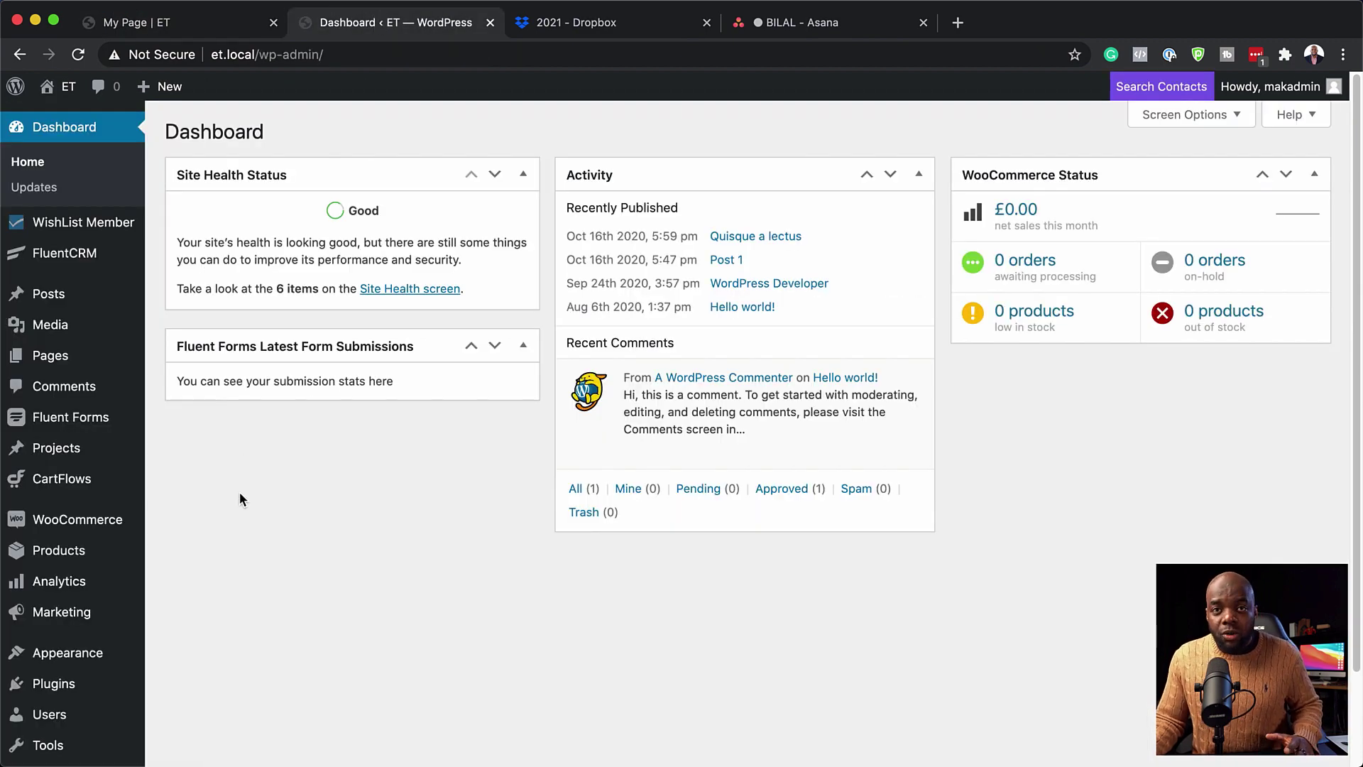
pyautogui.moveTo(102, 238)
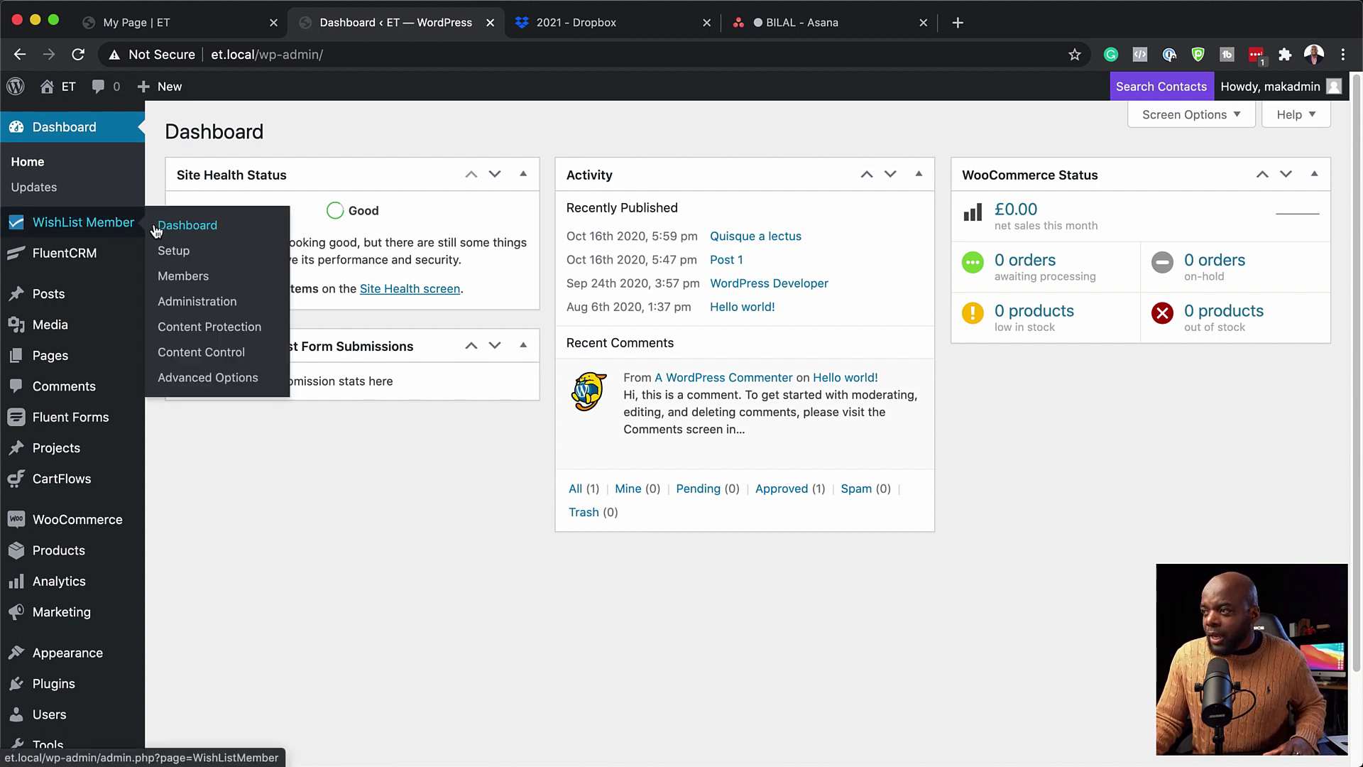
pyautogui.click(175, 254)
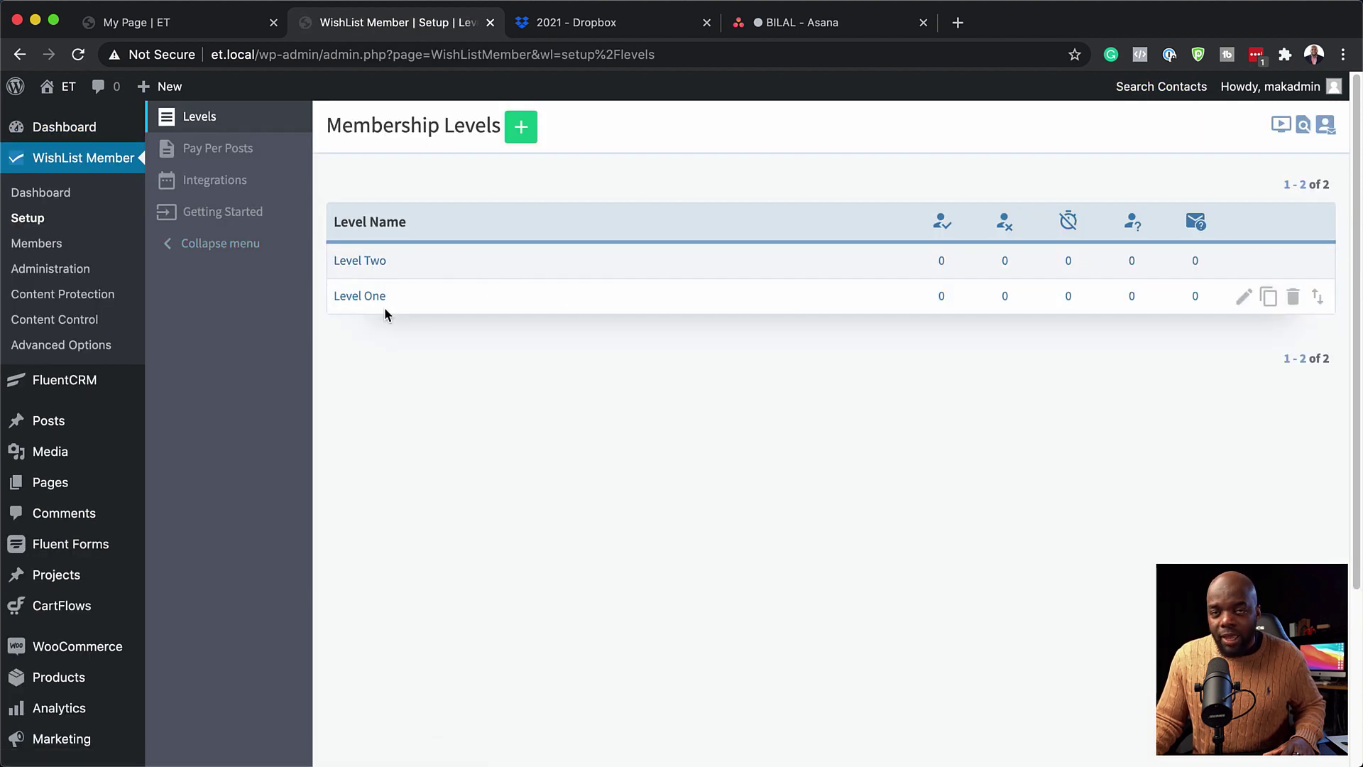
# Step: Create a new membership level named "Level Three"
pyautogui.click(526, 130)
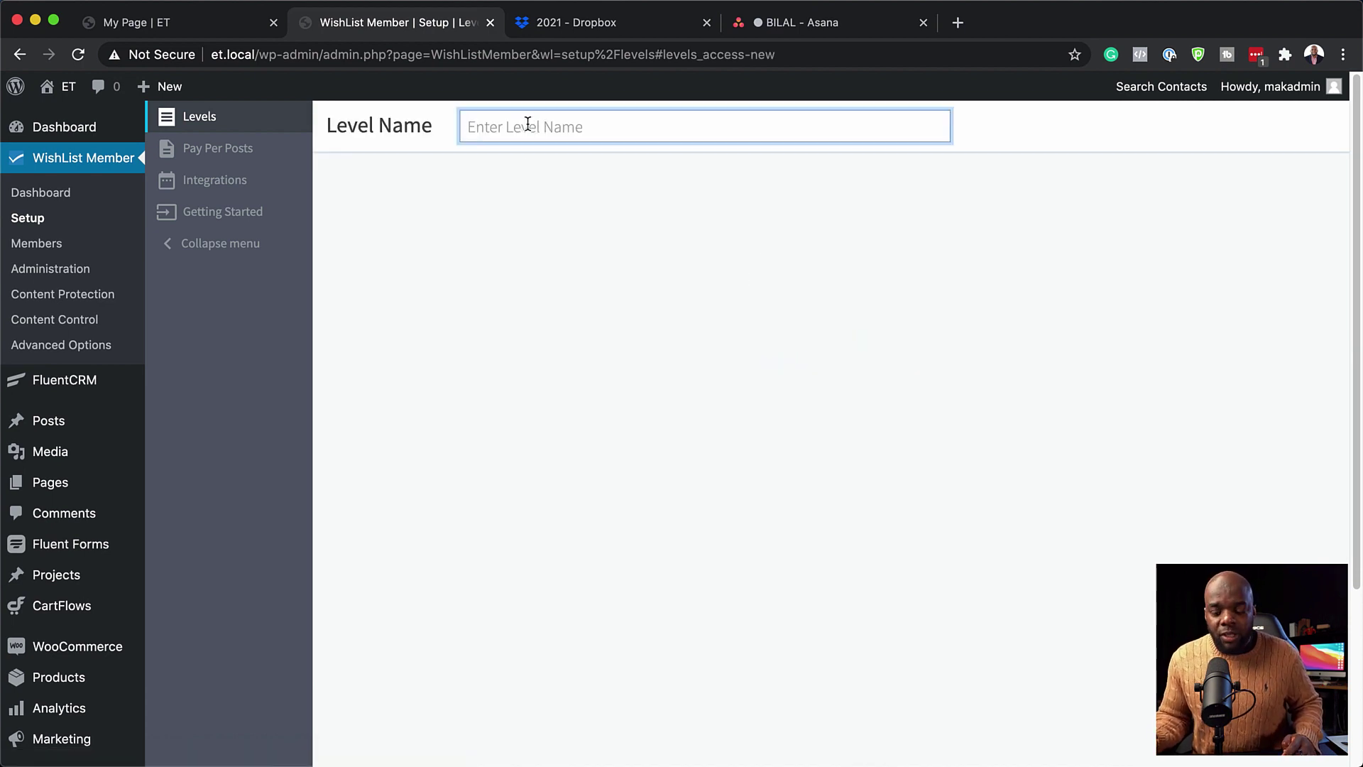
pyautogui.write('Level Three')
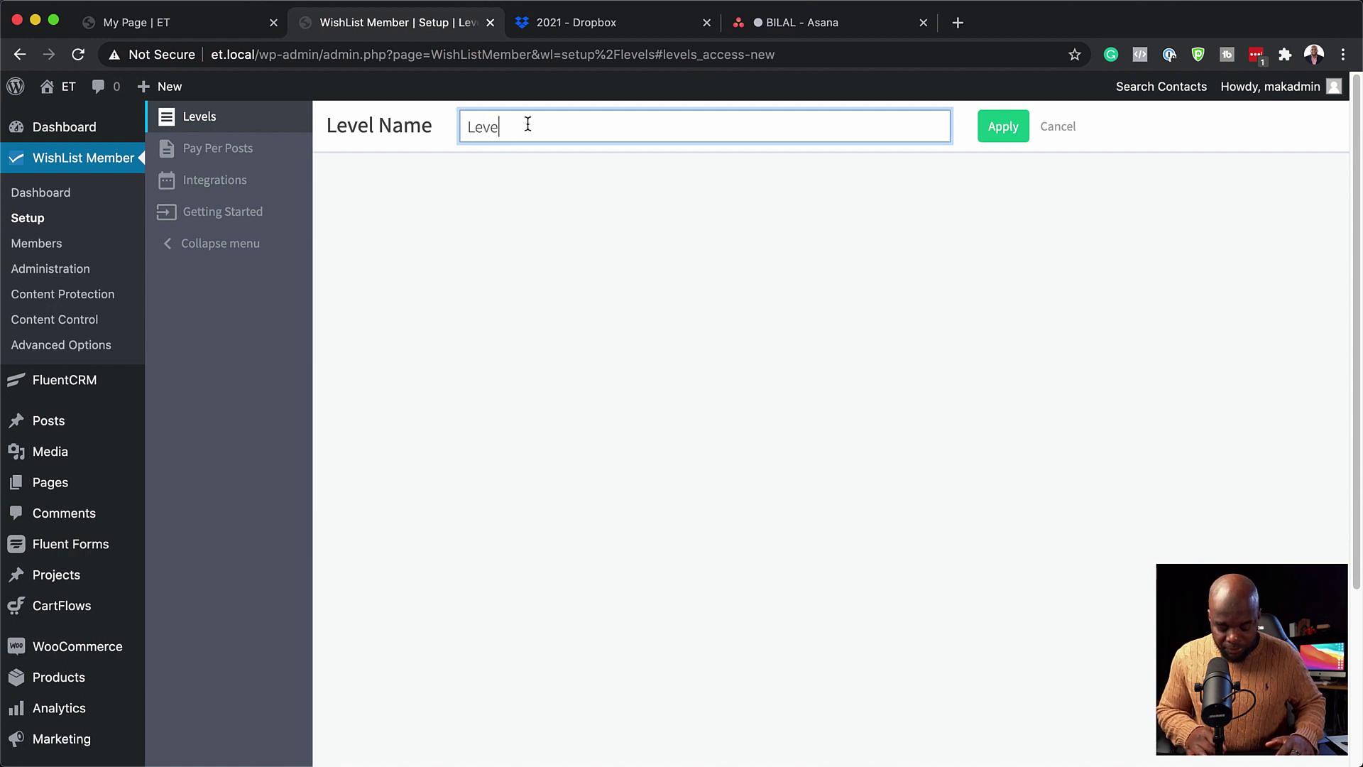
pyautogui.click(1015, 132)
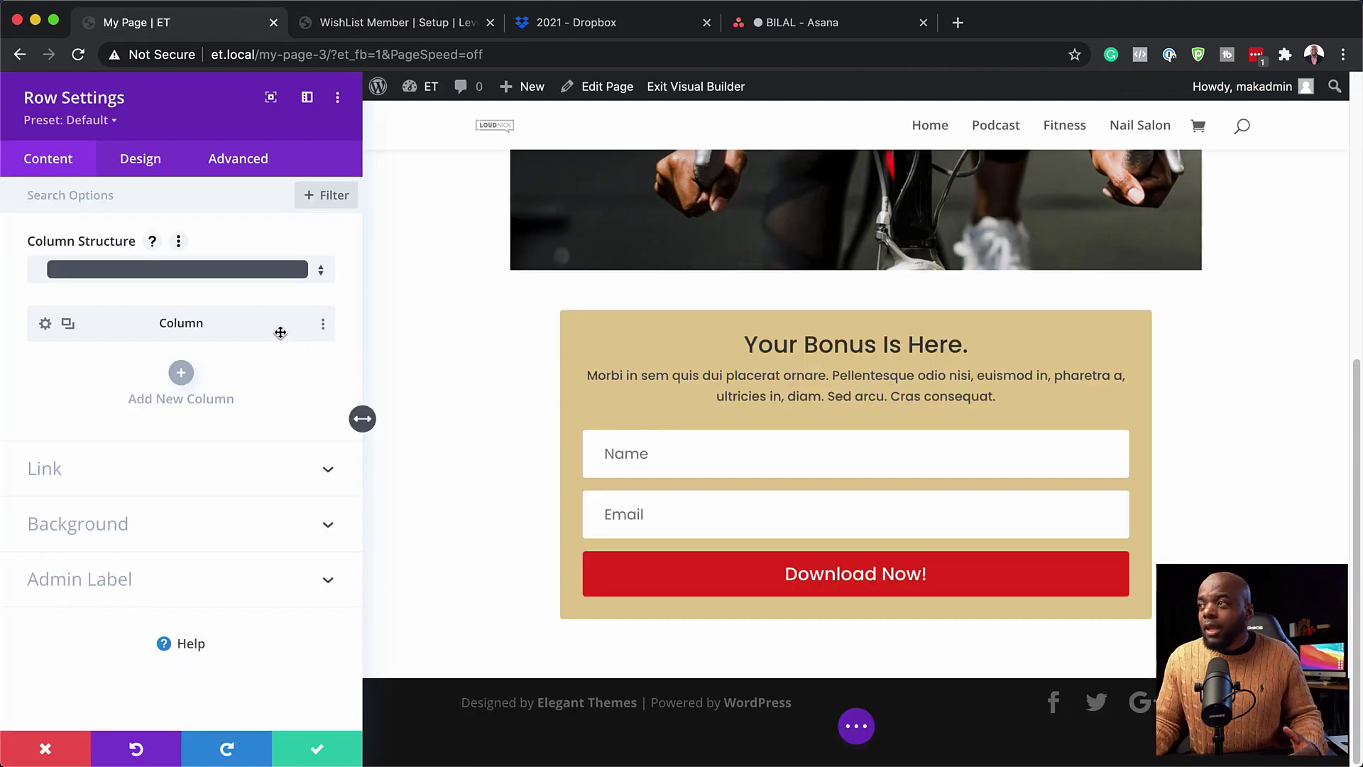
# Step: In the opt-in row's WishList Member settings, replace Level One with Level Two as the permitted level and save the row
pyautogui.click(239, 163)
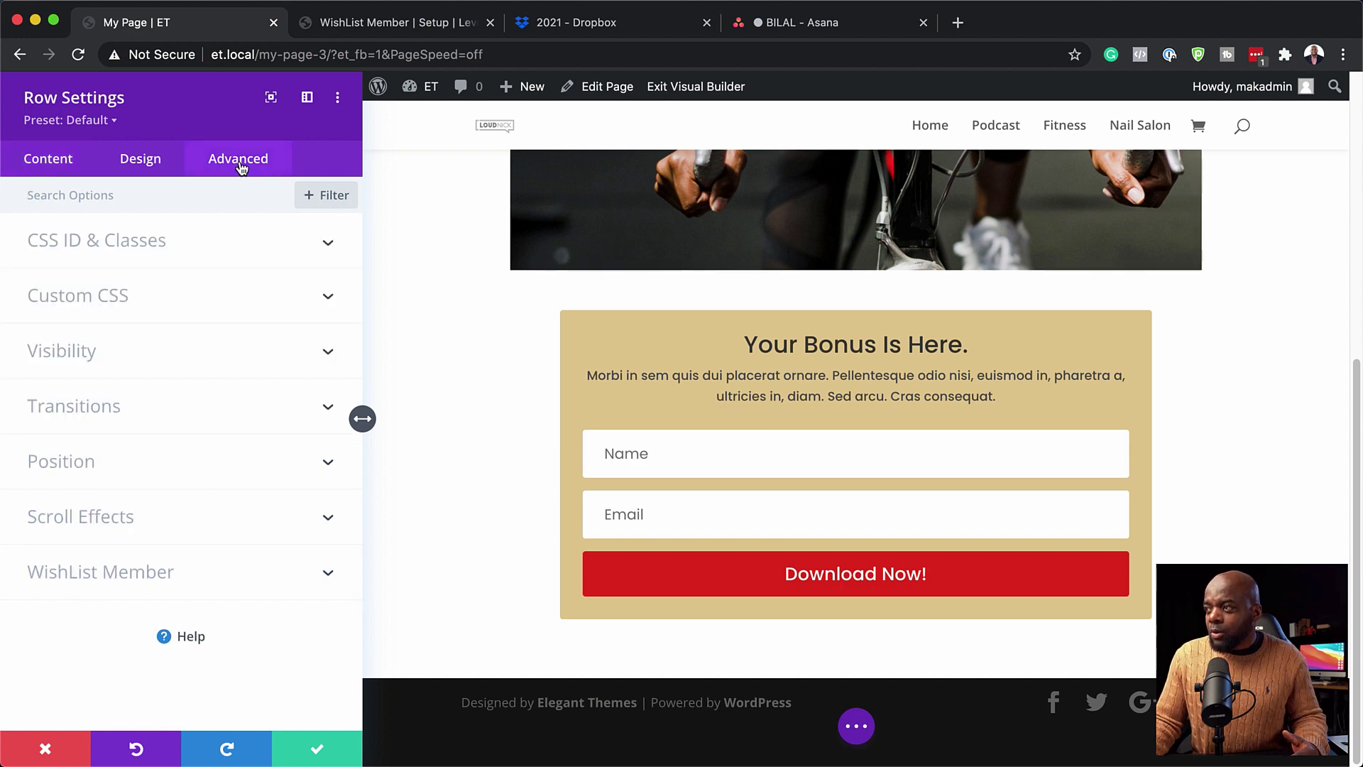
pyautogui.click(78, 573)
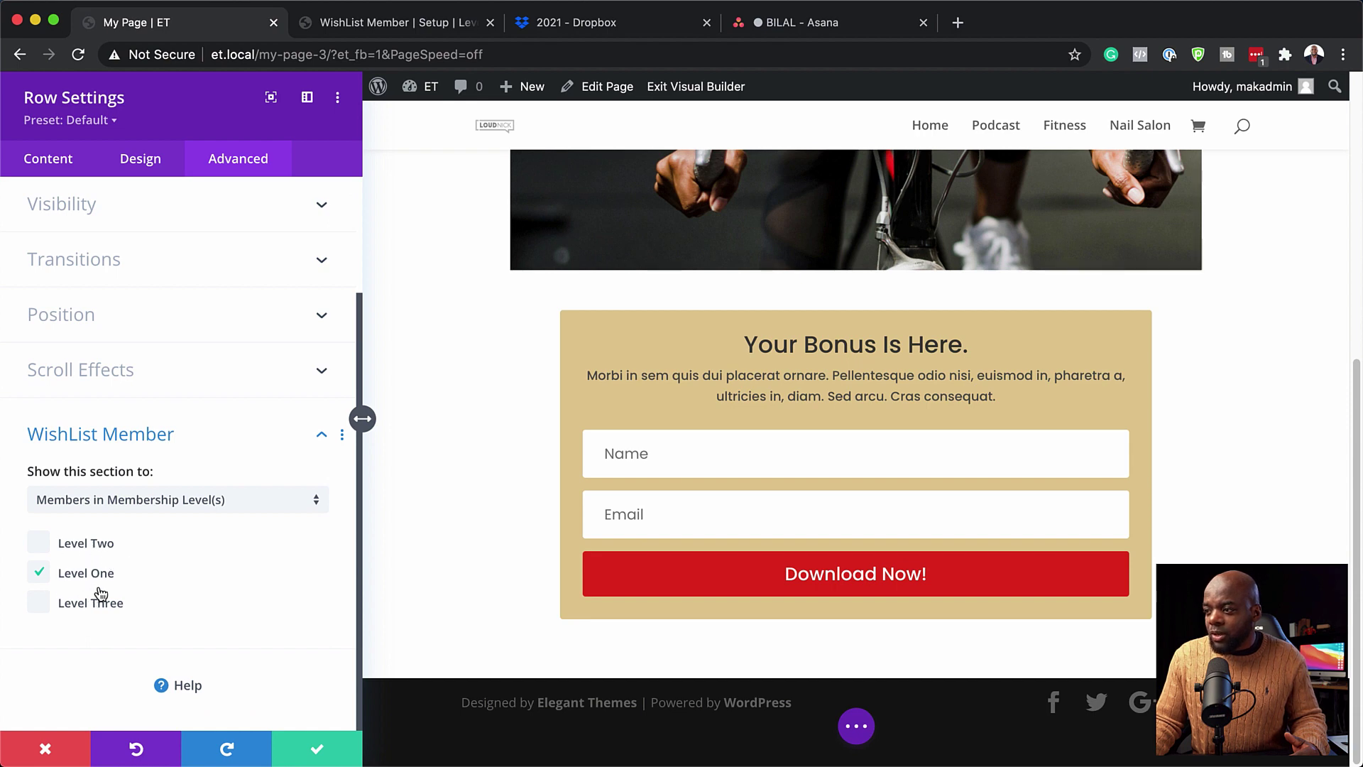
pyautogui.click(42, 576)
pyautogui.click(42, 603)
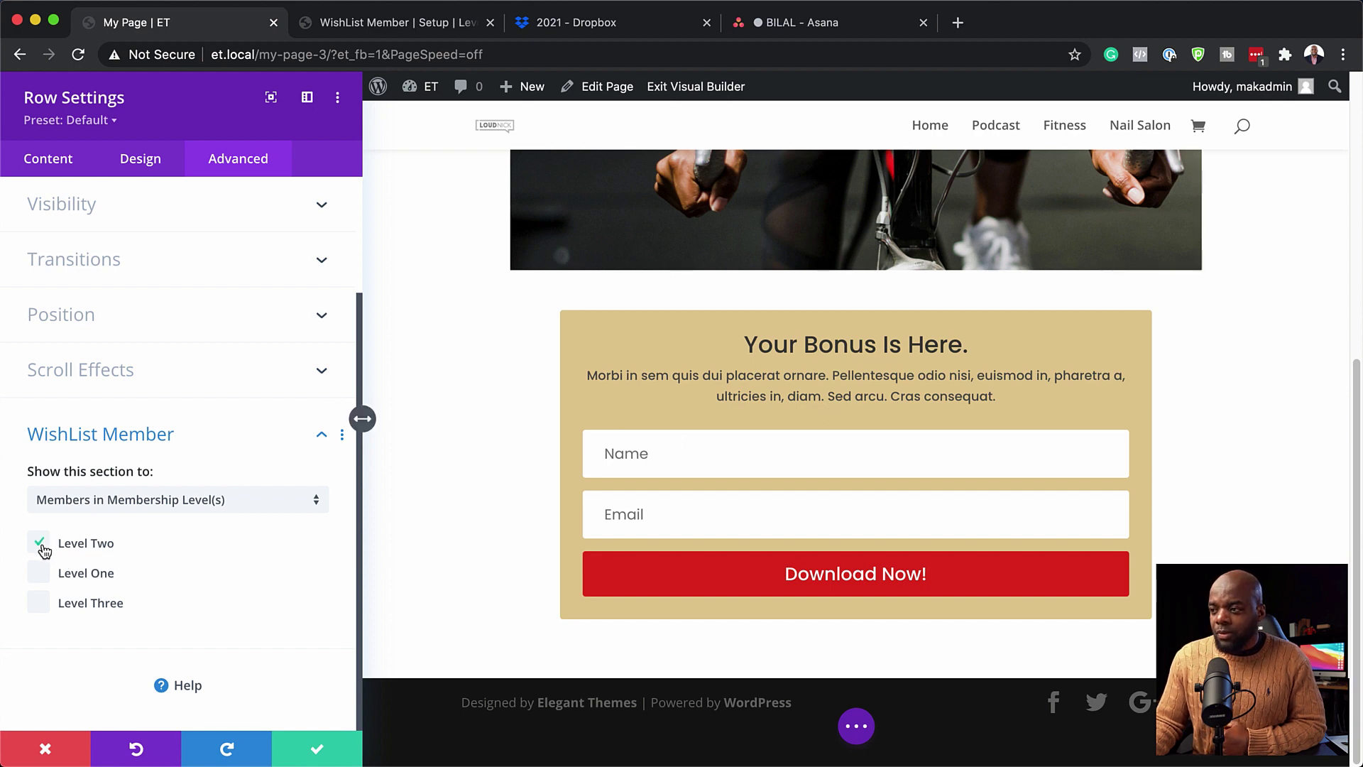
pyautogui.click(317, 750)
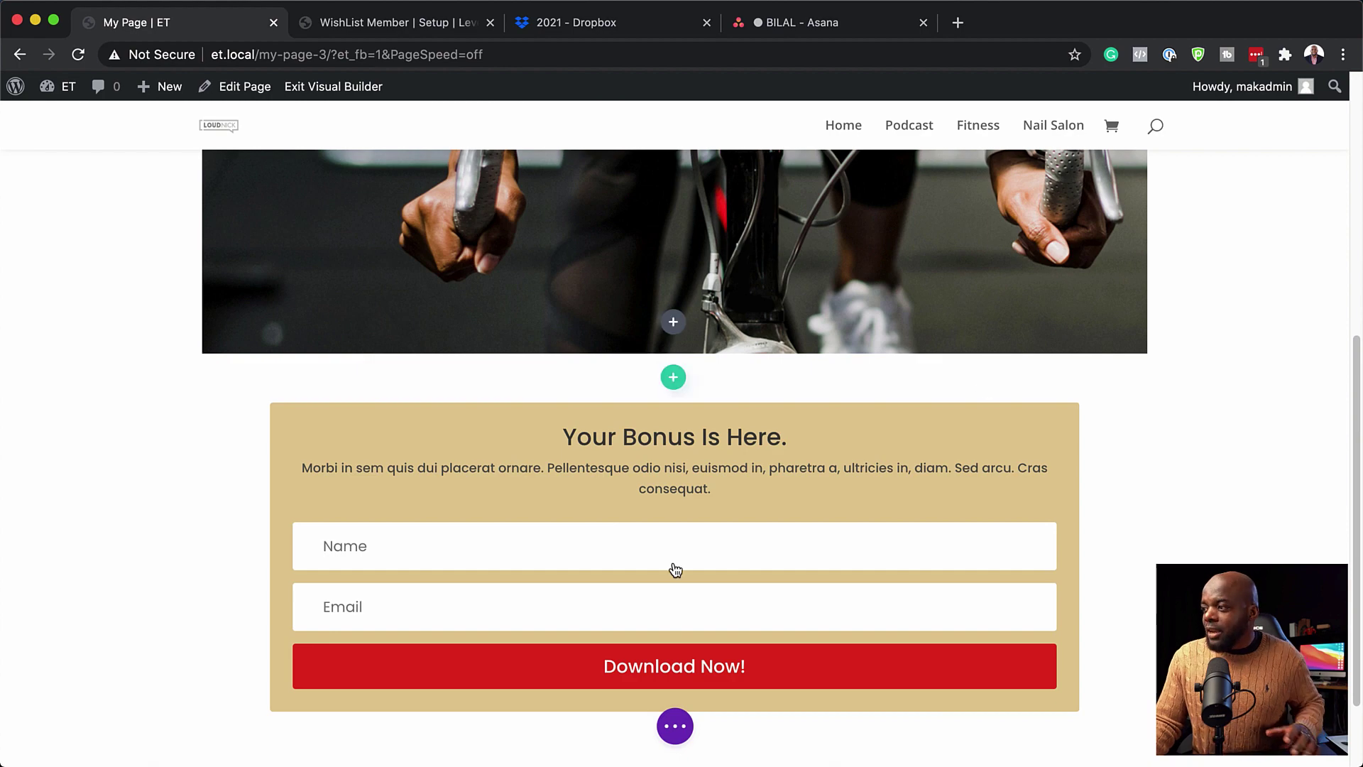
# Step: Exit the Visual Builder and check the area below the bicycle image on the live page
pyautogui.scroll(3, 668, 571)
pyautogui.scroll(5, 656, 573)
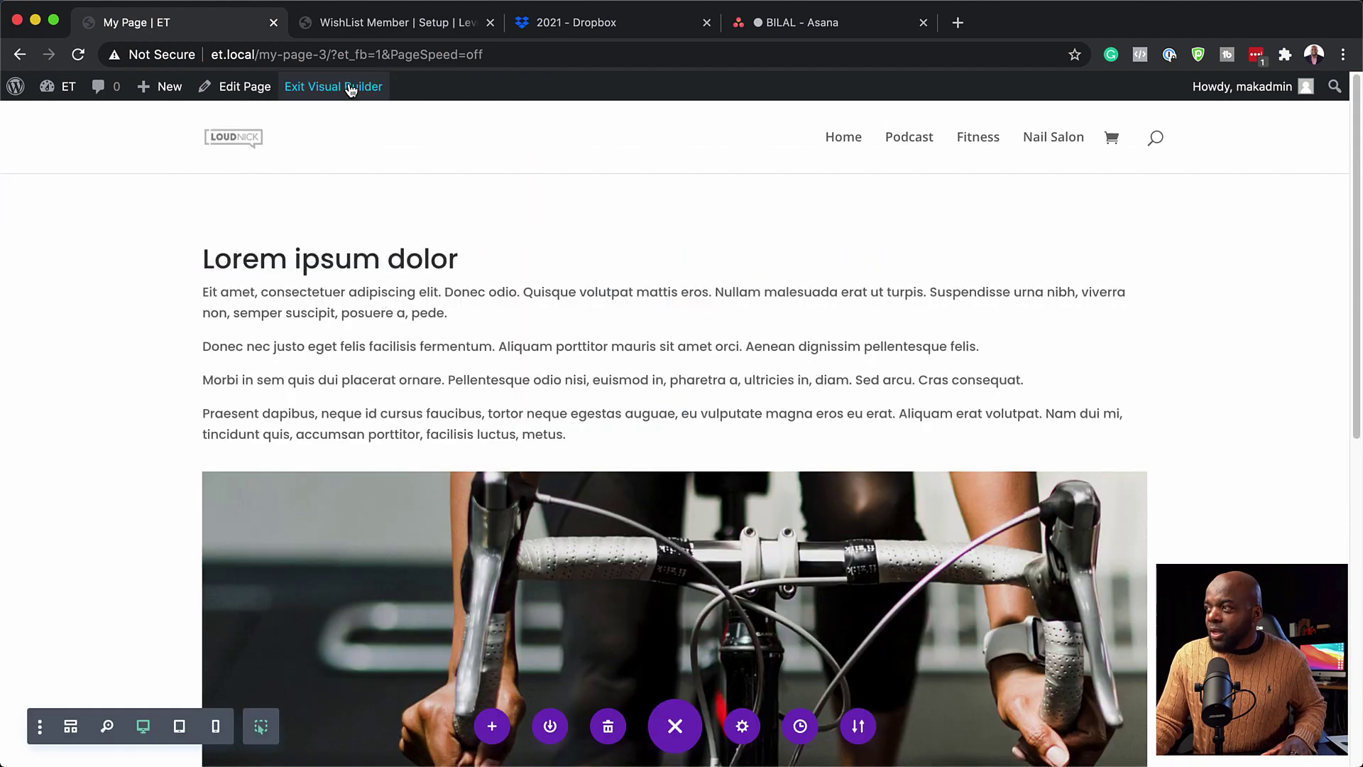
pyautogui.click(349, 88)
pyautogui.scroll(-3, 479, 355)
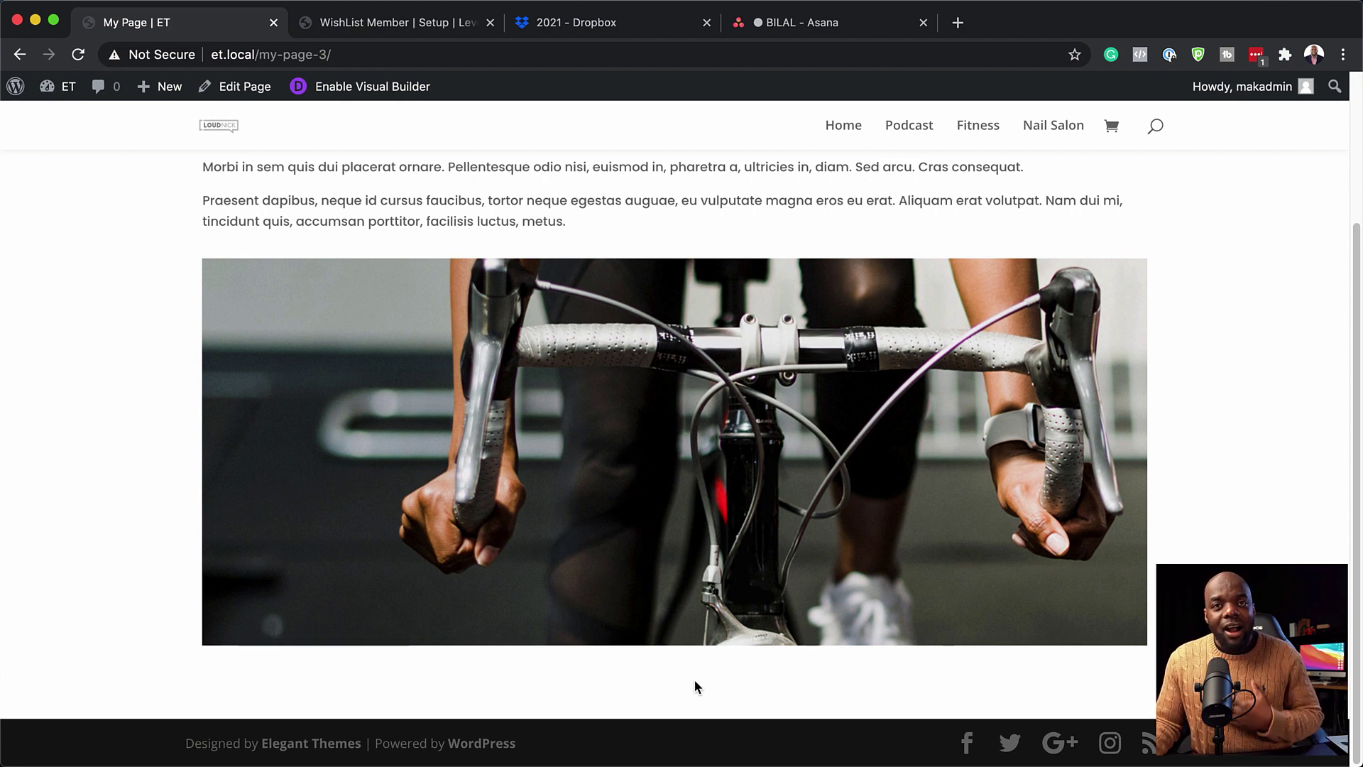
# Step: Add the only listed member to Level Two in WishList Member's member management
pyautogui.click(401, 22)
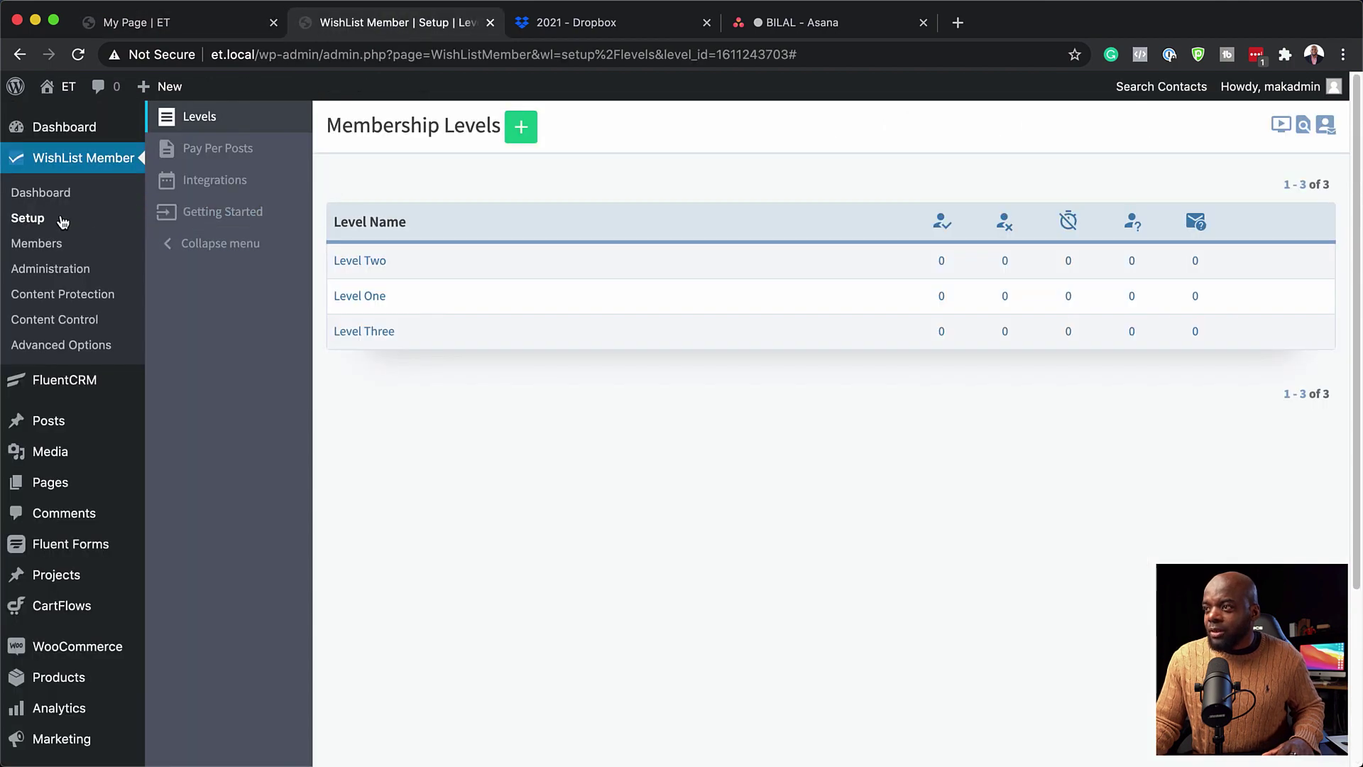
pyautogui.click(43, 245)
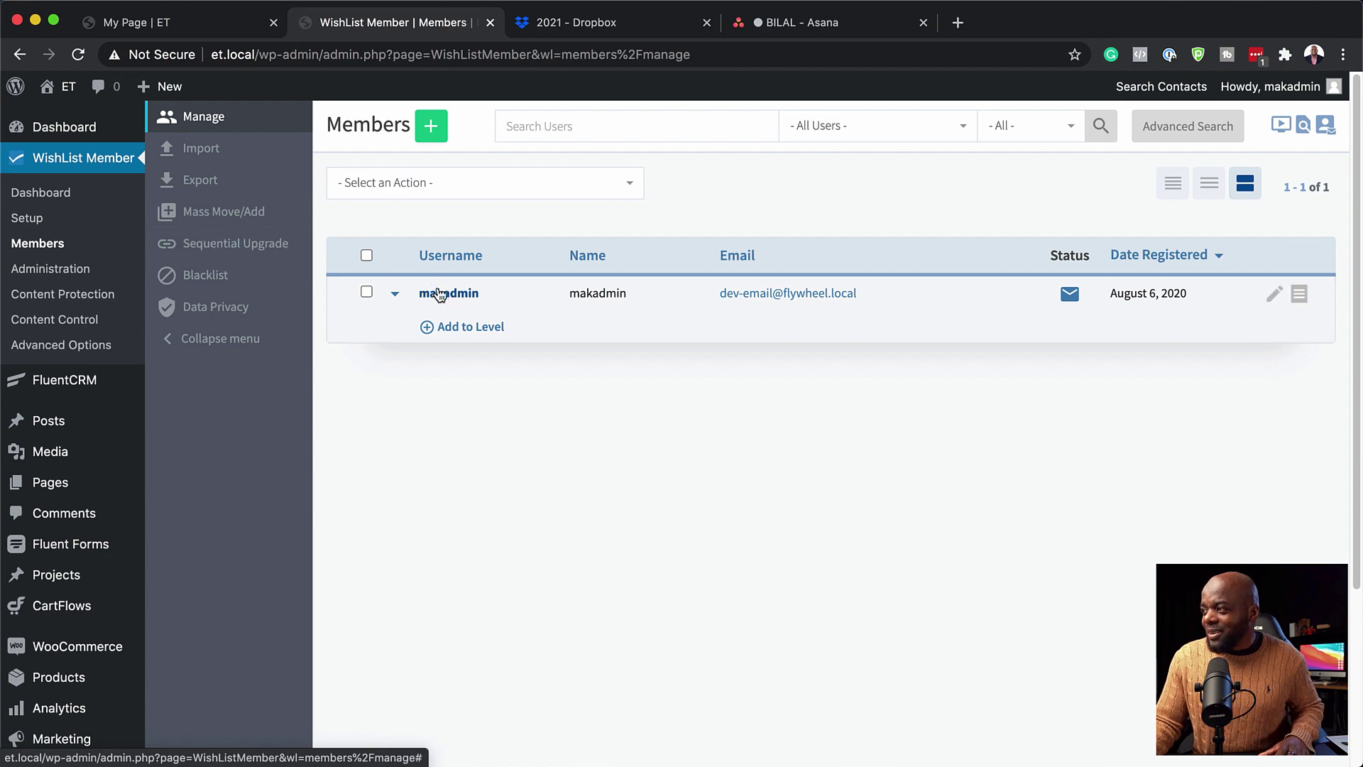
pyautogui.click(470, 327)
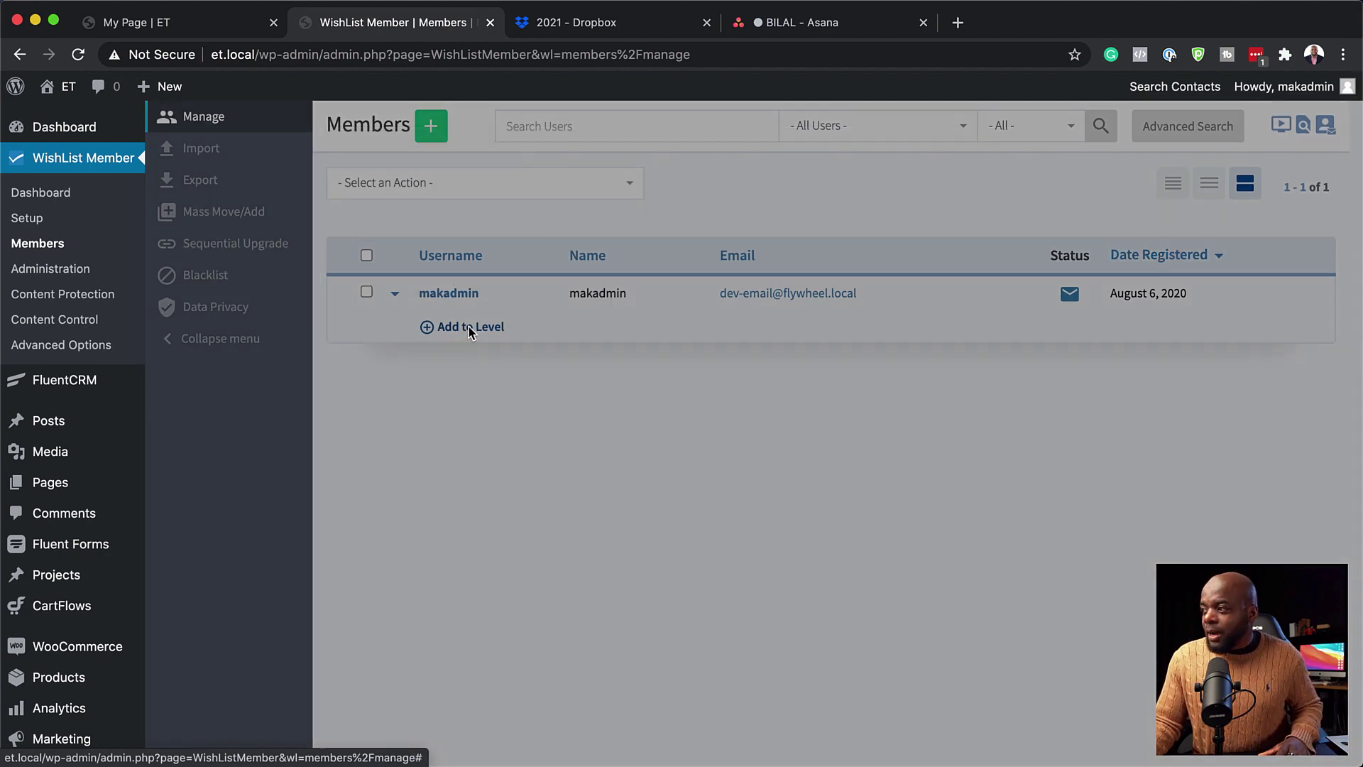
pyautogui.click(424, 223)
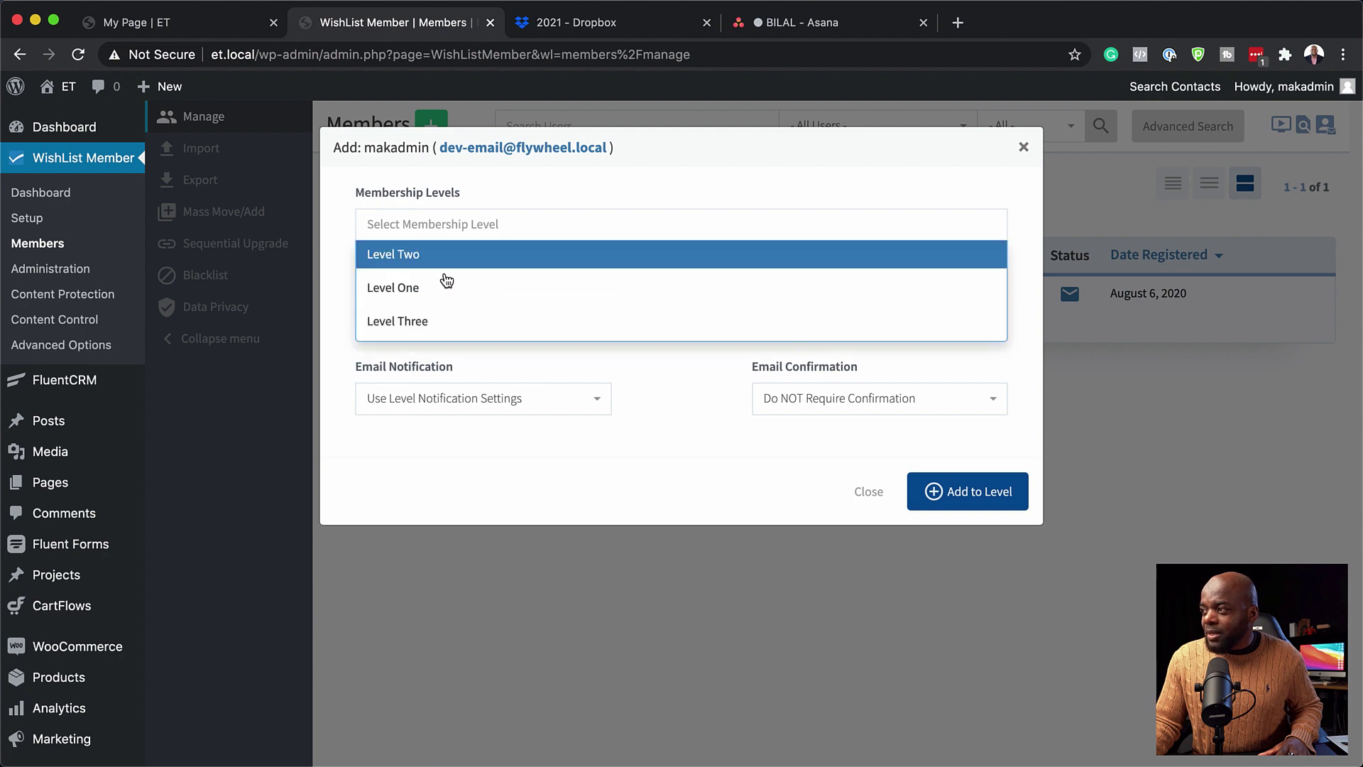
pyautogui.click(445, 257)
pyautogui.click(969, 491)
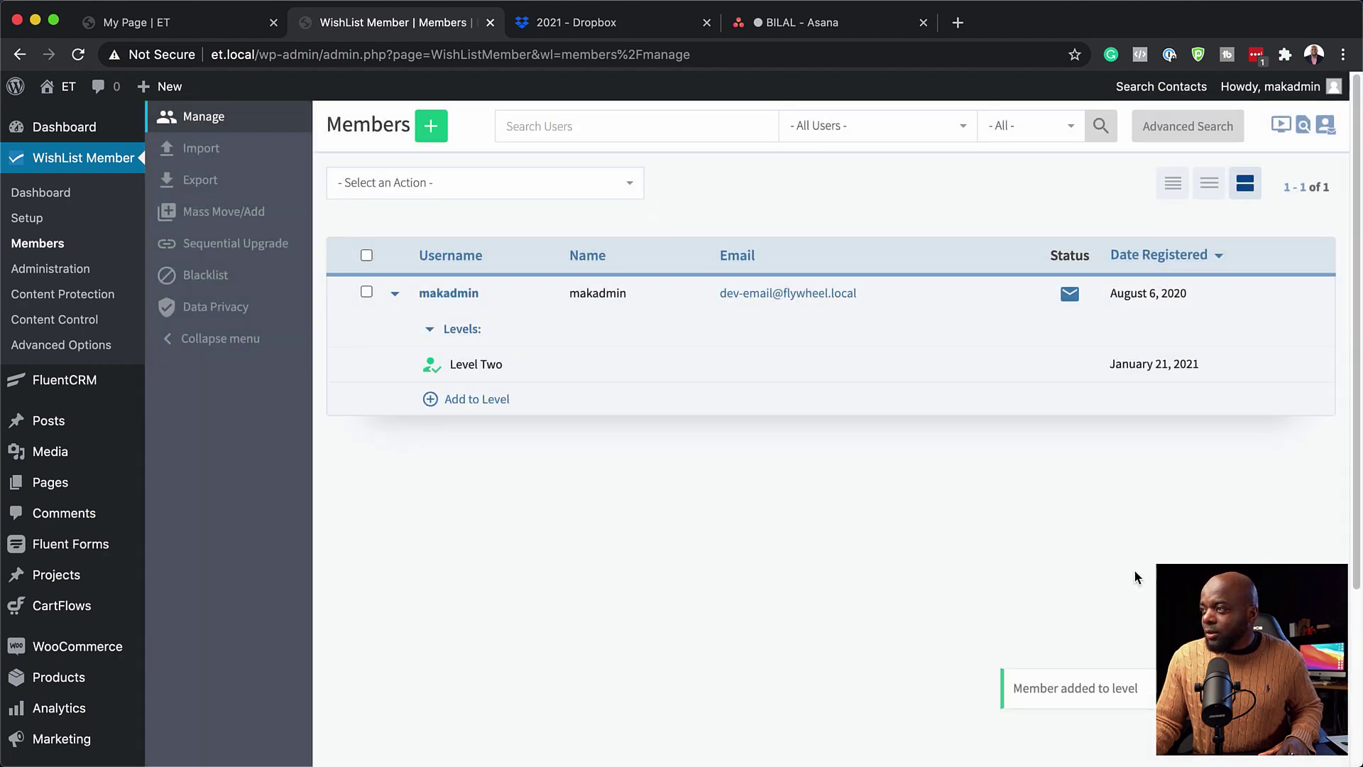
# Step: Reload the live My Page and examine the area below the bicycle image for the bonus form
pyautogui.click(168, 23)
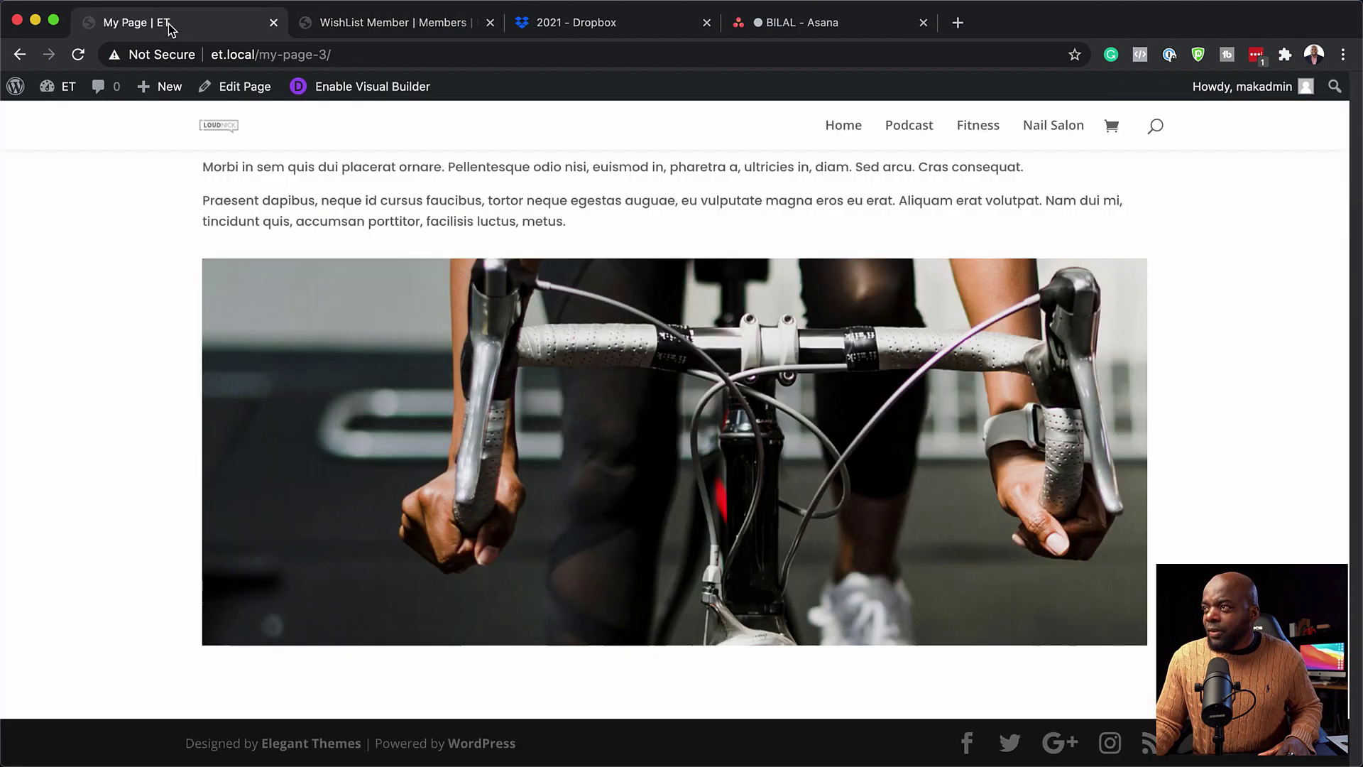
pyautogui.click(79, 56)
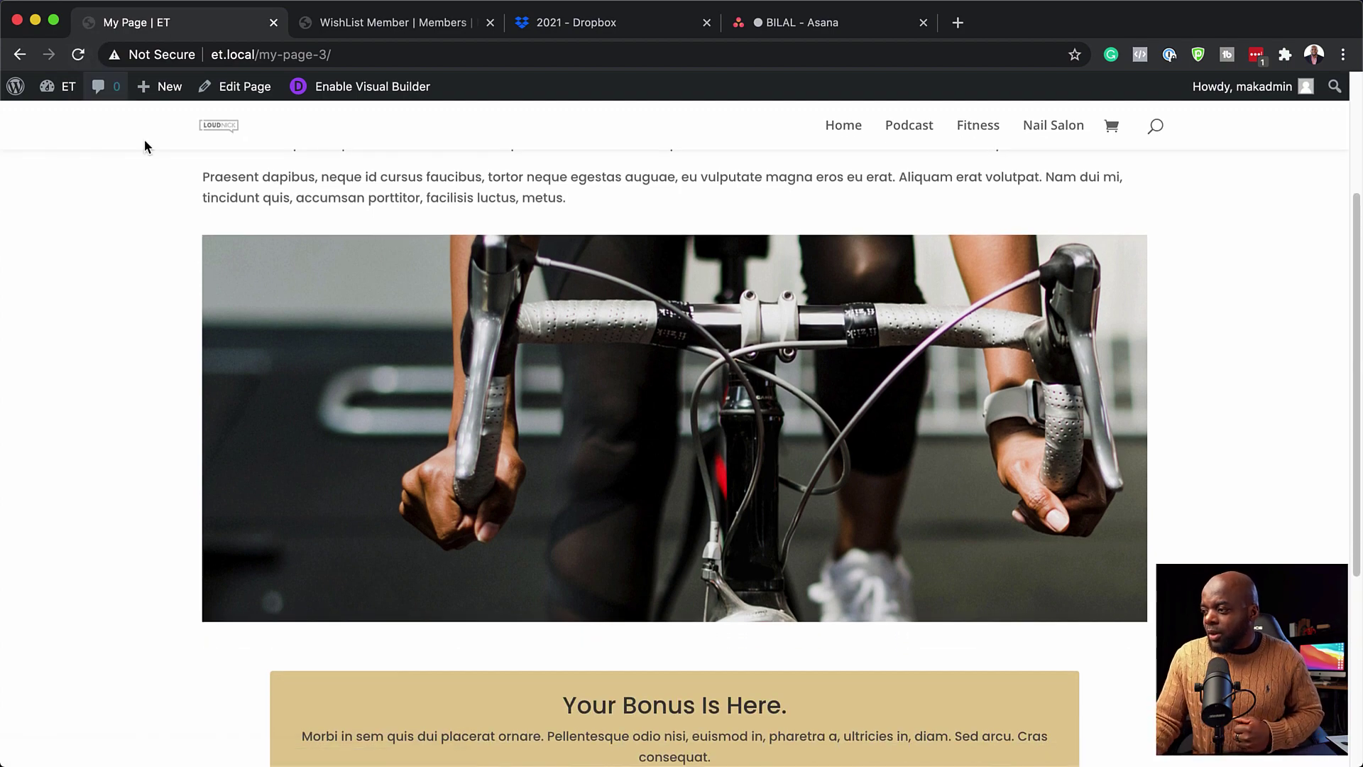
pyautogui.scroll(-3, 207, 281)
pyautogui.scroll(-2, 207, 275)
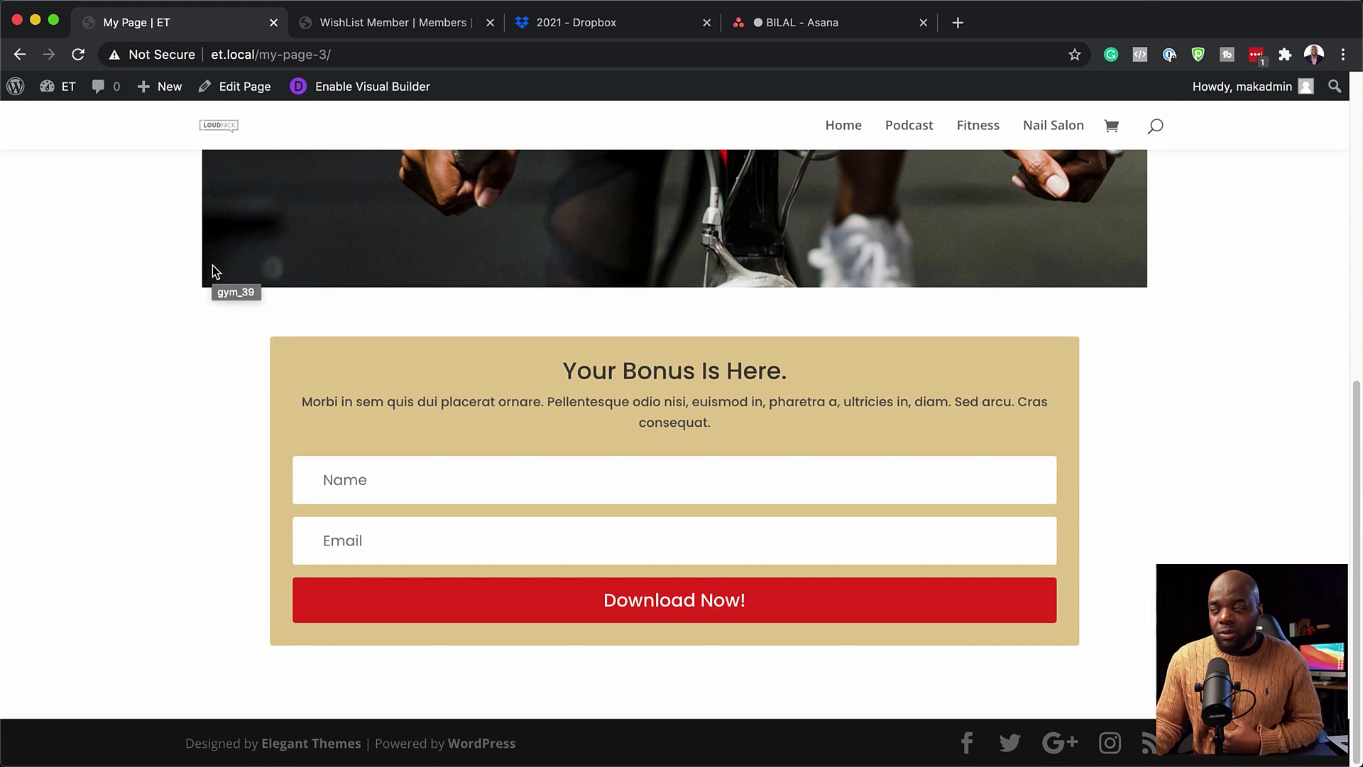
# Step: Move the member from Level Two to Level Three in WishList Member, without a schedule, and confirm the move
pyautogui.click(433, 27)
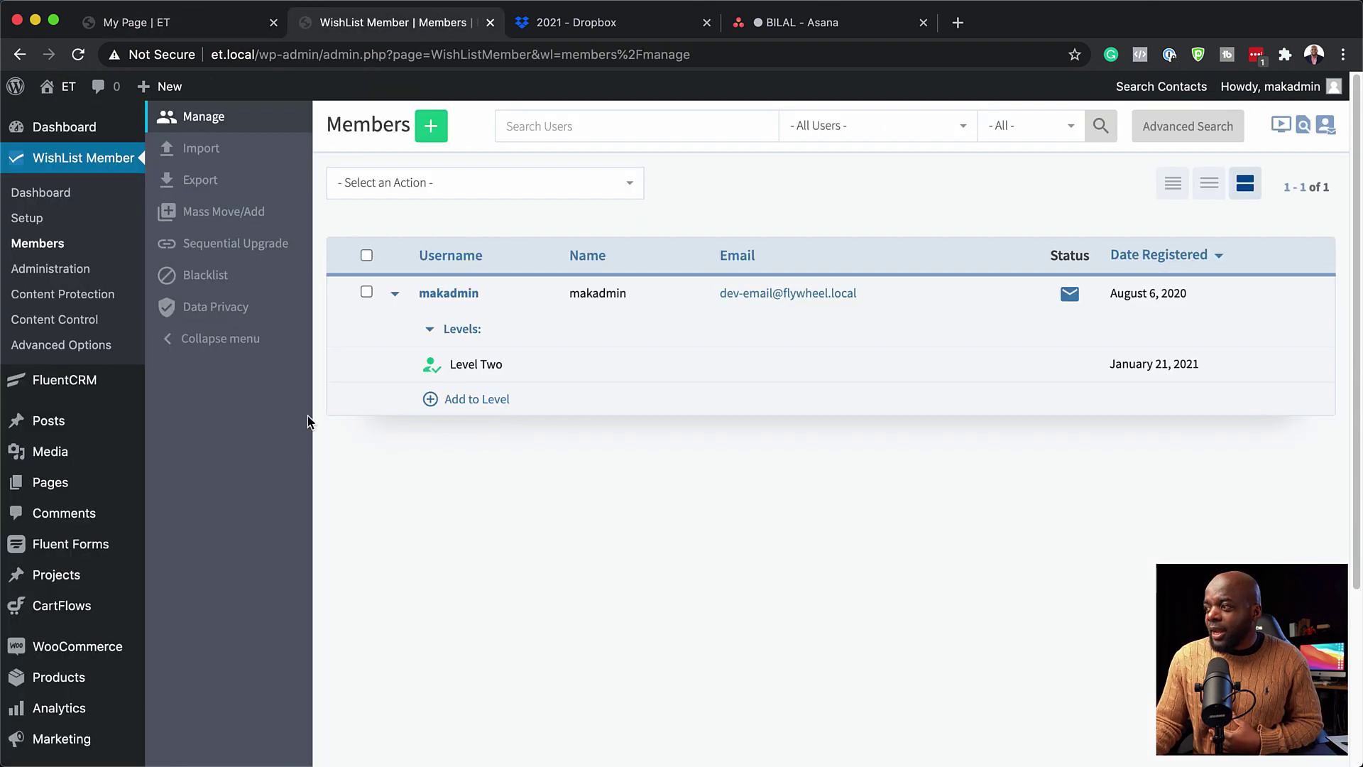
pyautogui.click(345, 365)
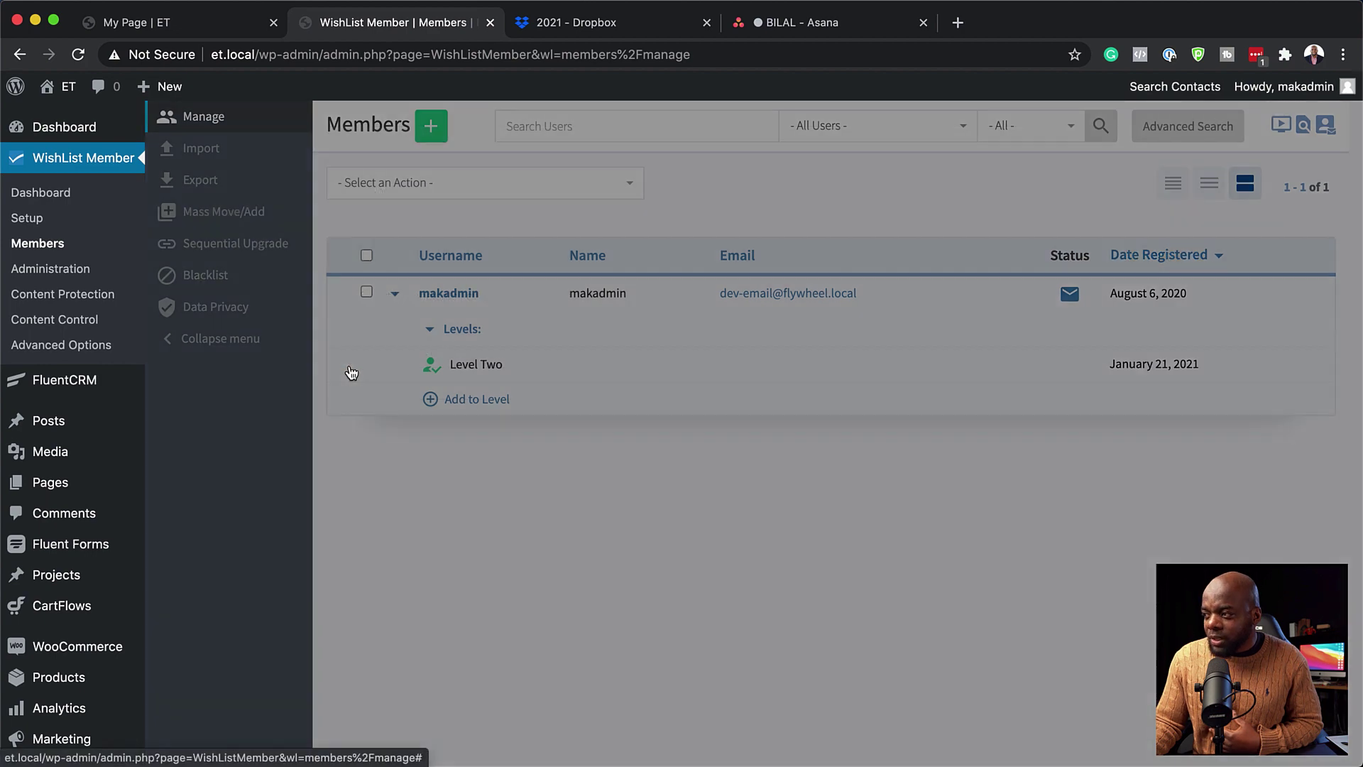
pyautogui.click(475, 294)
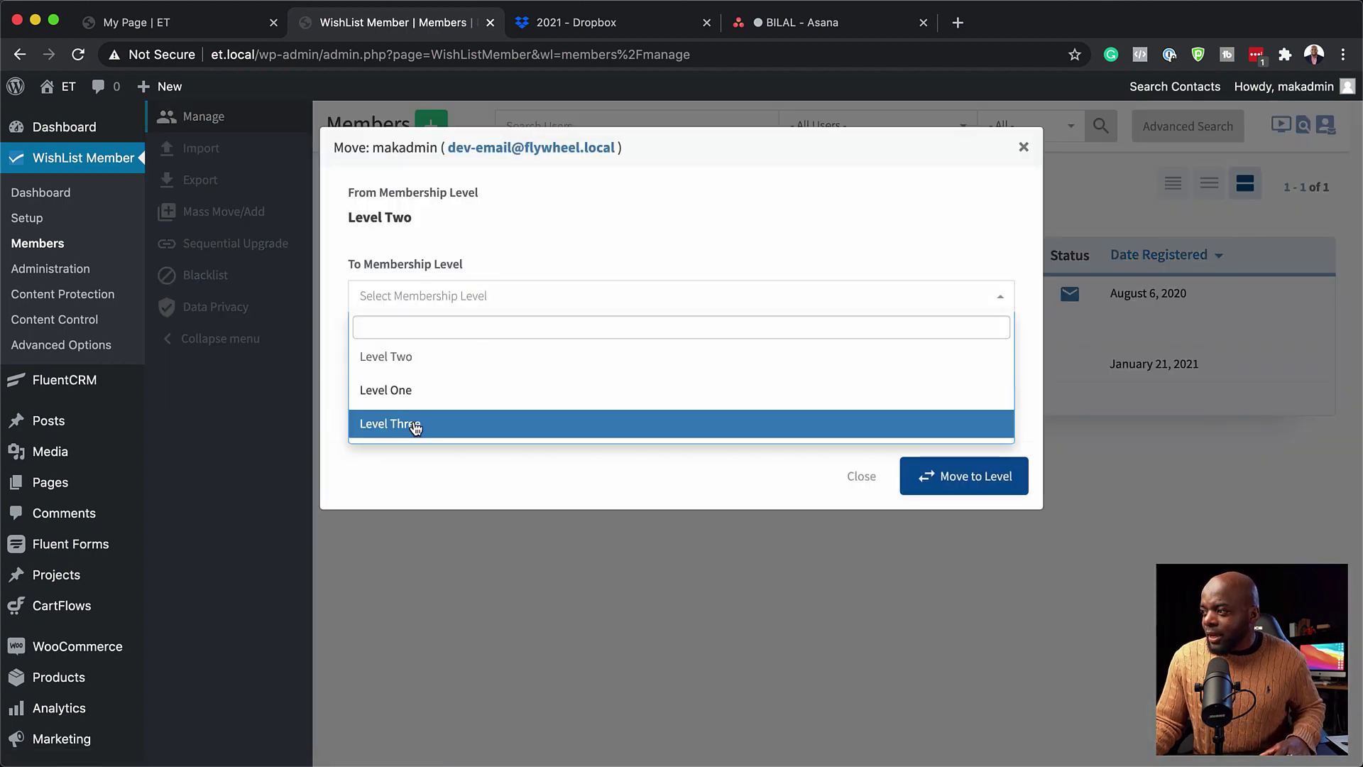
pyautogui.click(443, 431)
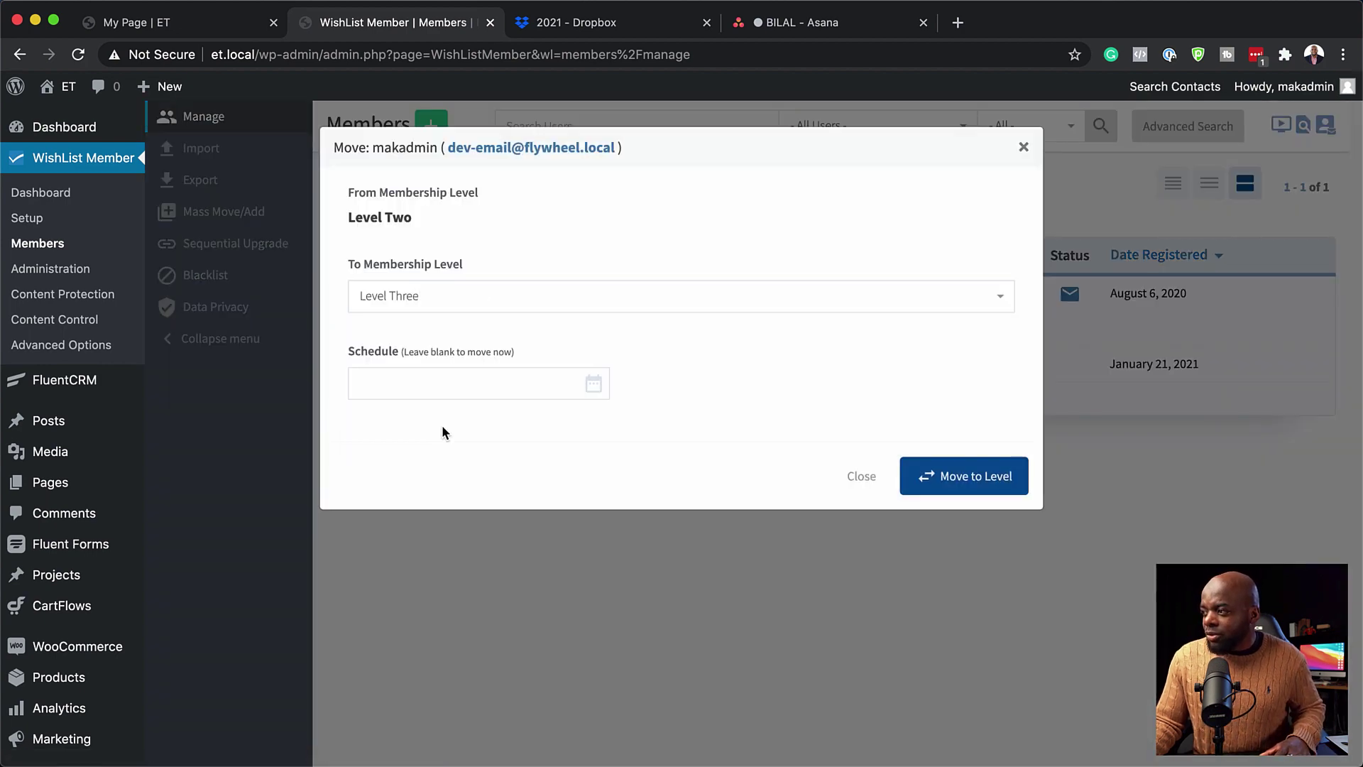
pyautogui.click(972, 483)
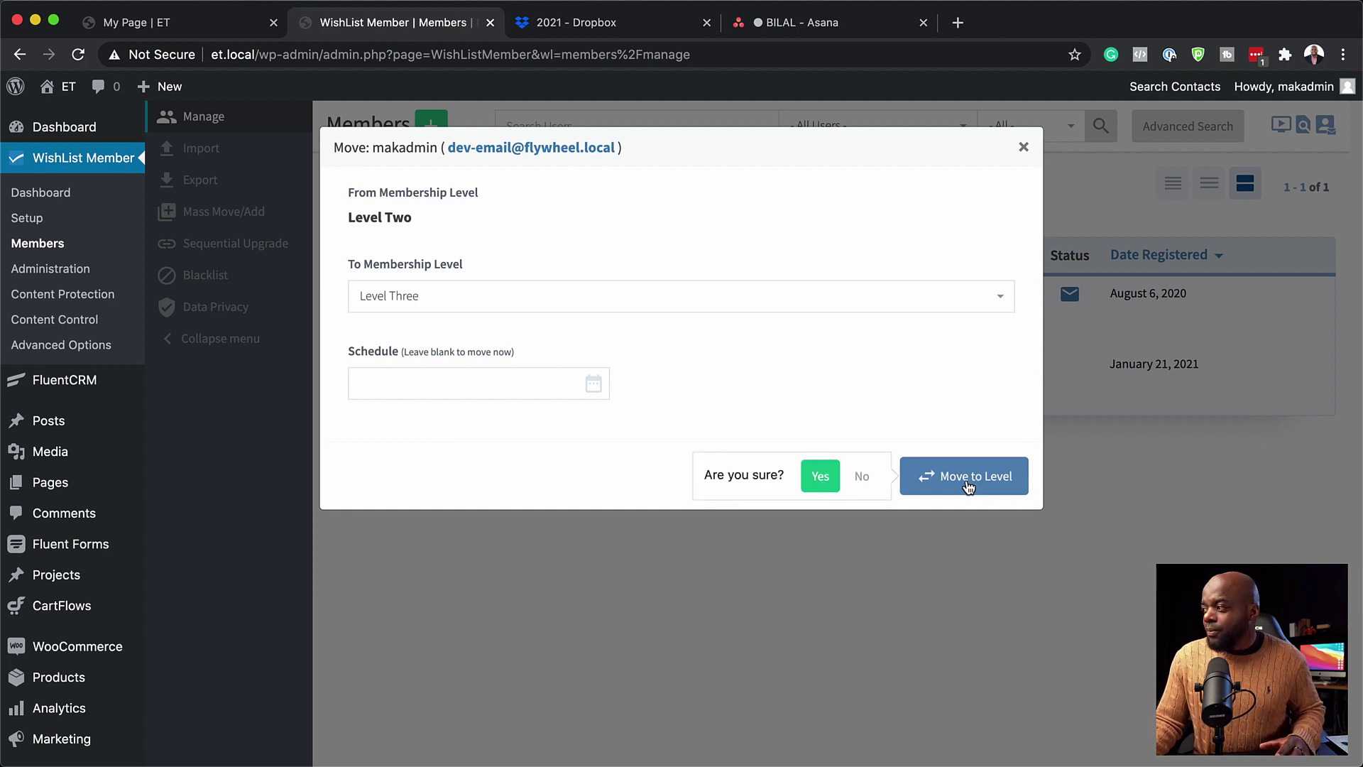
pyautogui.click(820, 475)
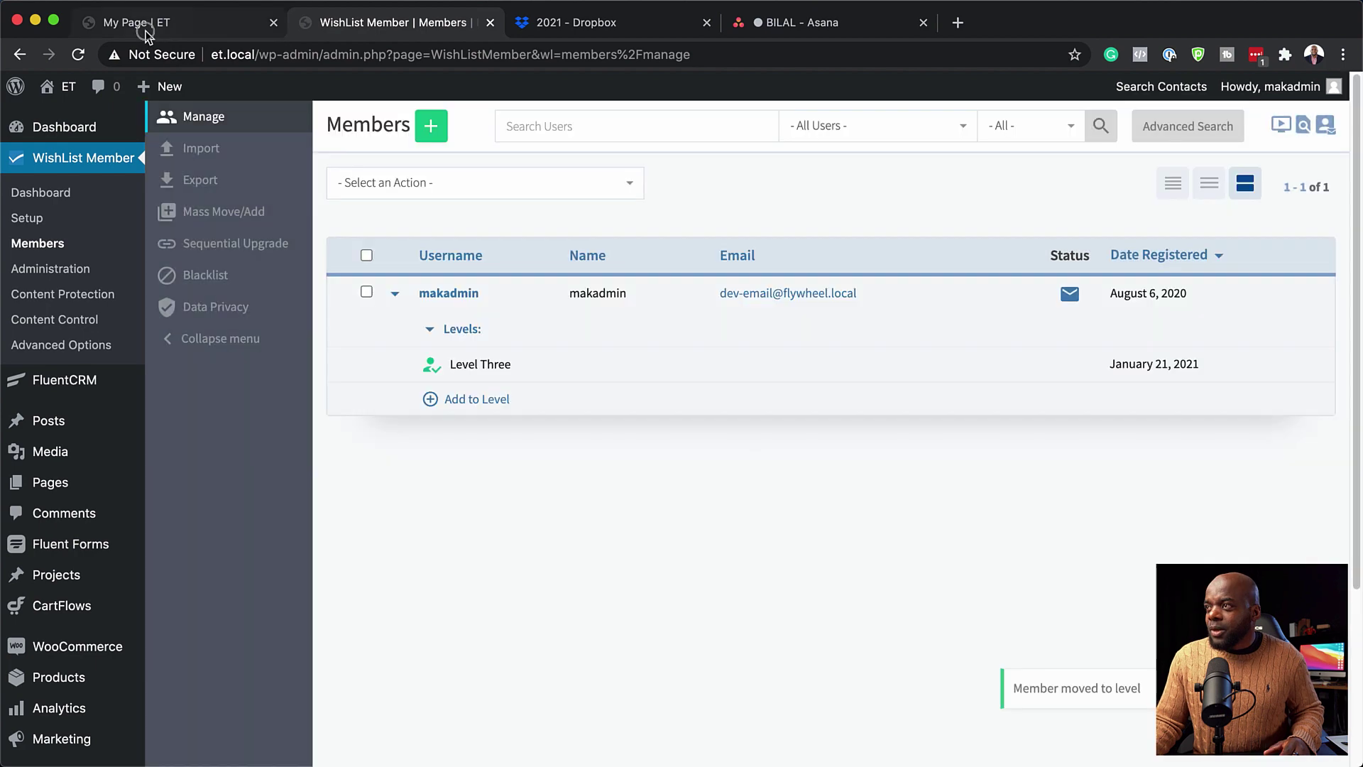
# Step: Return to the live My Page and reload it to check the bonus form's visibility for a Level Three member
pyautogui.click(143, 32)
pyautogui.click(82, 54)
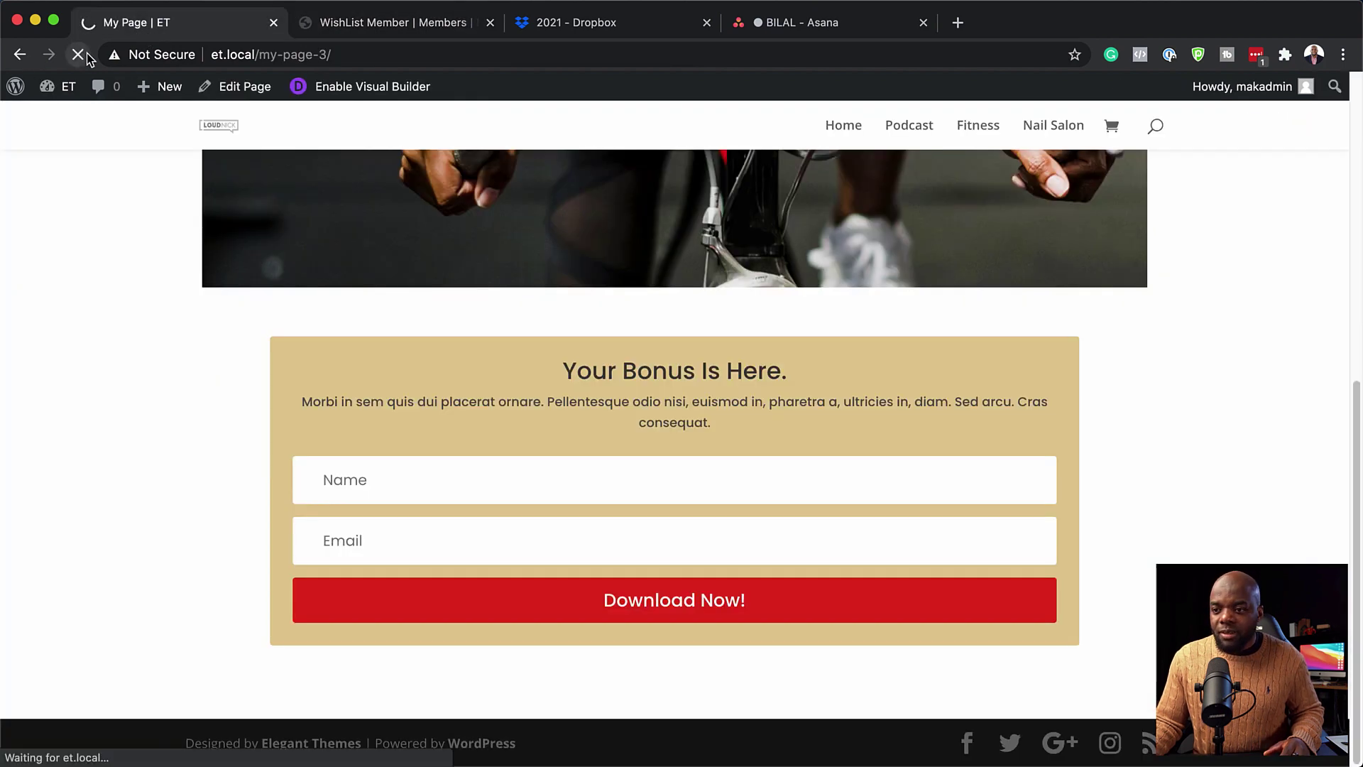